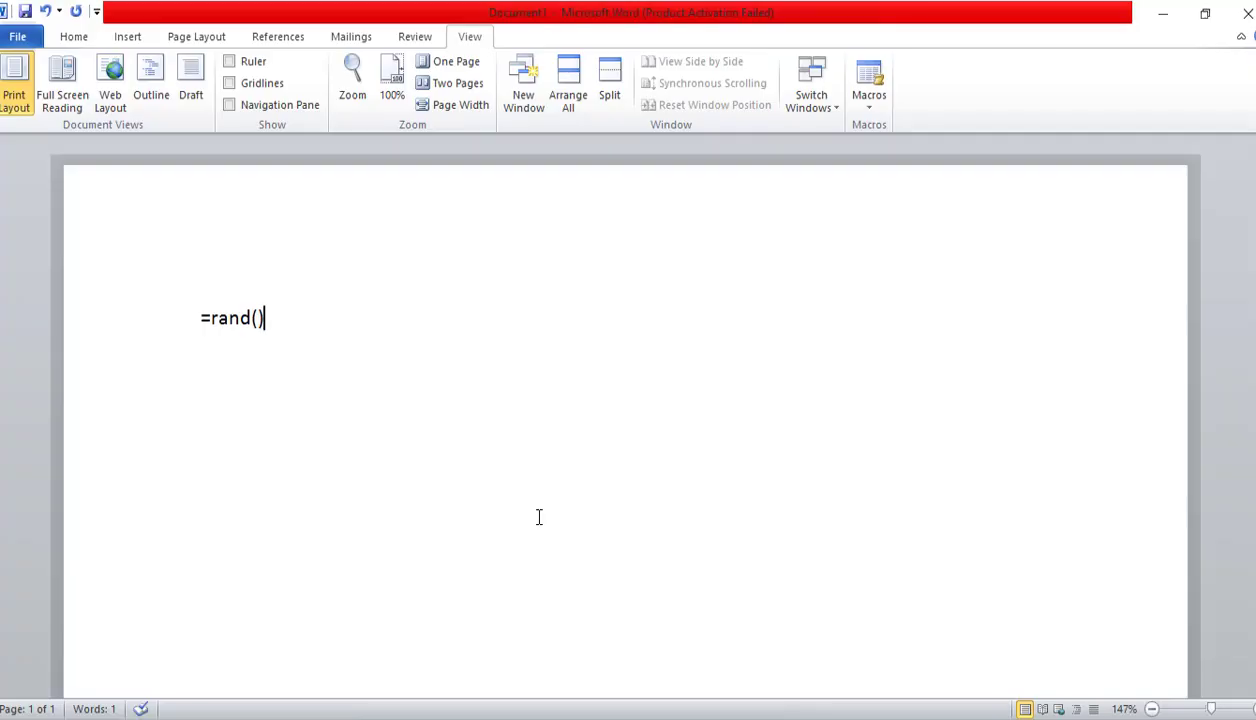
- Generate ten paragraphs of sample text with =rand(10) and return to the document start
type("10")
key("End")
key("Return")
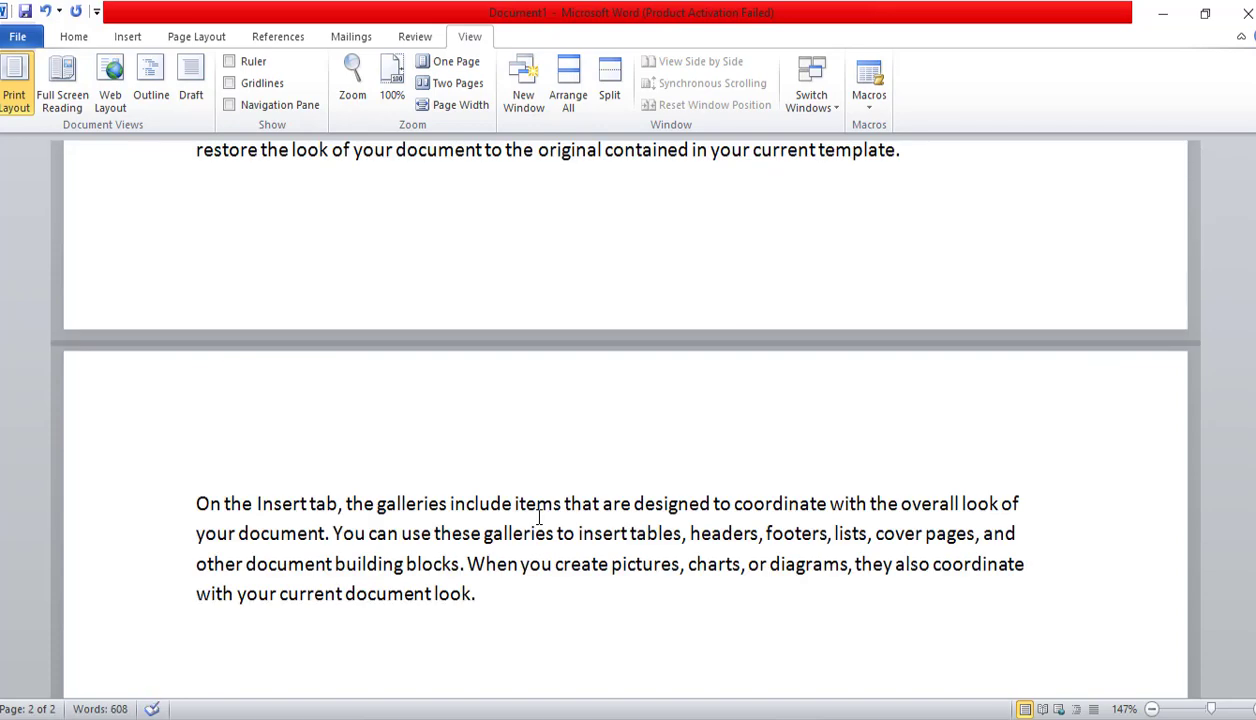
key("ctrl+Home")
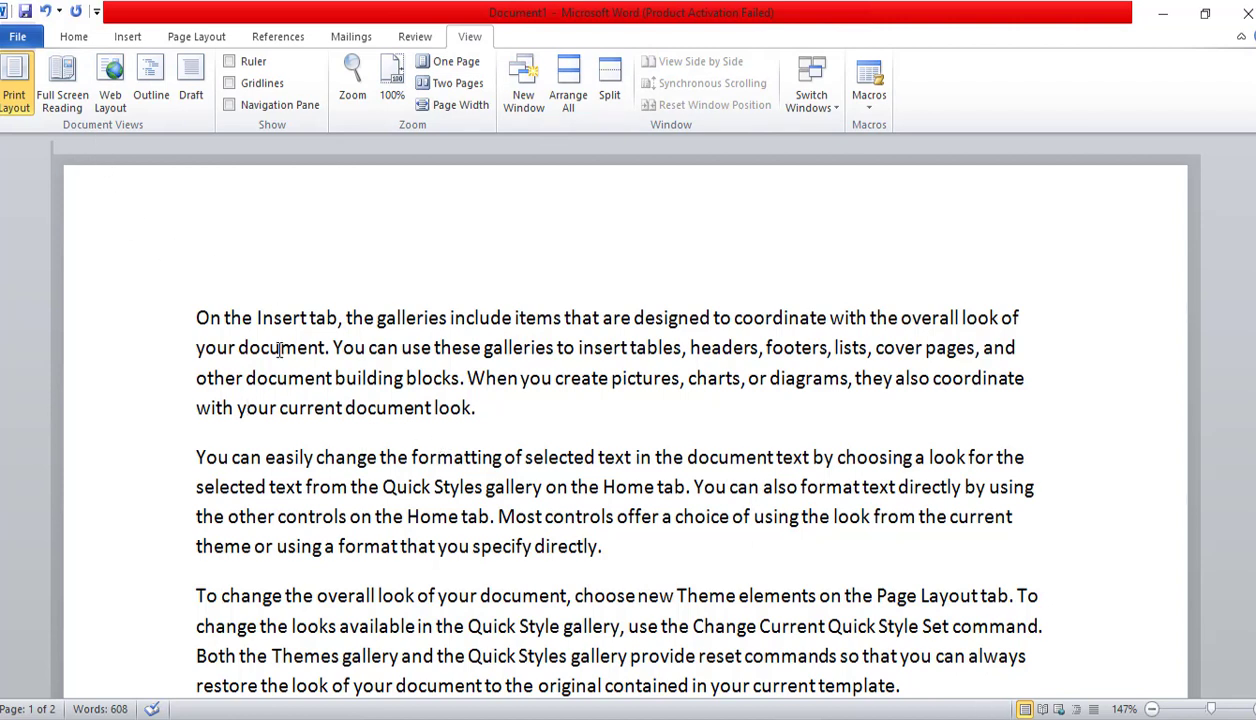
- In Full Screen Reading view, add a new comment on 'your', then return to Print Layout
left_click(77, 74)
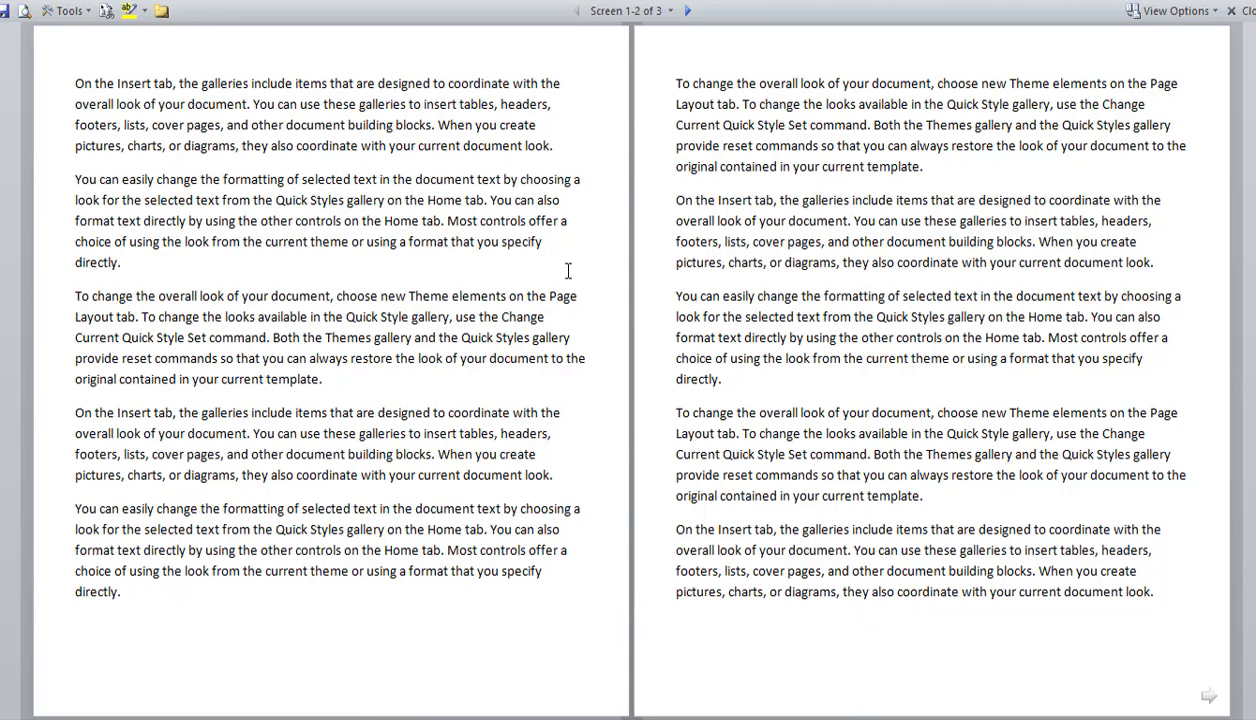
left_click(74, 12)
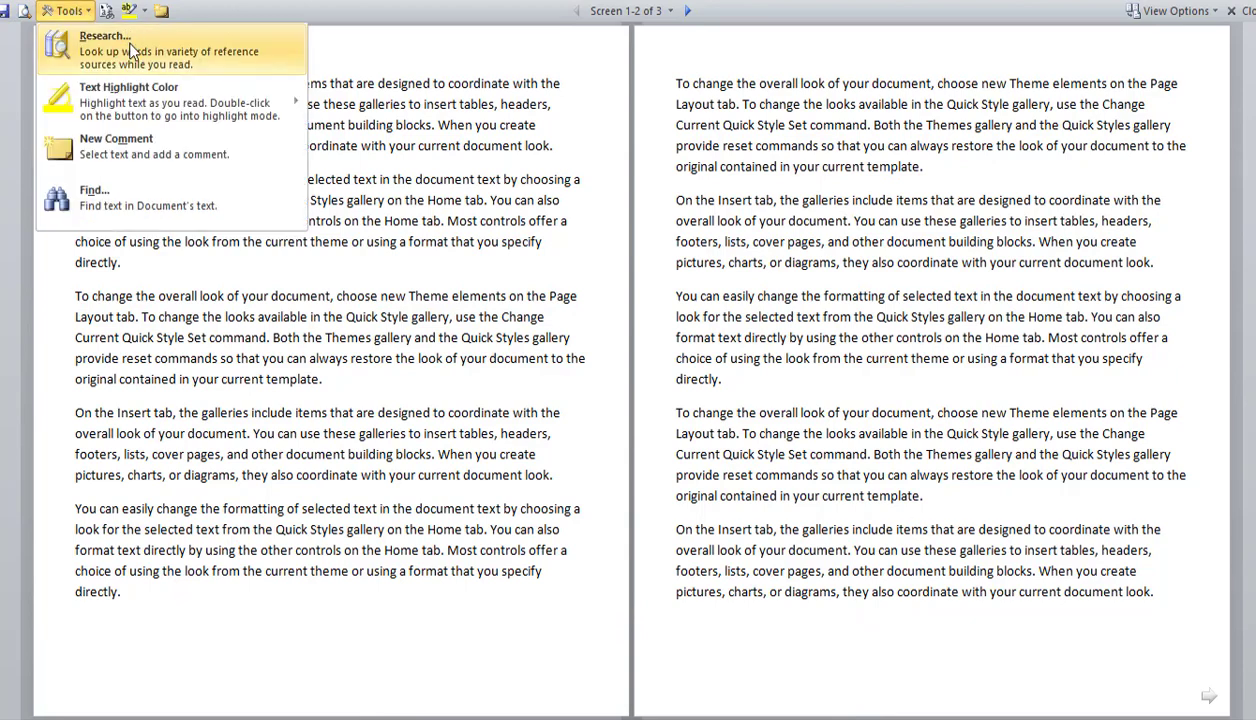
left_click(157, 168)
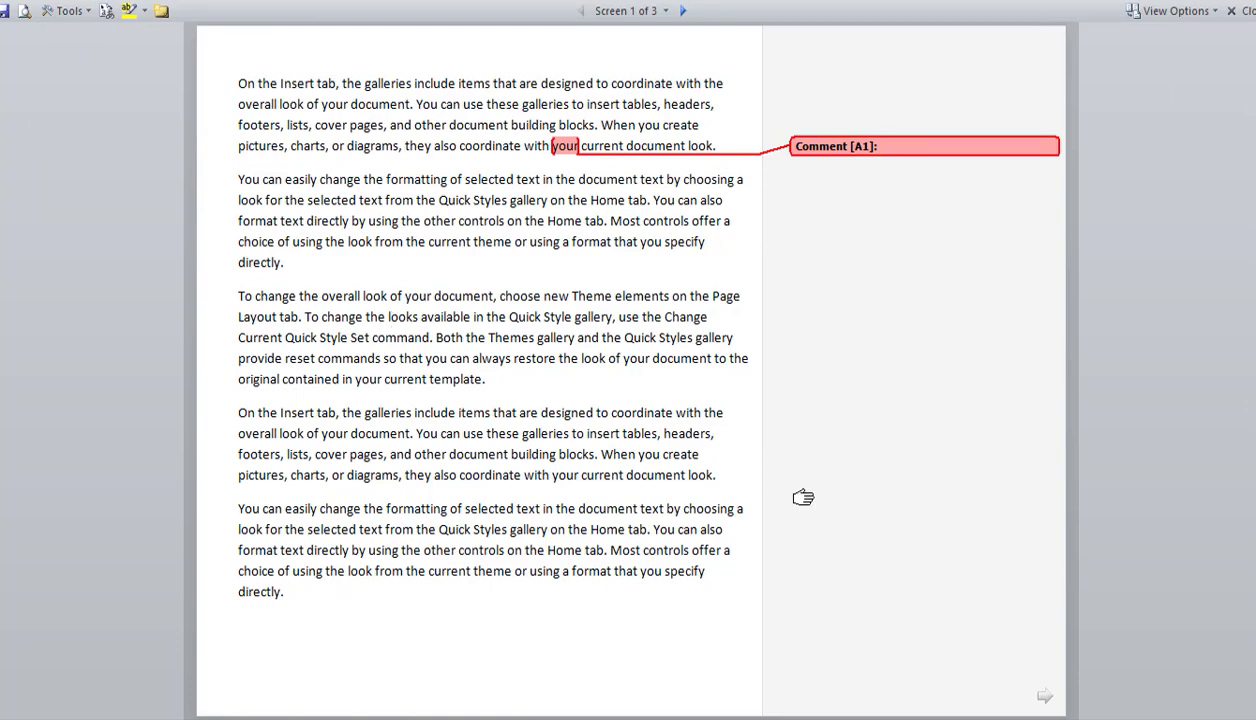
left_click(1043, 697)
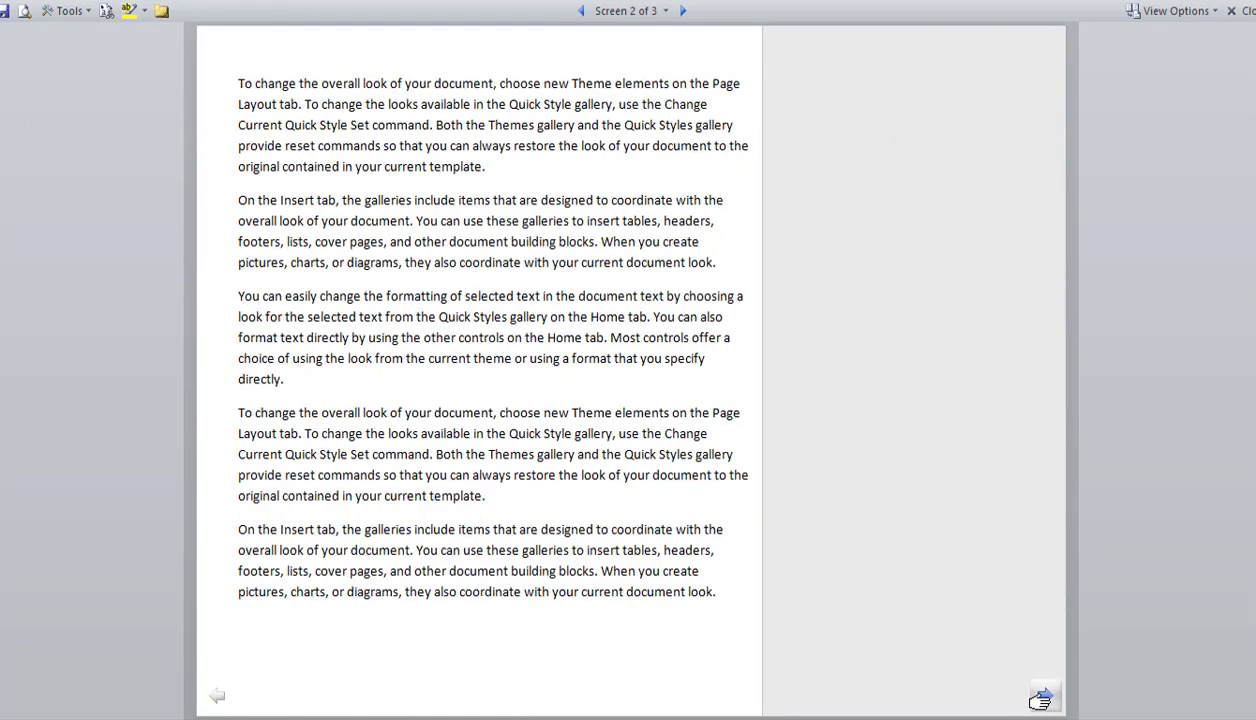
left_click(218, 697)
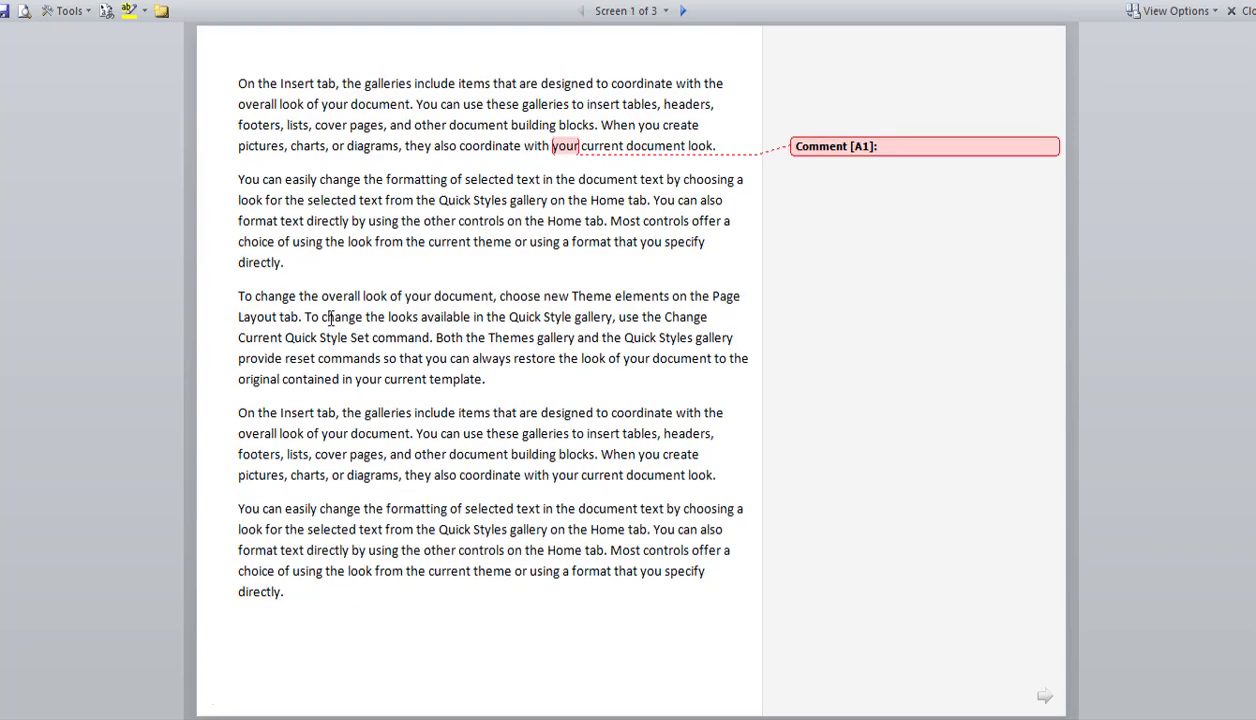
left_click(1234, 8)
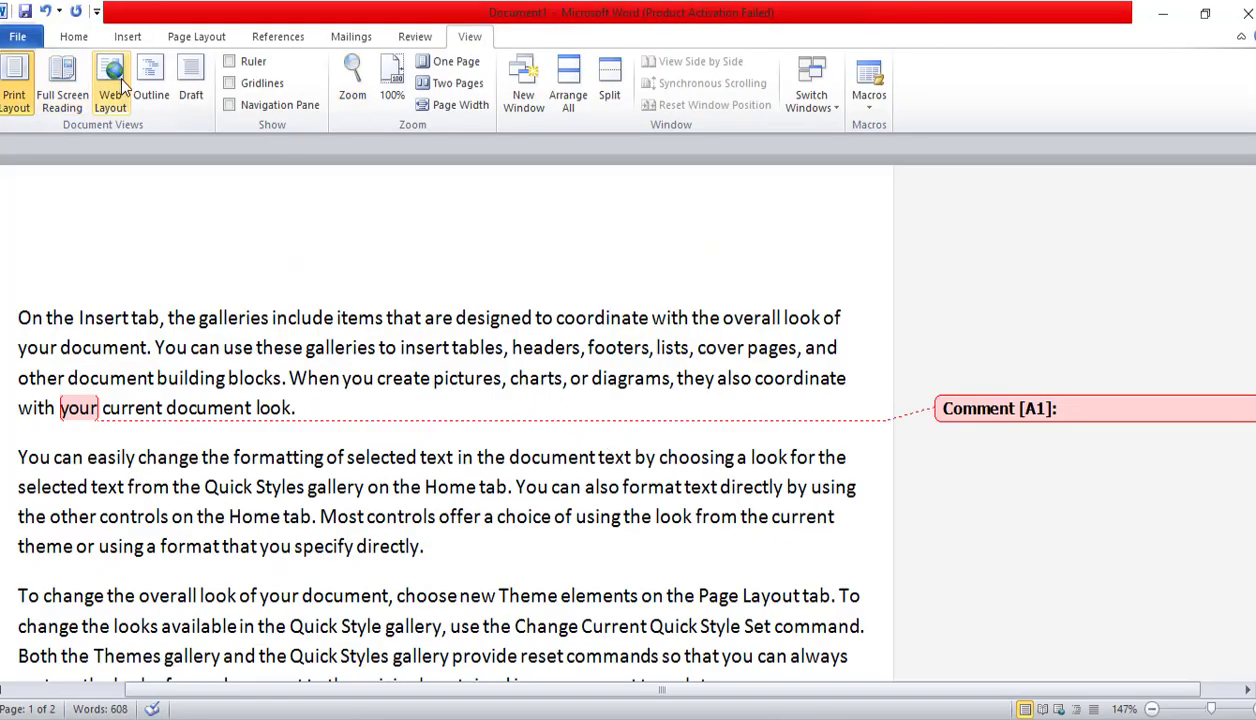
- Delete the comment on 'your' and switch the document to Web Layout
left_click(414, 36)
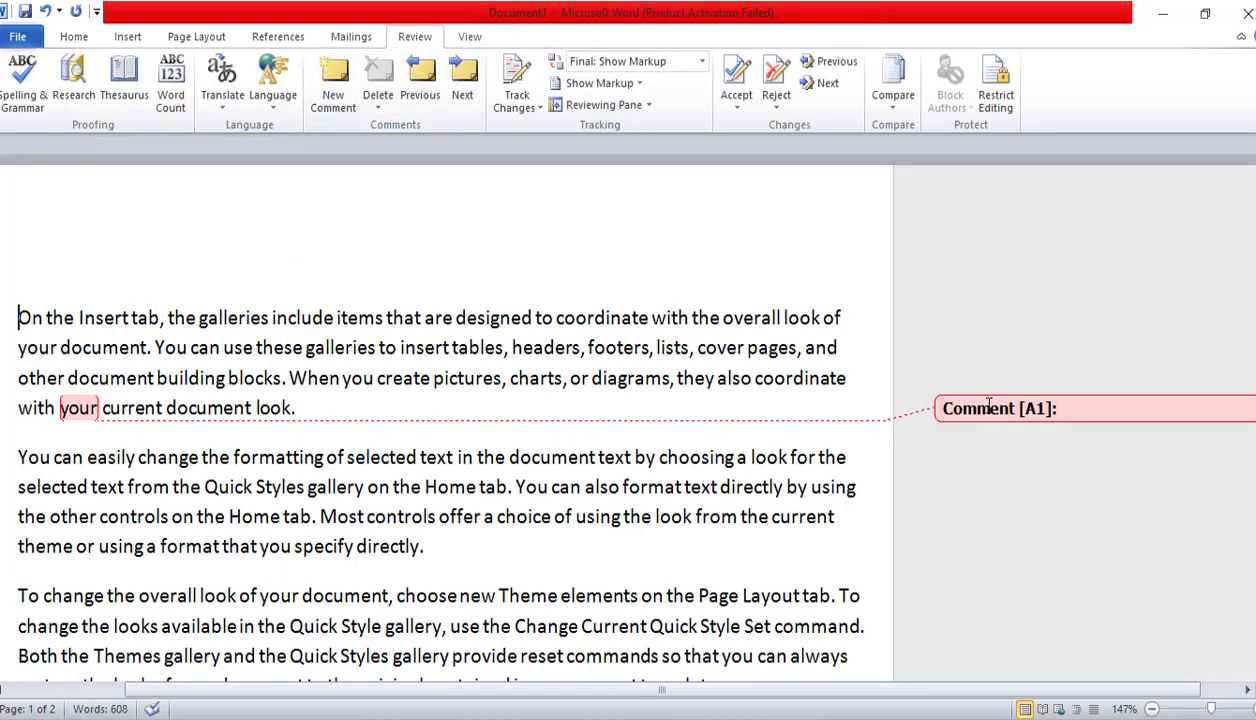
left_click(395, 84)
left_click(470, 36)
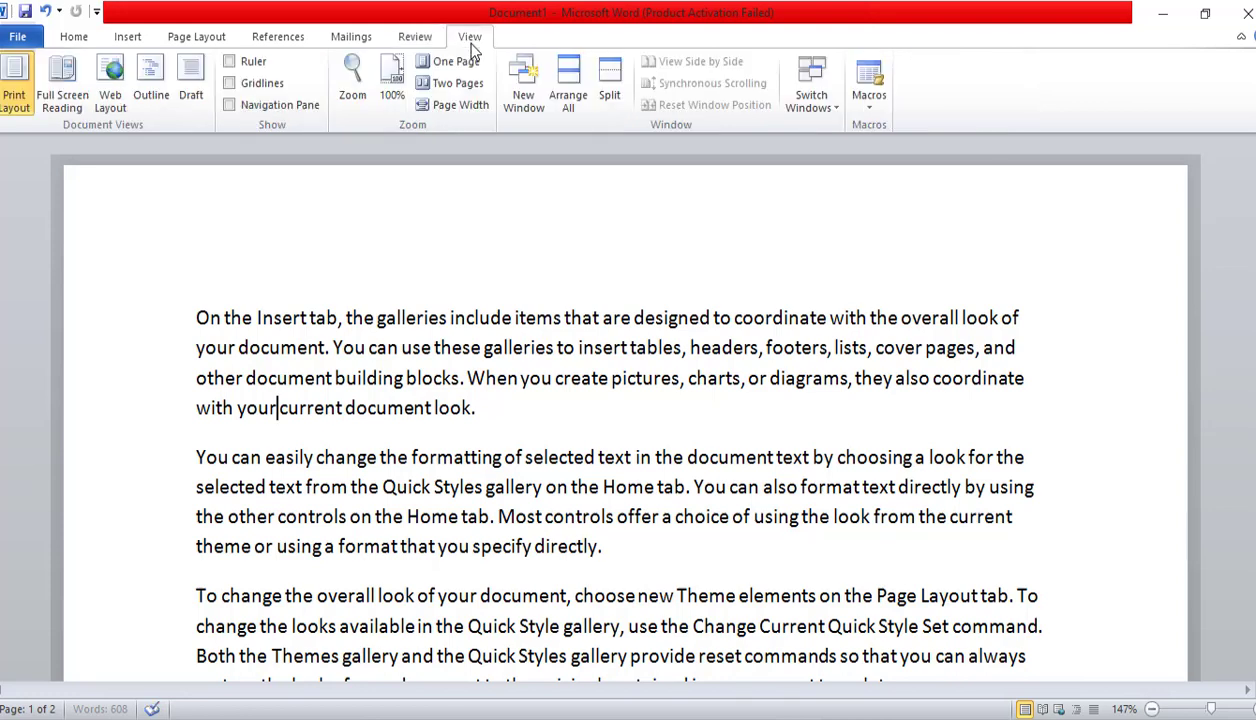
left_click(112, 80)
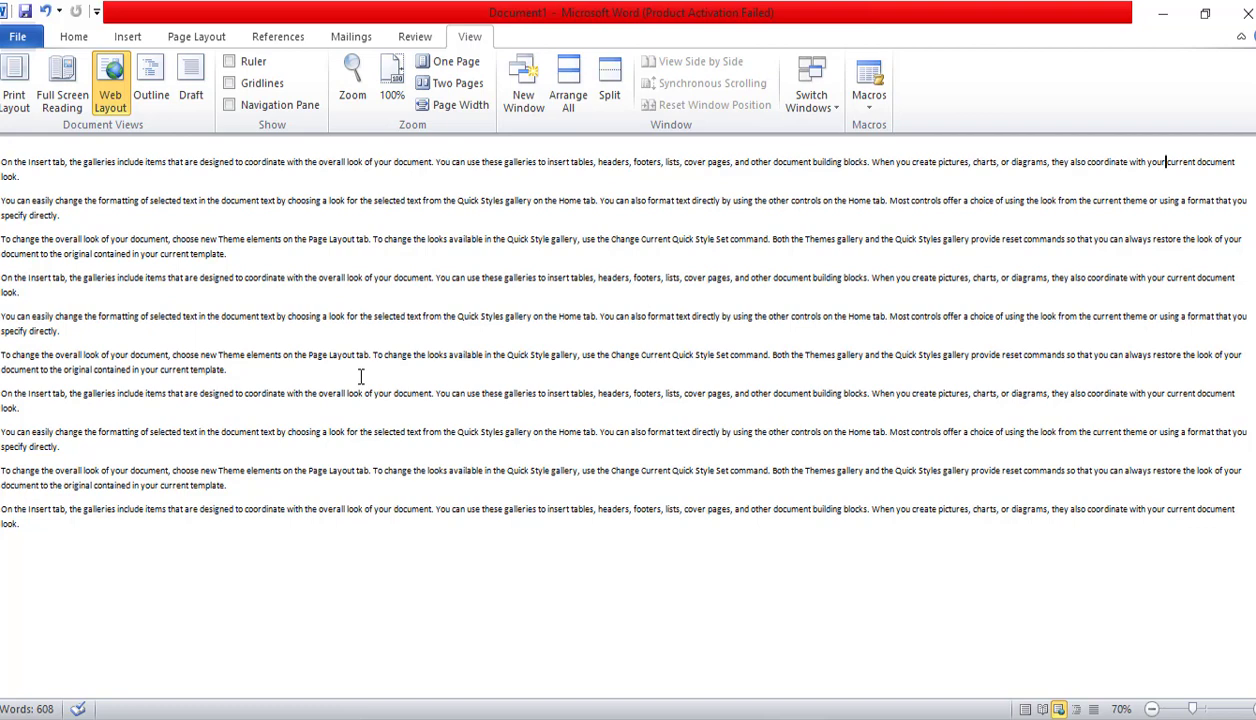
- Switch to Outline view and select the whole second paragraph
left_click(150, 90)
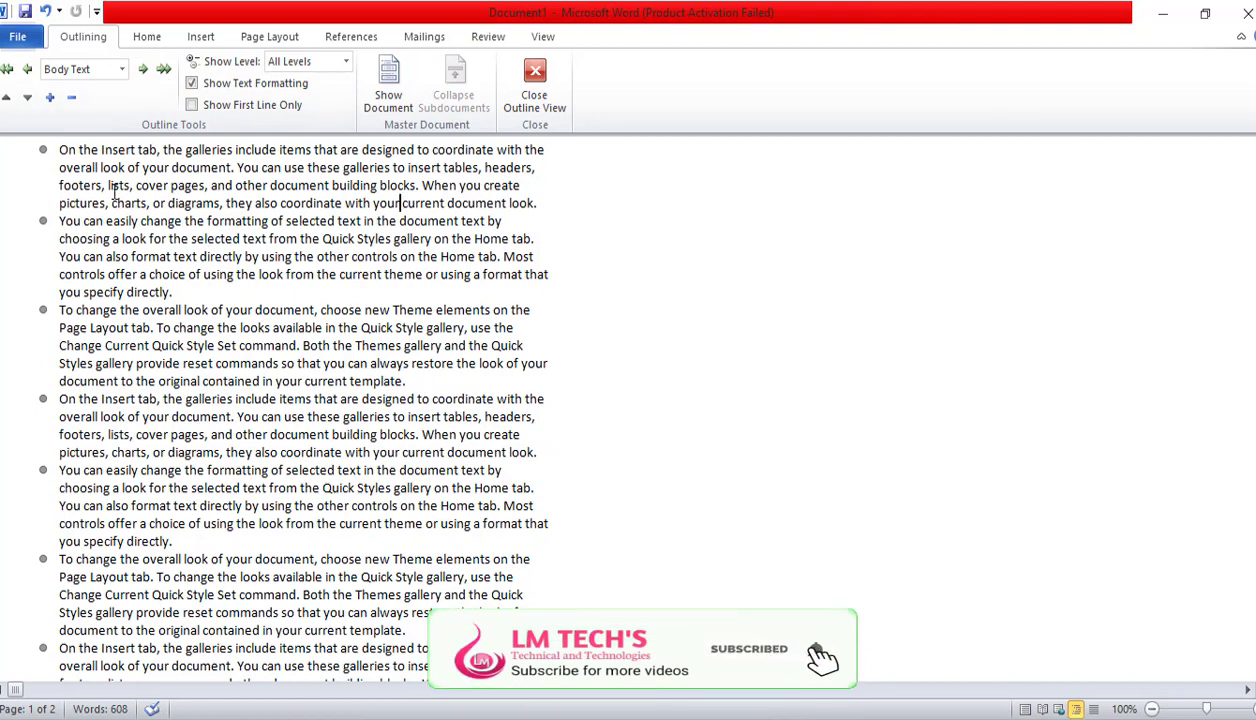
left_click(38, 150)
left_click(38, 221)
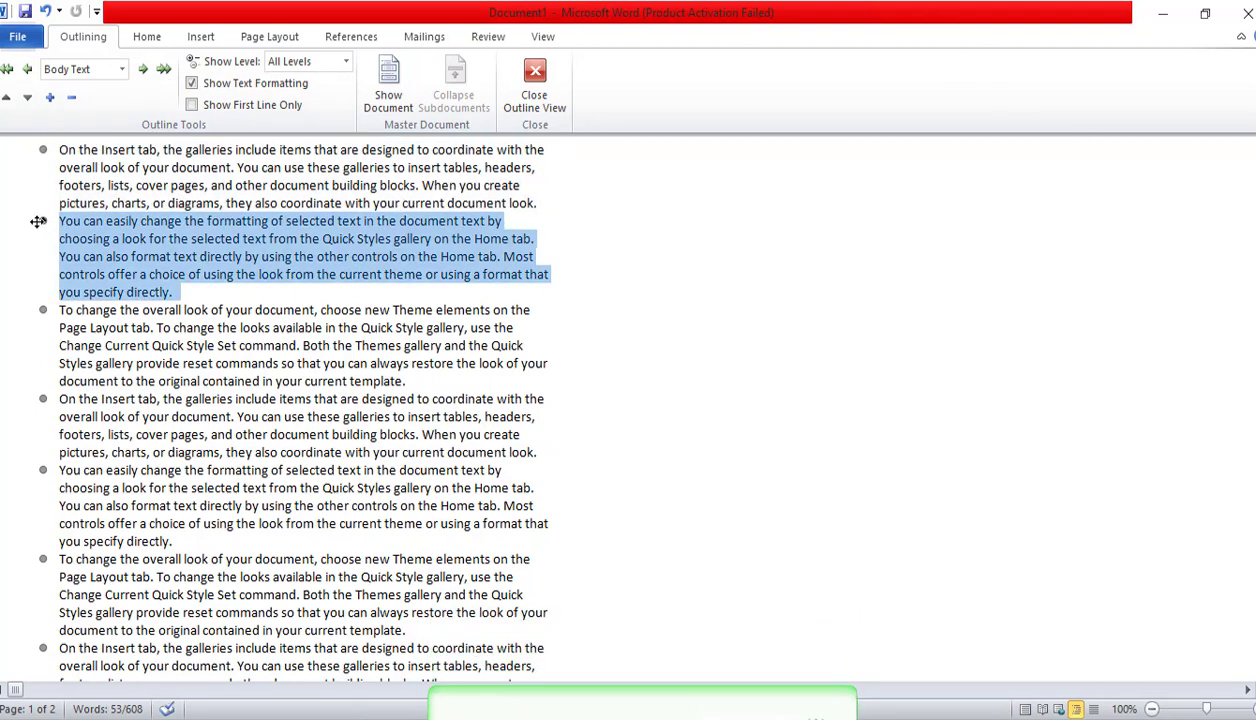
left_click(37, 306)
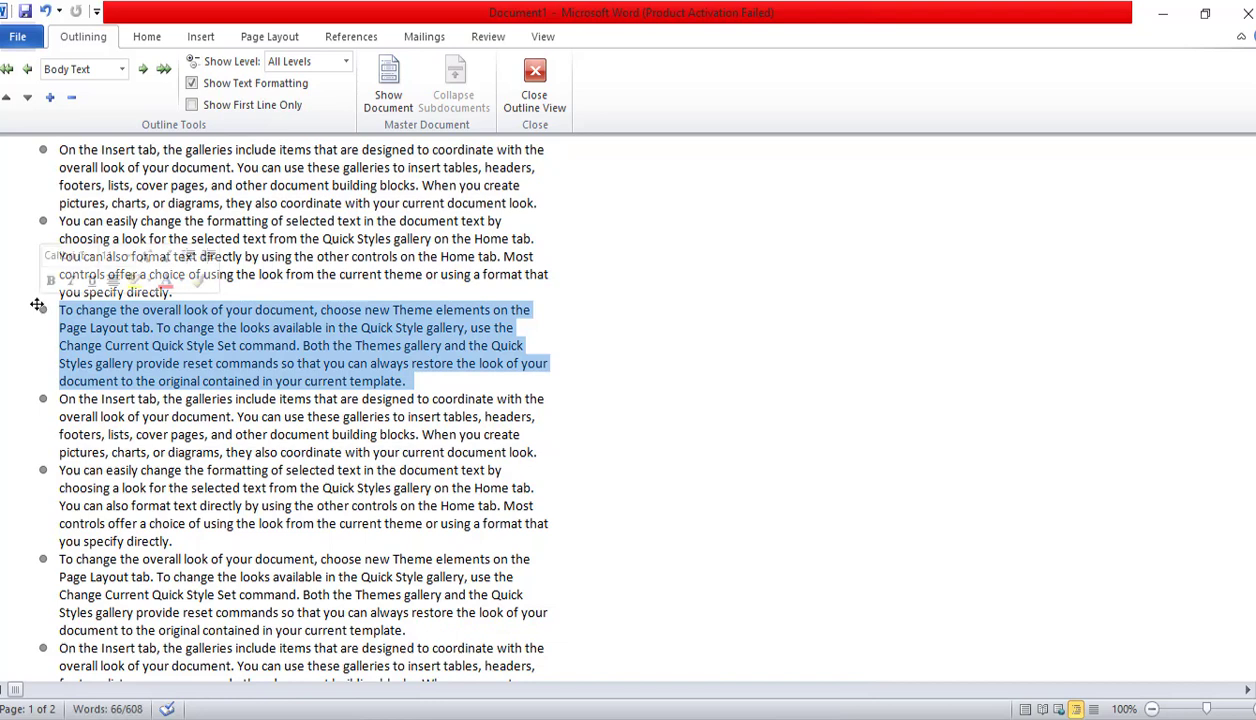
left_click(268, 239)
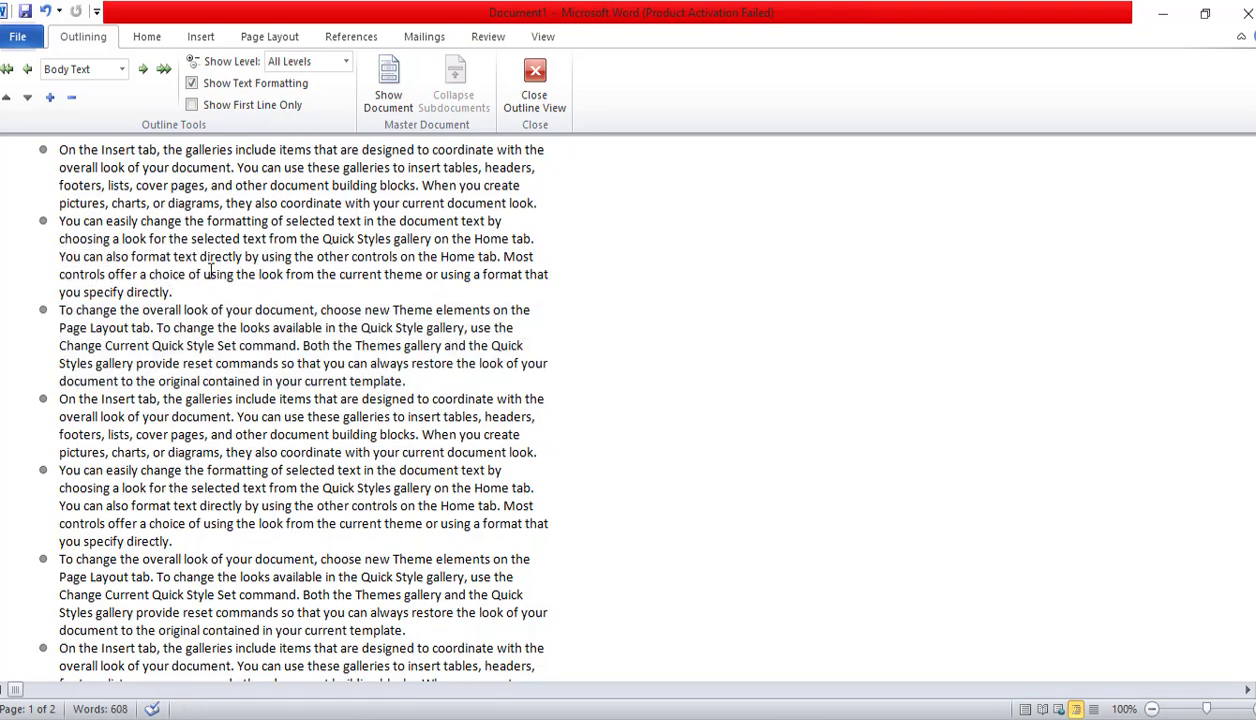
left_click_drag(172, 289, 36, 230)
left_click(62, 253)
left_click(42, 217)
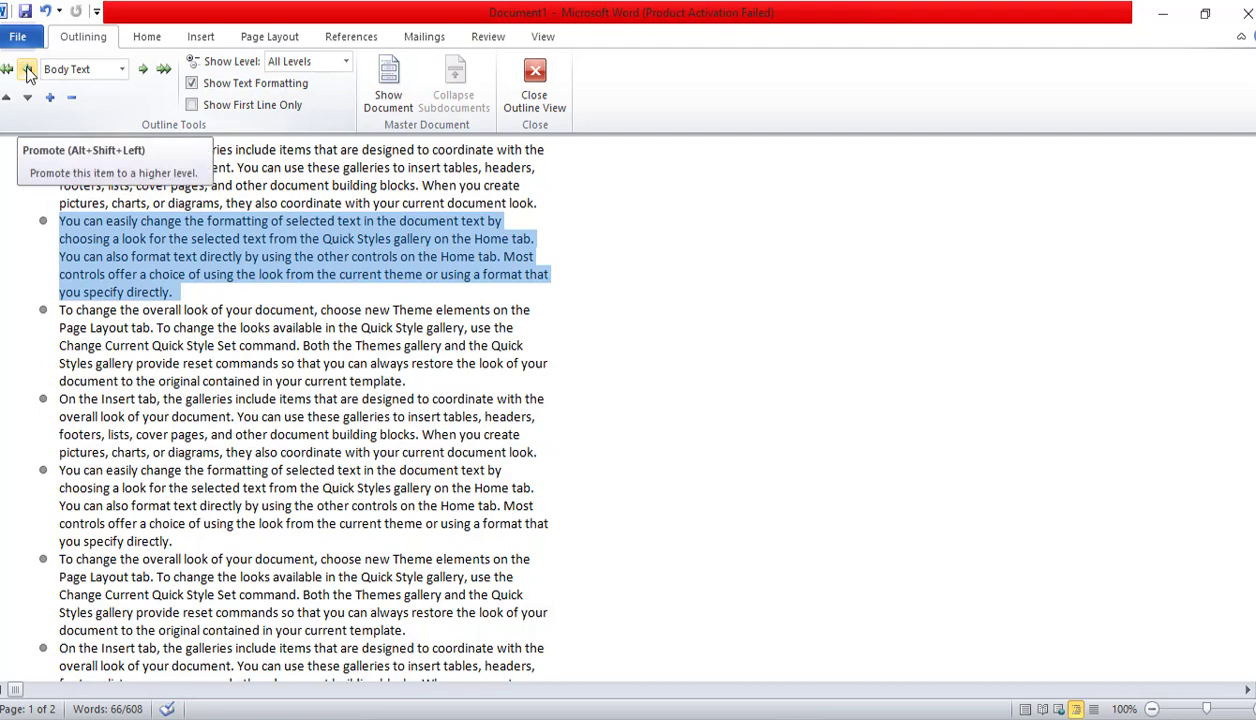
- Make the paragraph Level 2, move it down once and up twice to the top
left_click(122, 71)
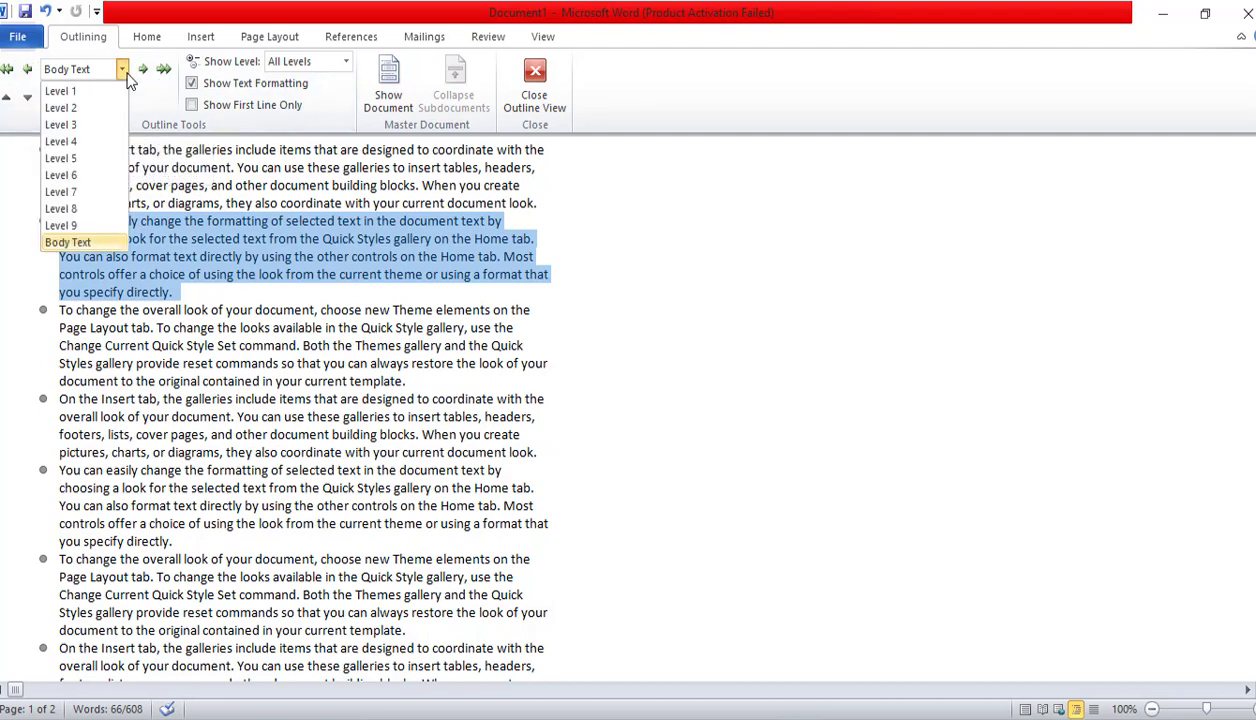
left_click(72, 108)
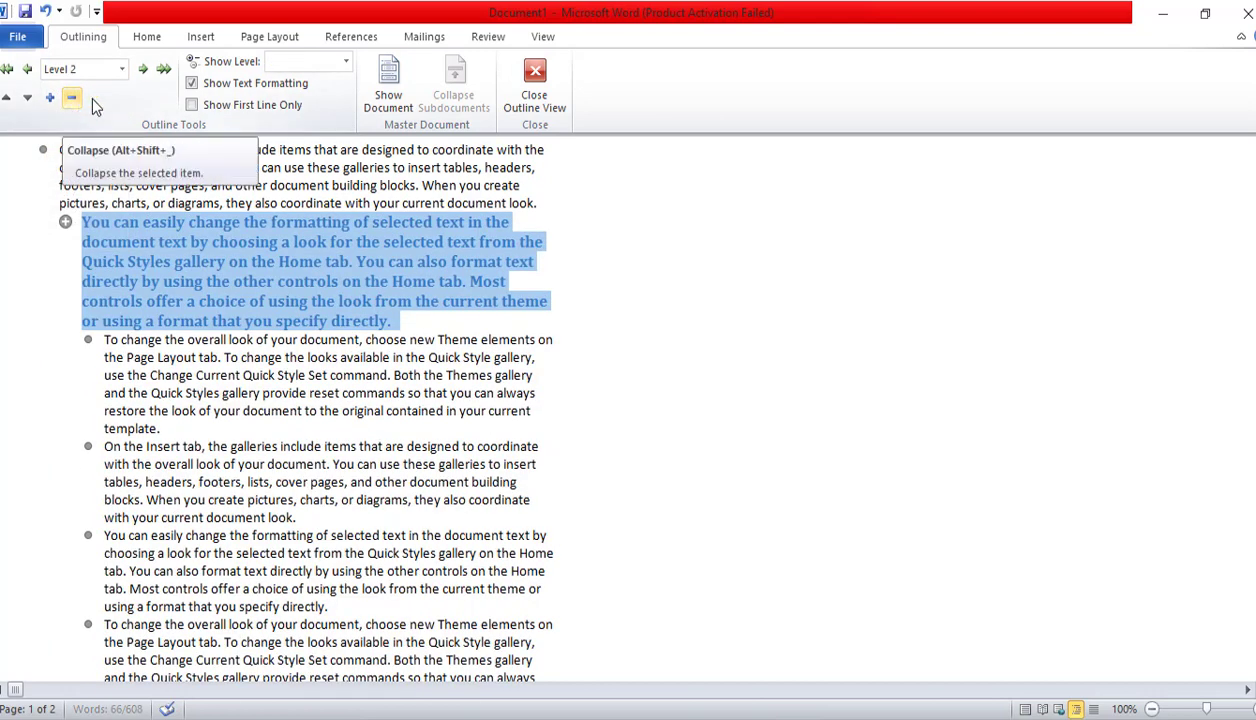
left_click(27, 101)
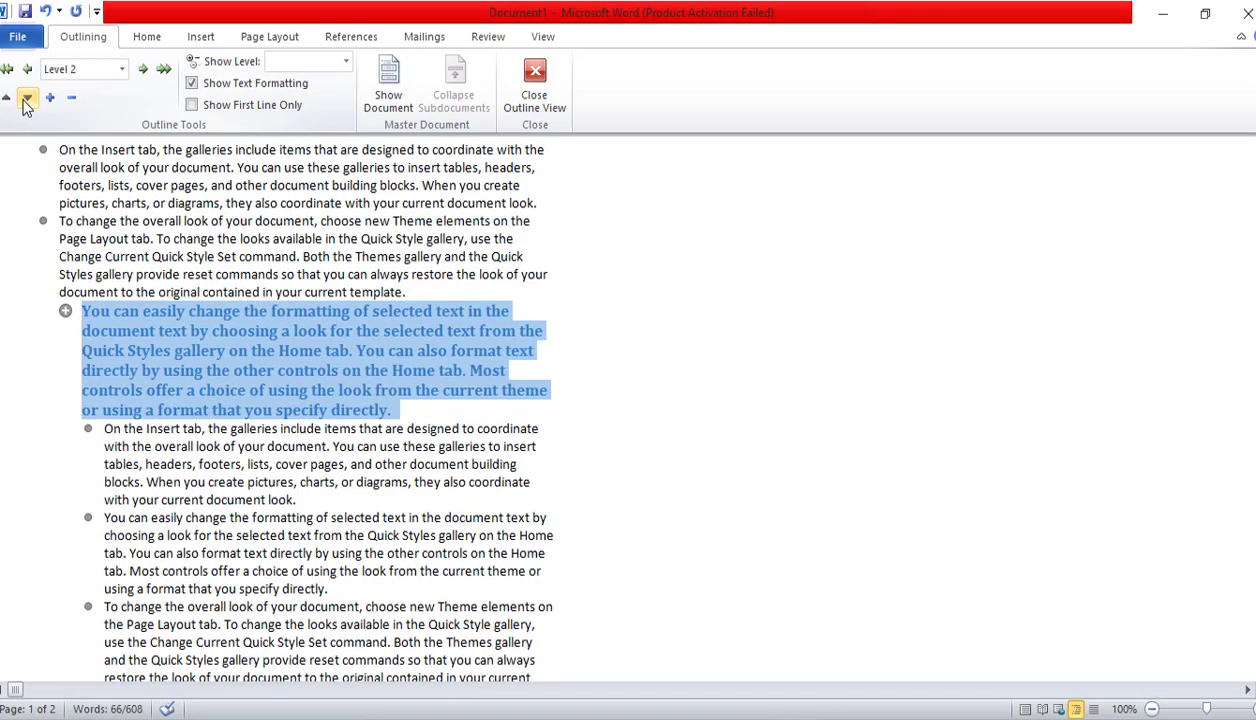
left_click(10, 101)
left_click(12, 102)
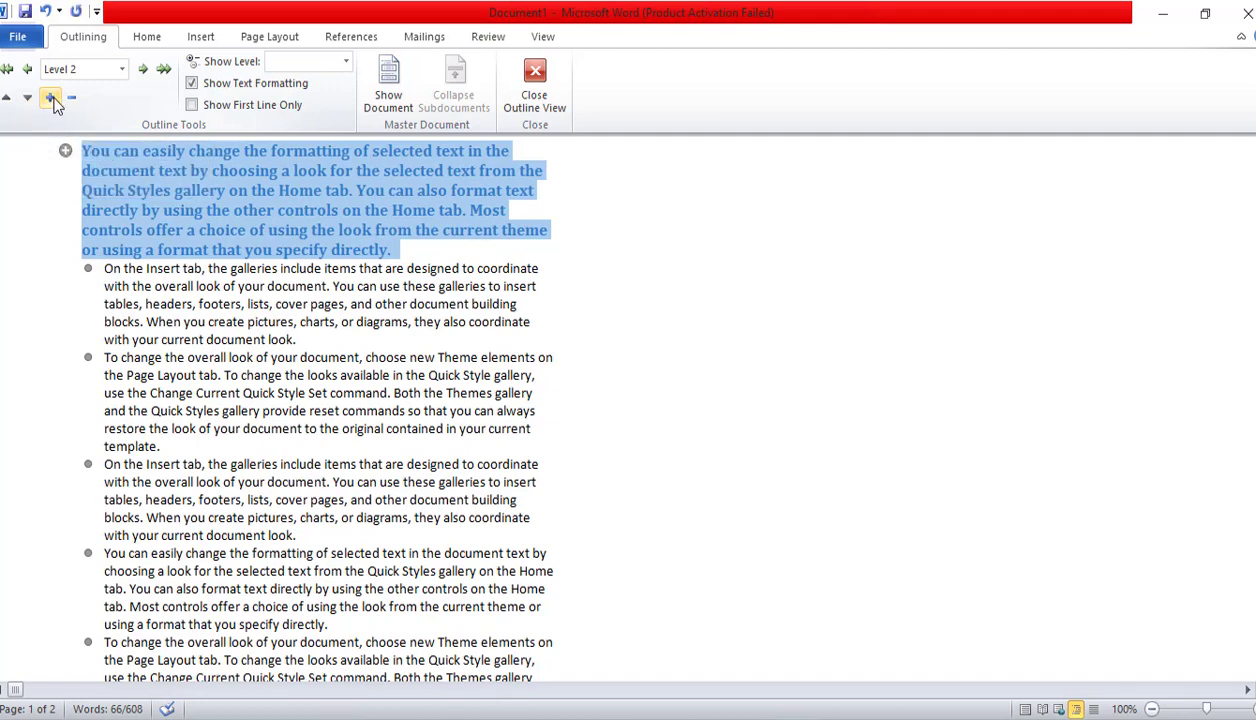
left_click(278, 338)
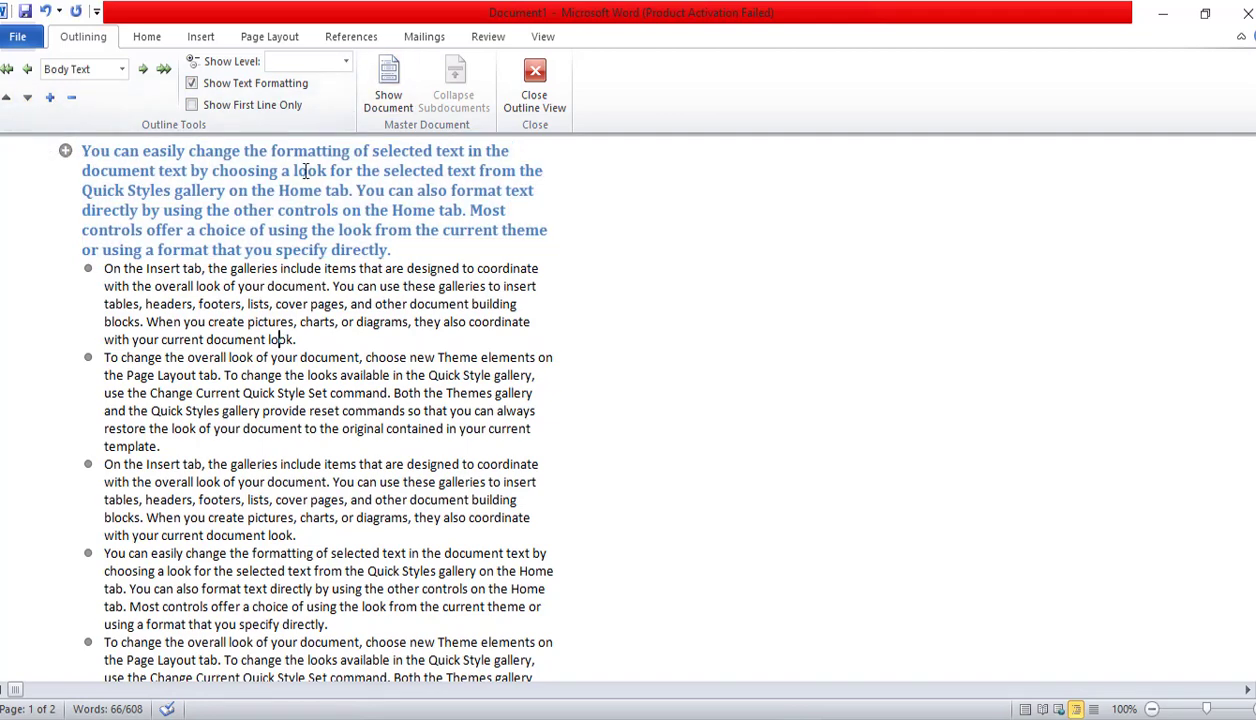
- Collapse the outline, toggle text formatting off and on, and enable Show First Line Only
left_click(345, 62)
left_click(284, 83)
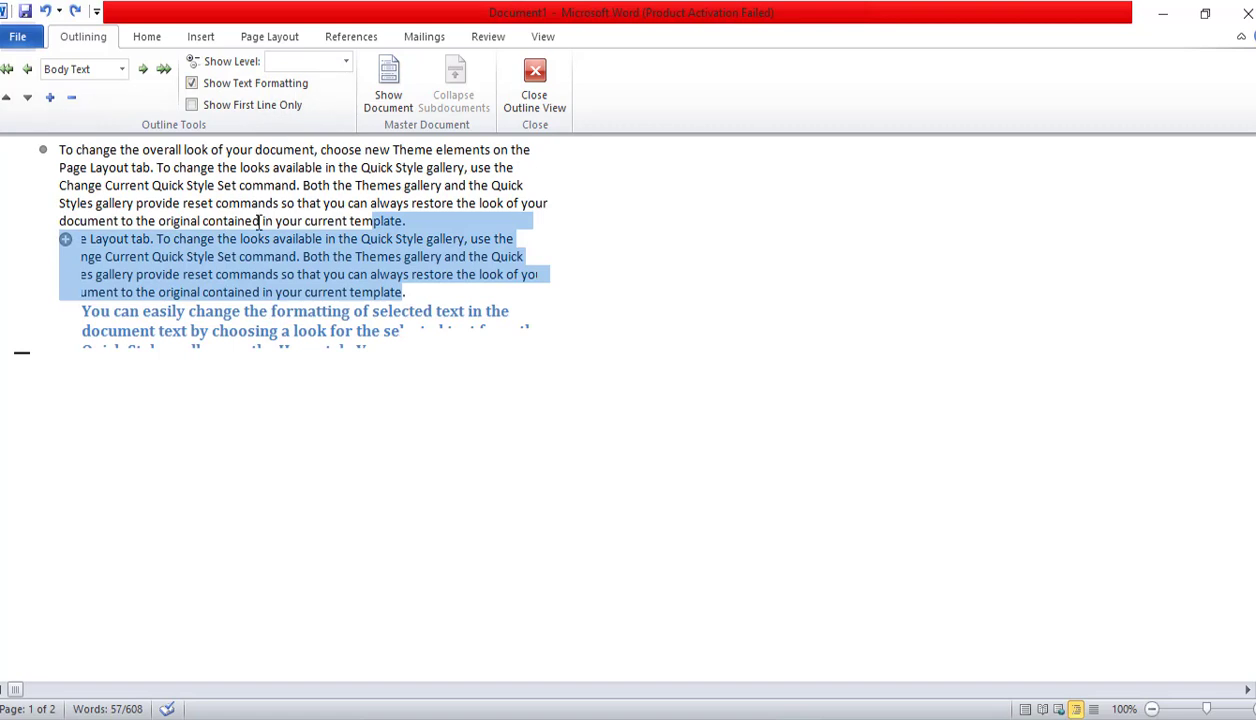
left_click(262, 180)
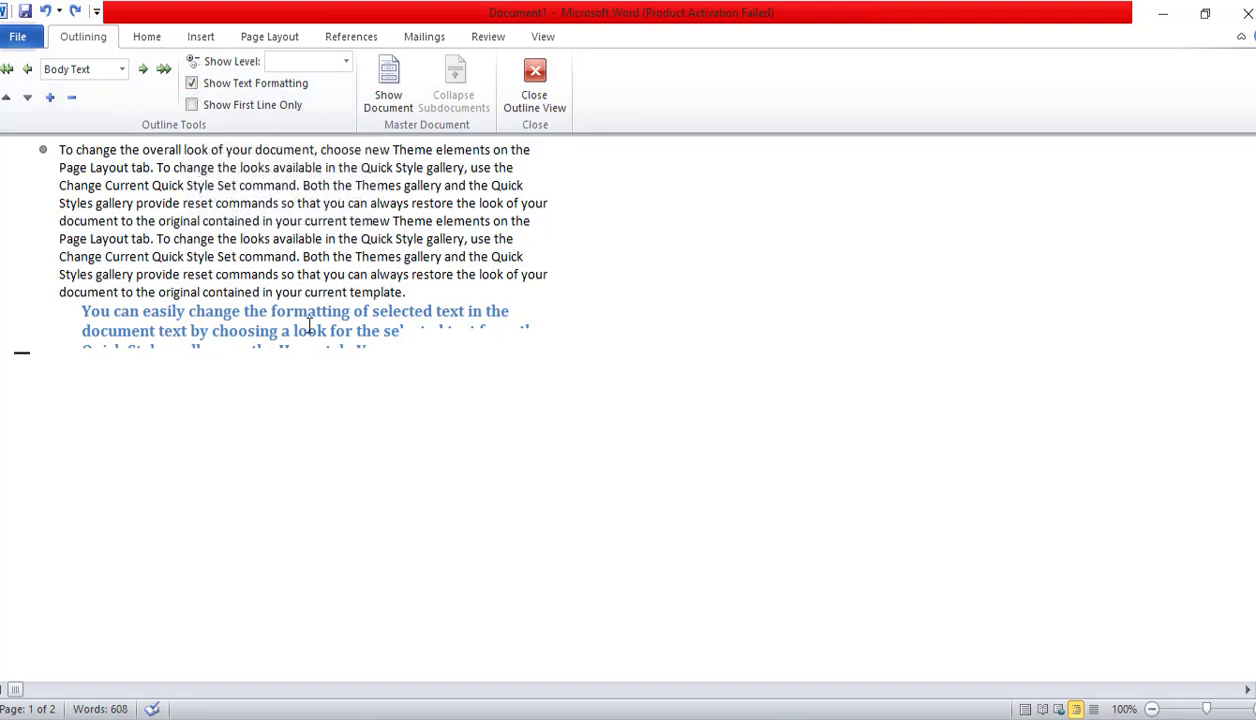
left_click(193, 84)
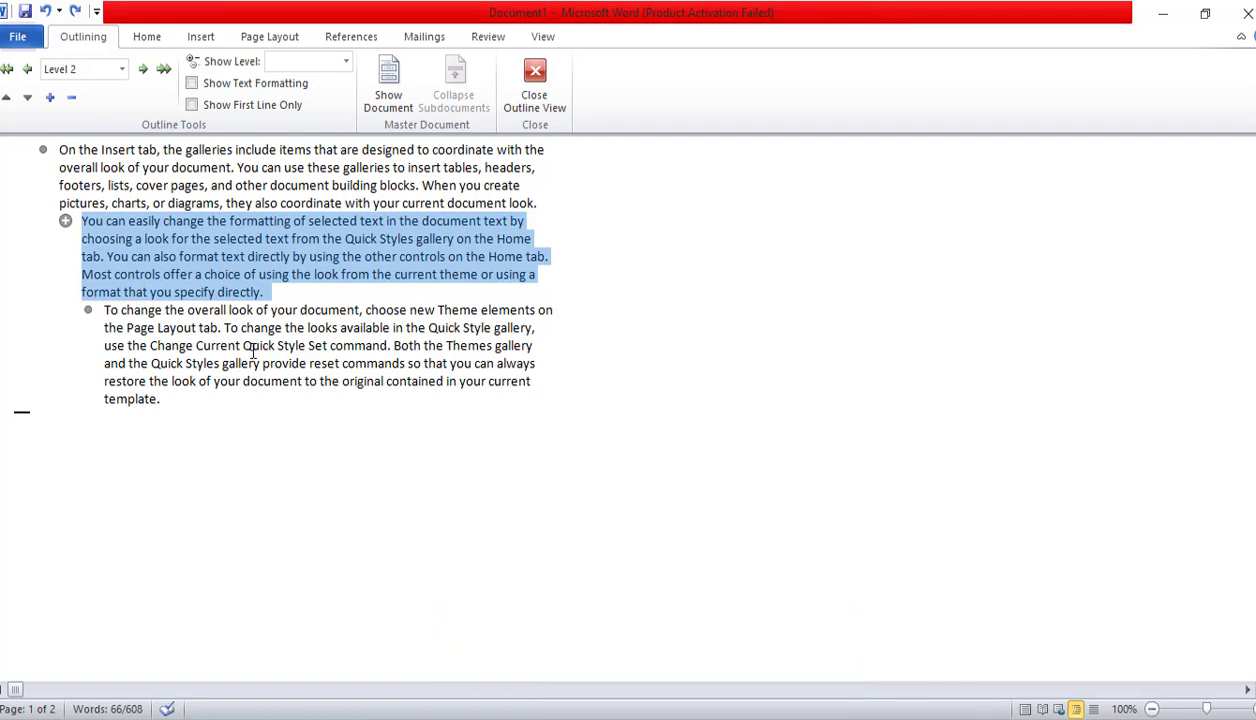
left_click(192, 84)
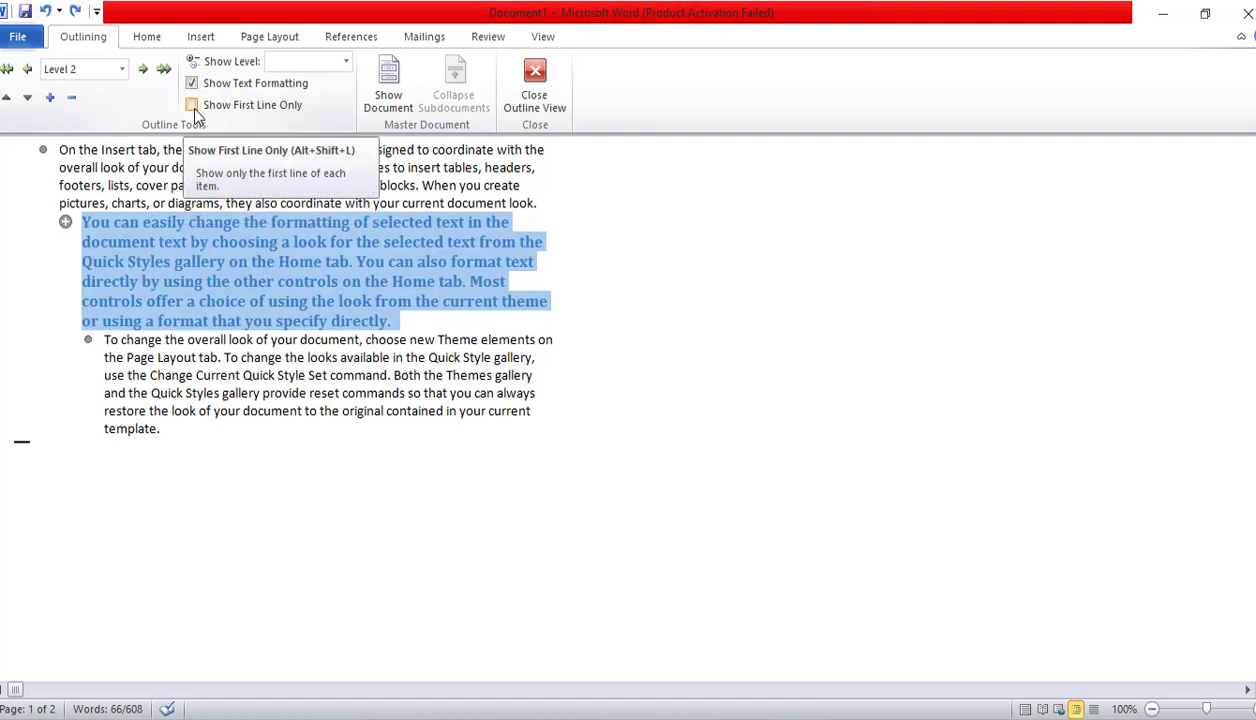
left_click(191, 105)
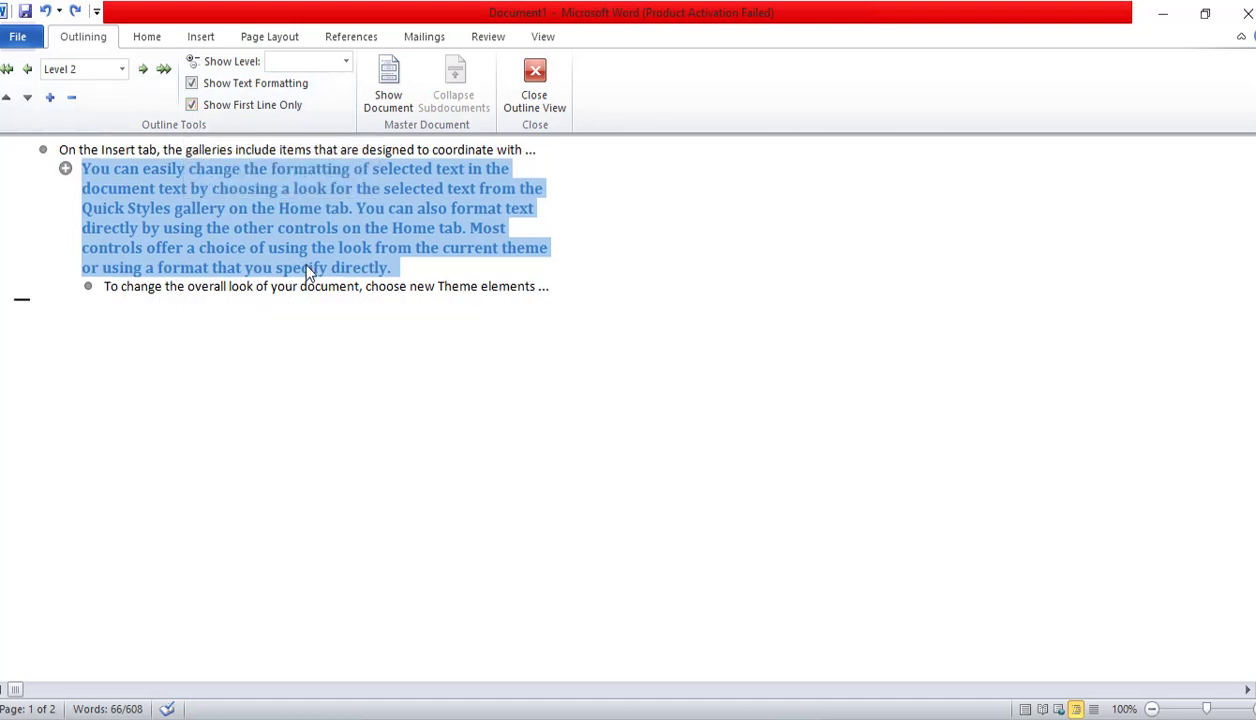
left_click(88, 288)
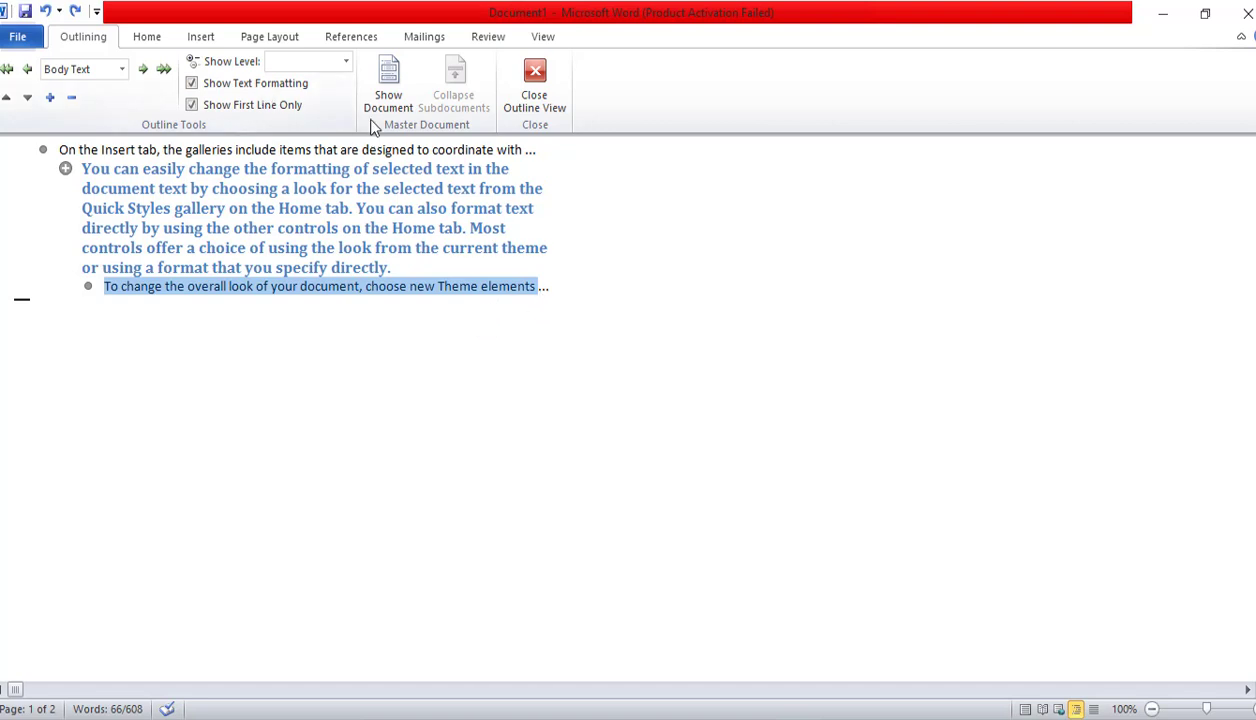
- Restore full paragraph text, show the Master Document tools, and try Create, dismissing its warning
left_click(205, 108)
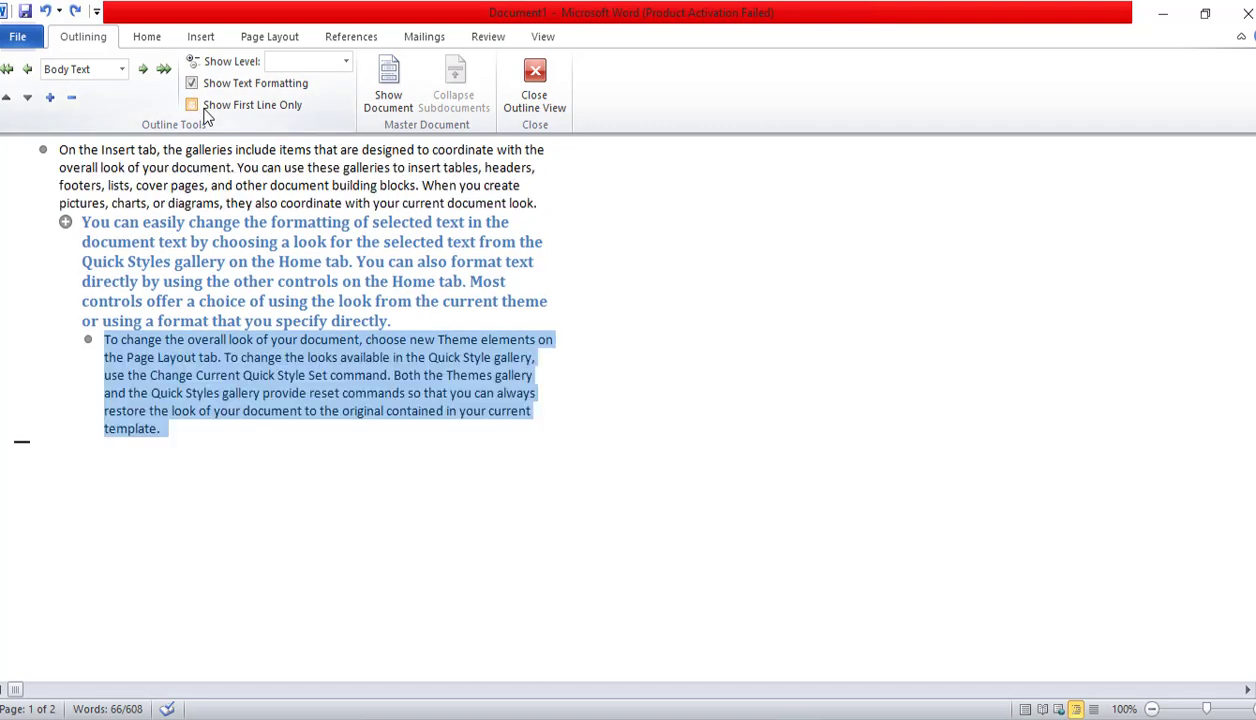
left_click(378, 100)
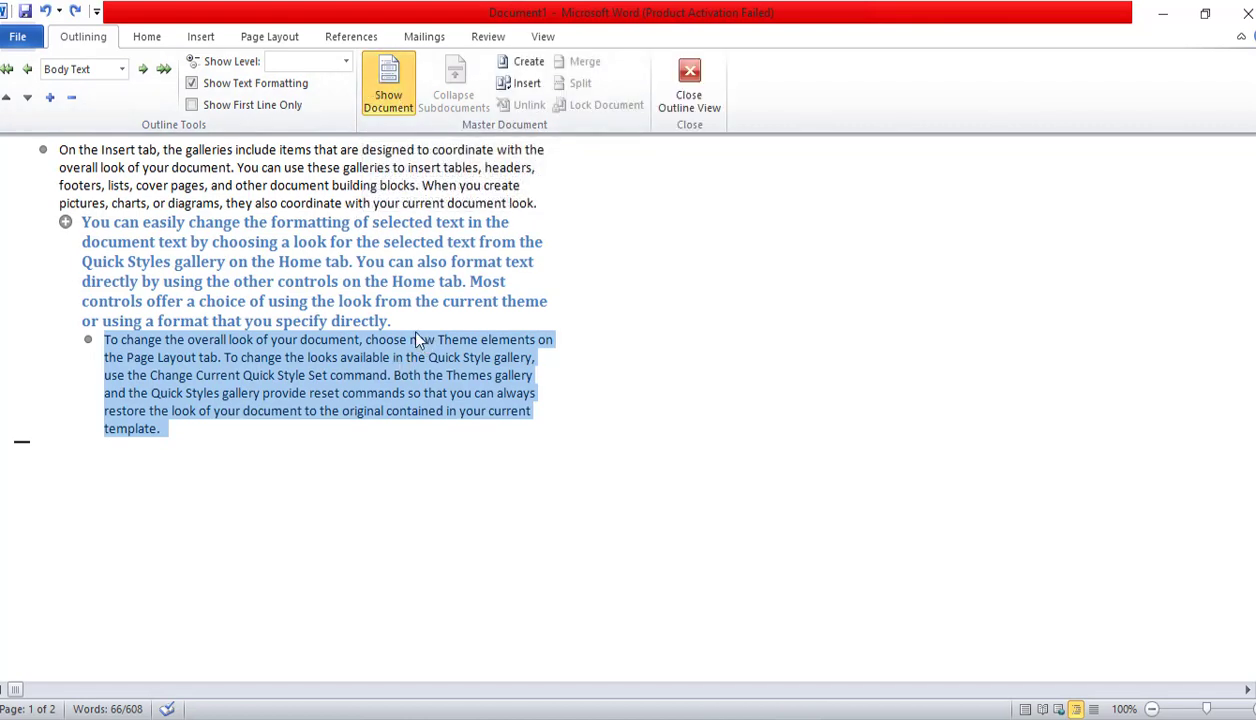
left_click(264, 424)
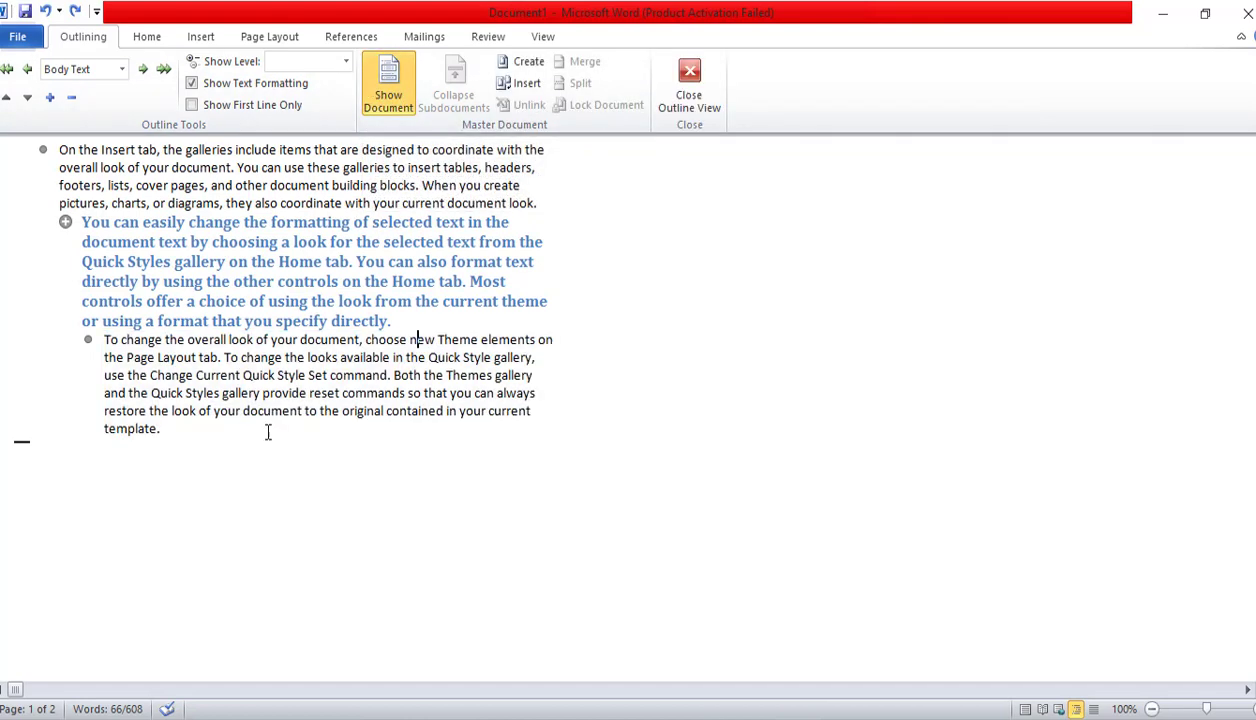
left_click(524, 64)
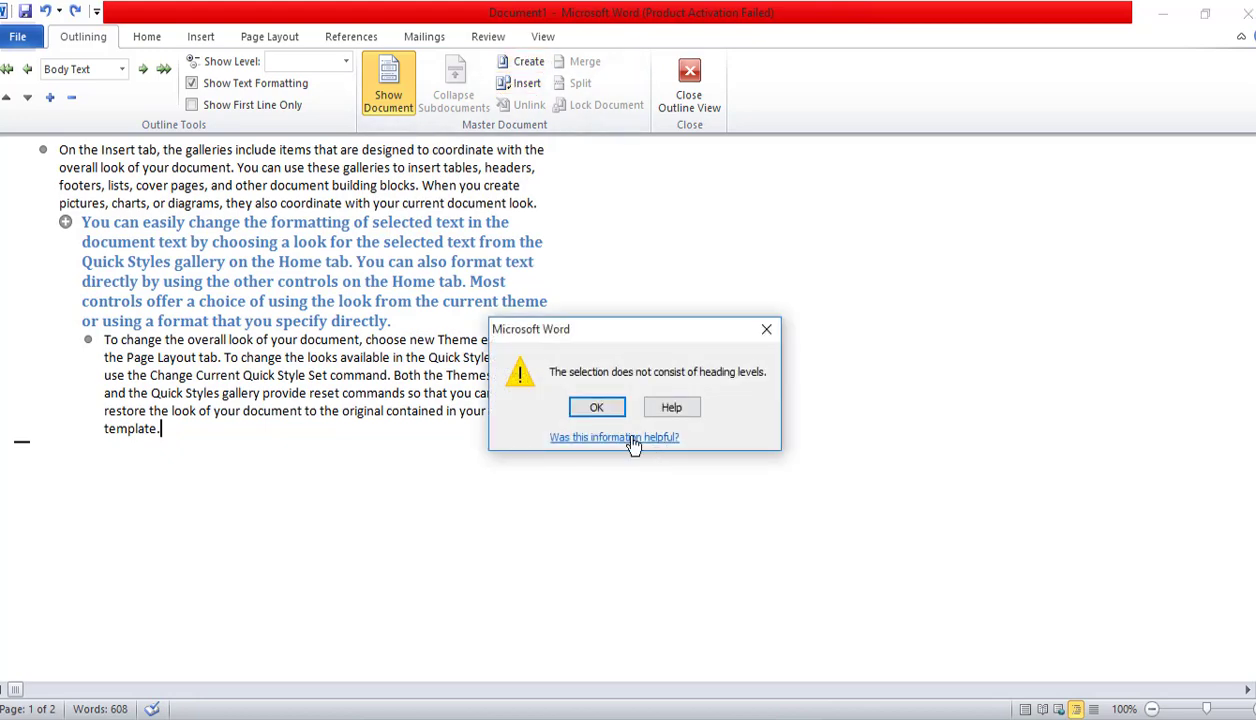
left_click(604, 403)
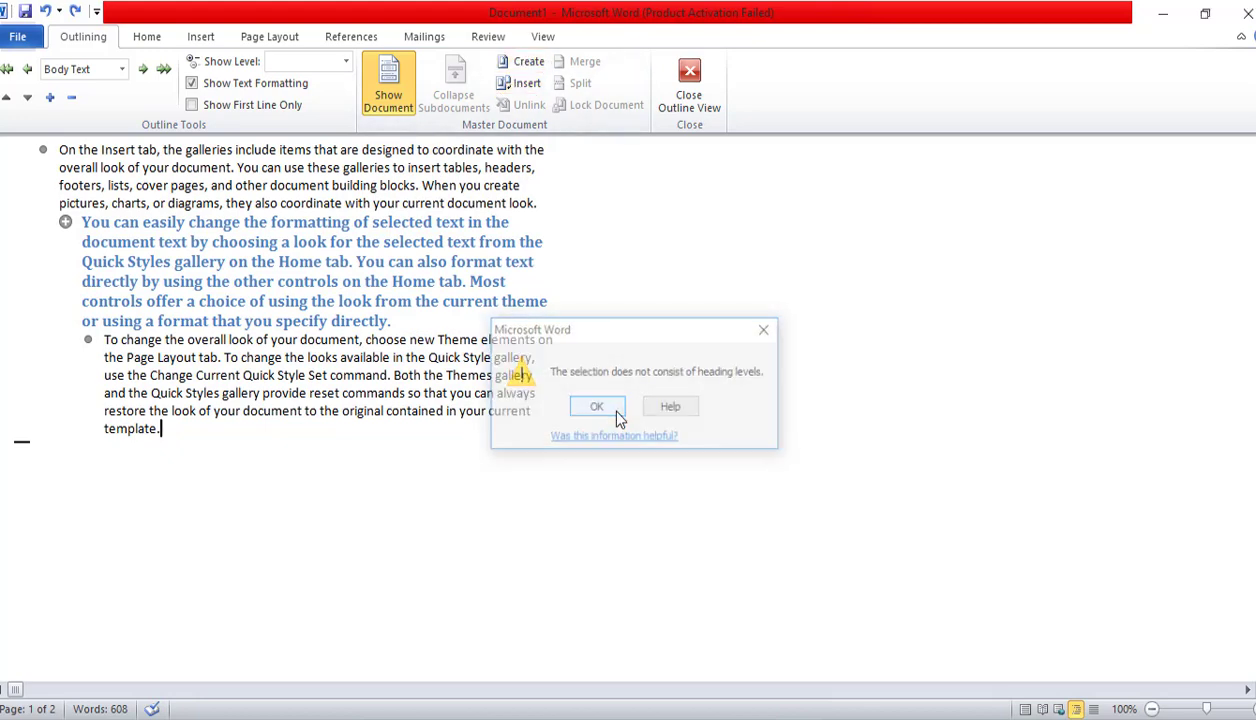
- Insert the d2 file as a subdocument, then lock the document and cancel the save
left_click(524, 83)
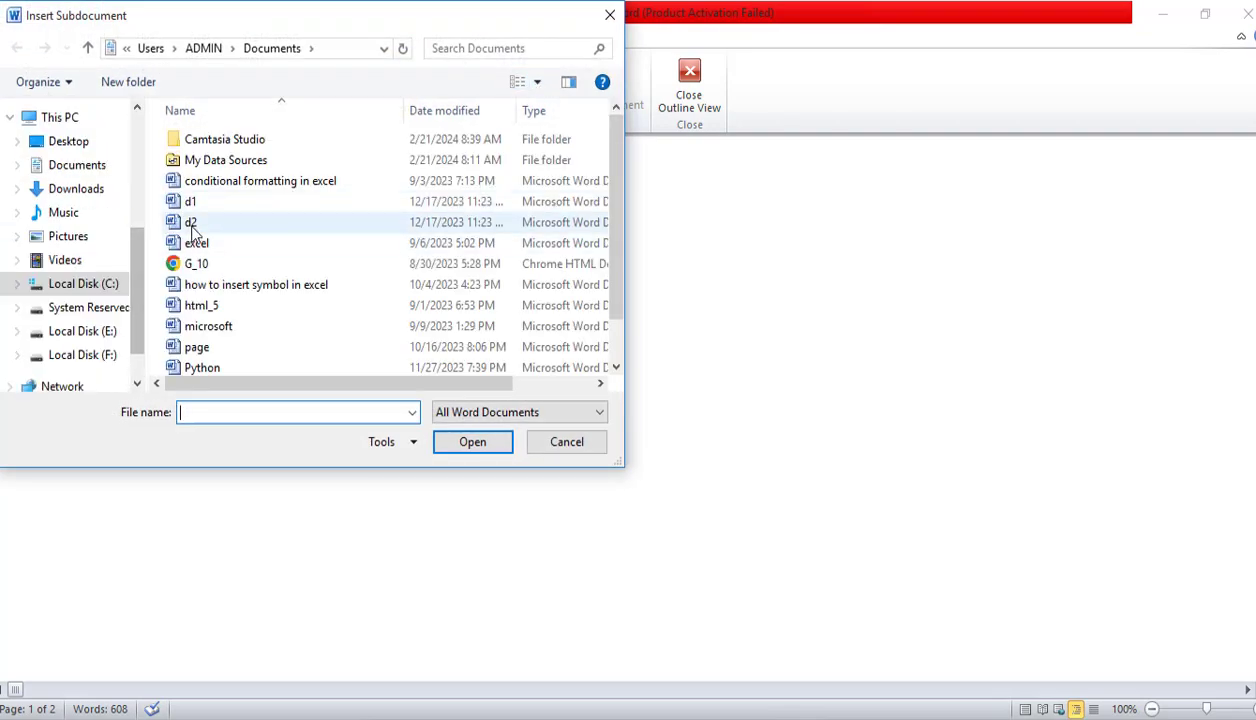
double_click(190, 222)
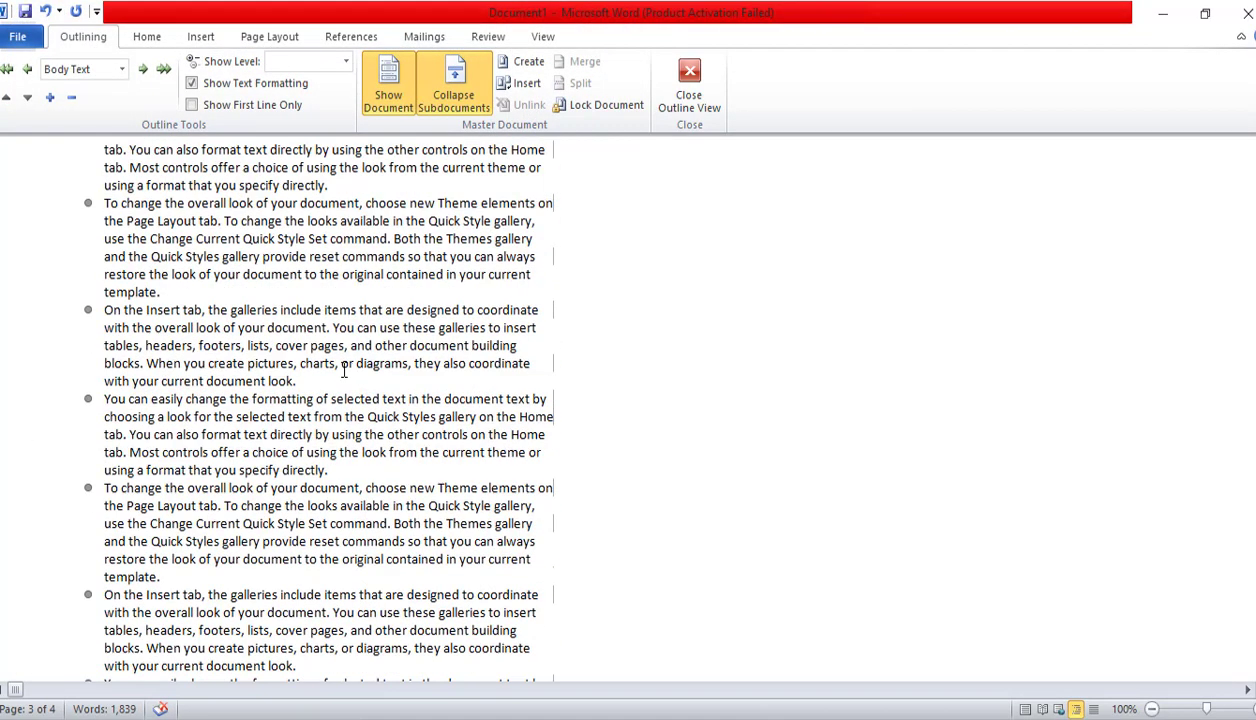
scroll(365, 383, "down", 3)
scroll(345, 390, "down", 10)
scroll(340, 395, "up", 2)
scroll(340, 399, "up", 2)
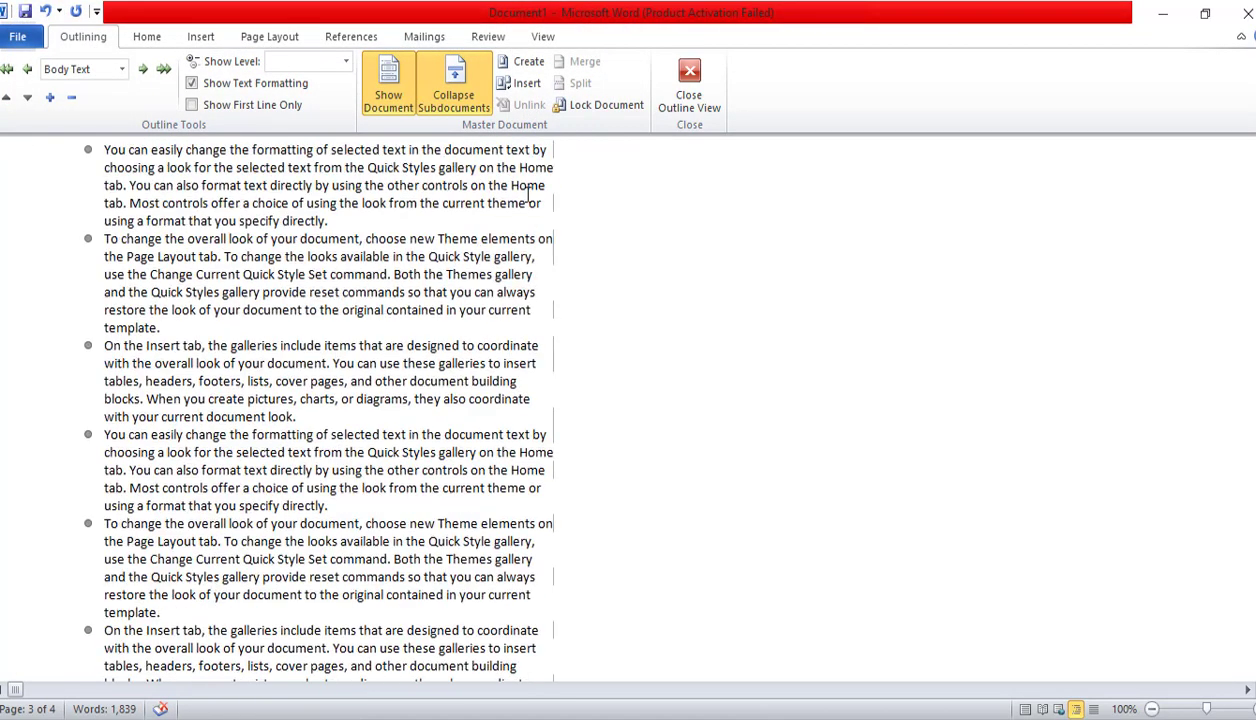
left_click(598, 105)
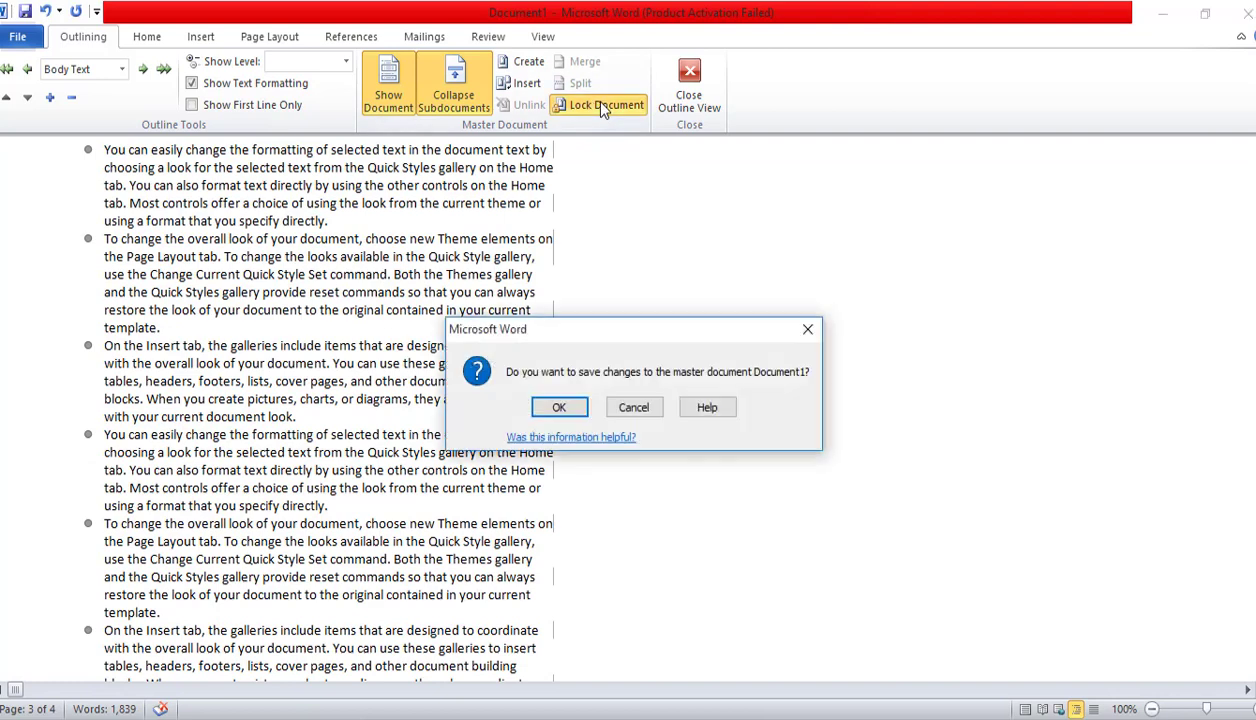
left_click(559, 407)
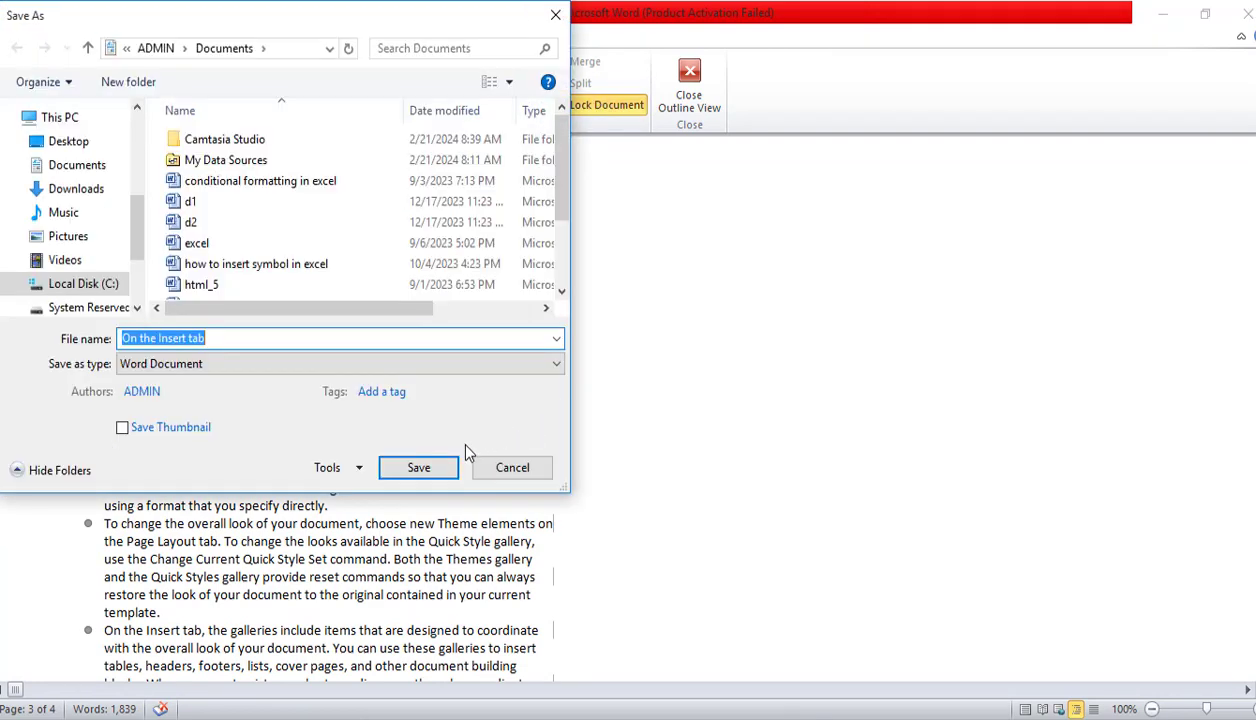
key("Escape")
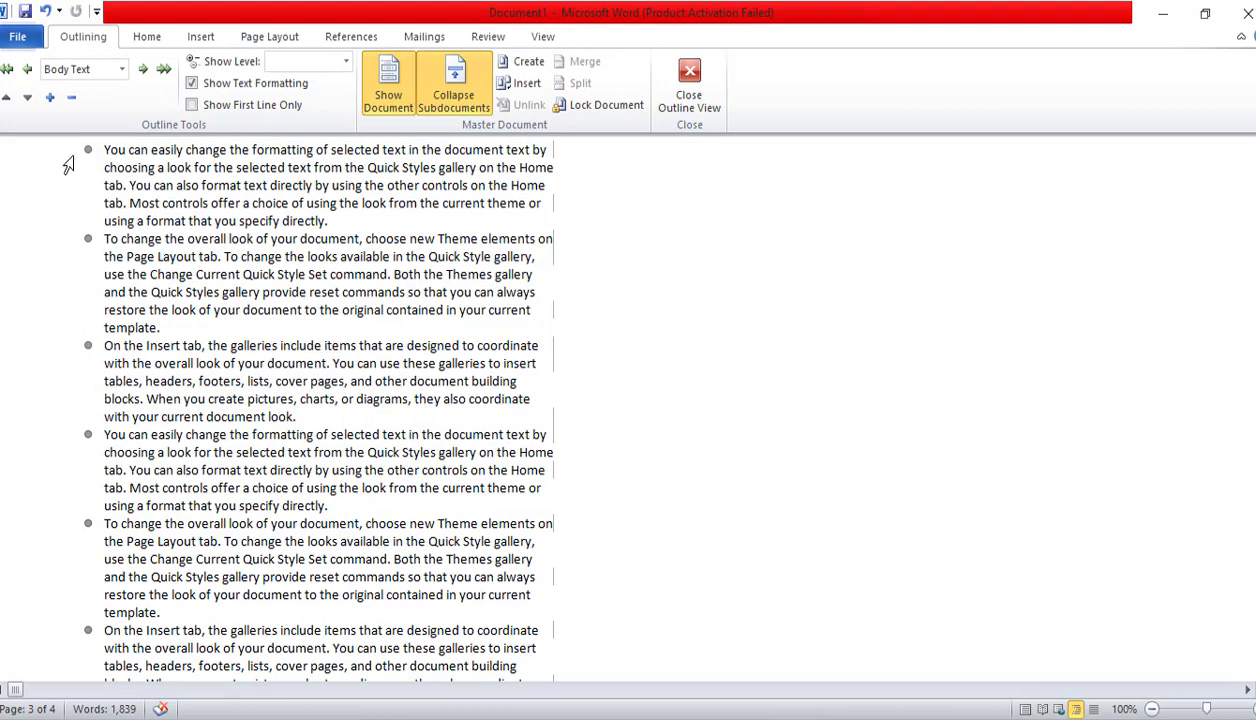
- Close Outline view and insert the Annual header with title and year
left_click(689, 88)
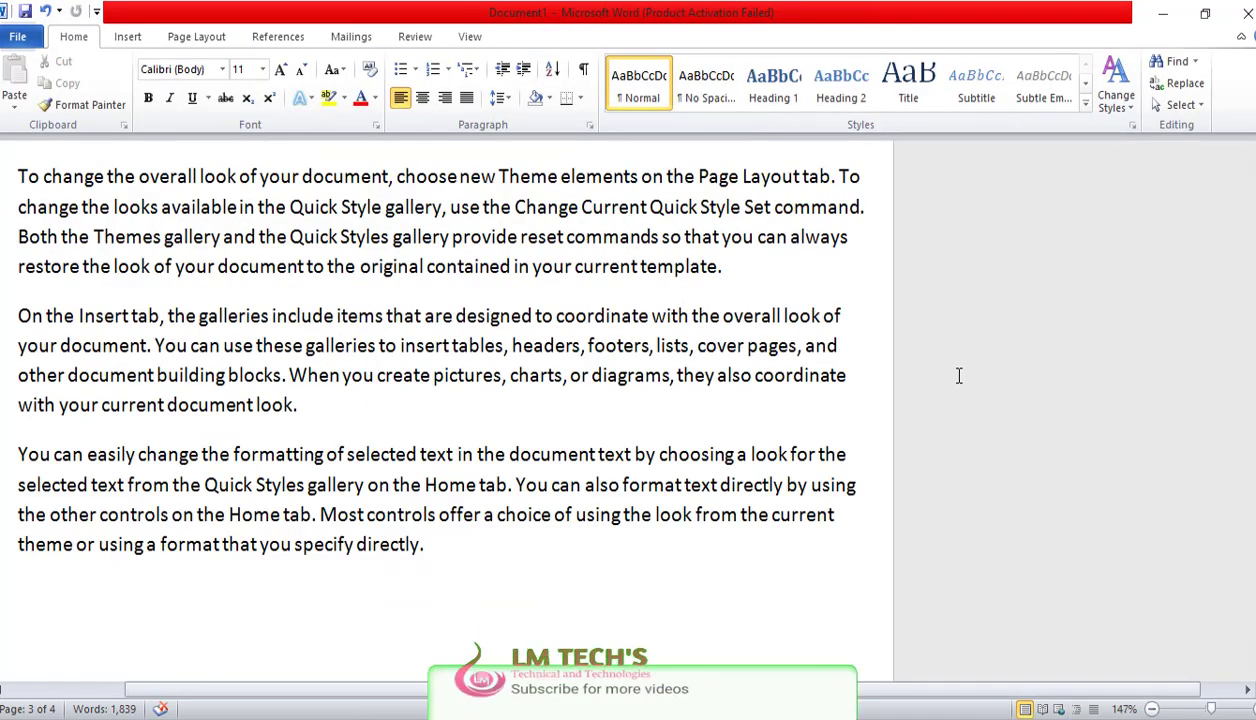
left_click(469, 37)
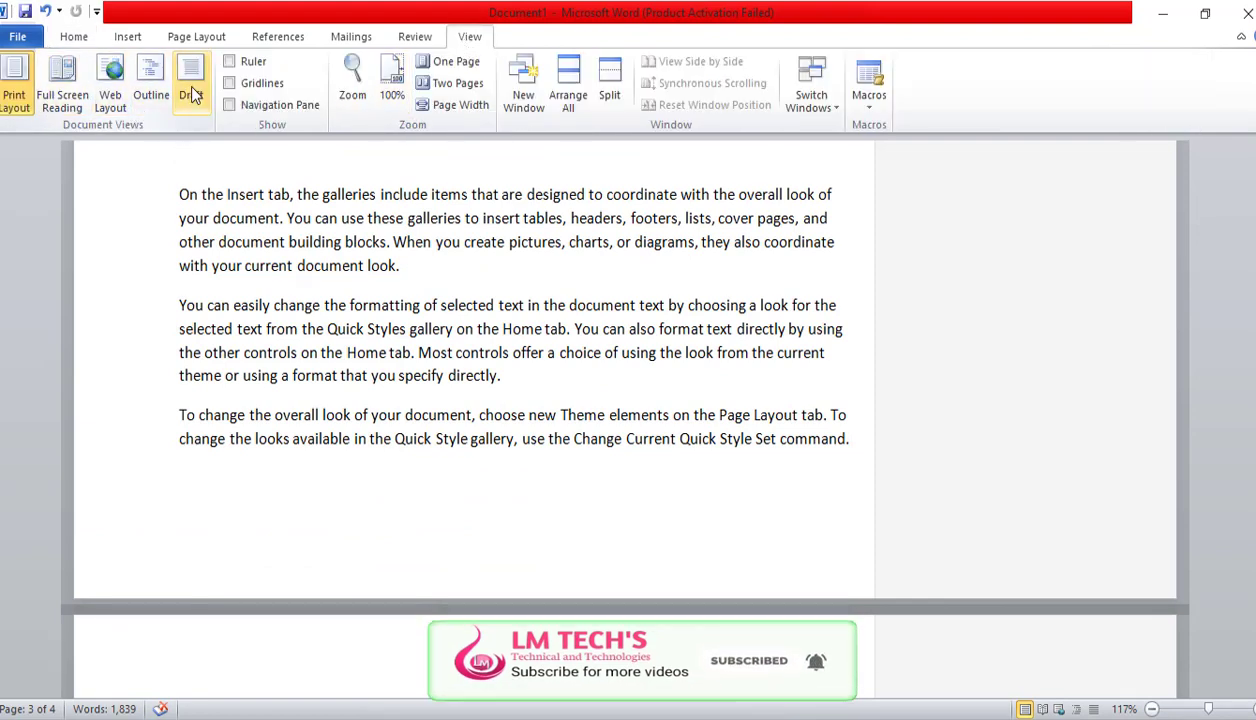
left_click(128, 37)
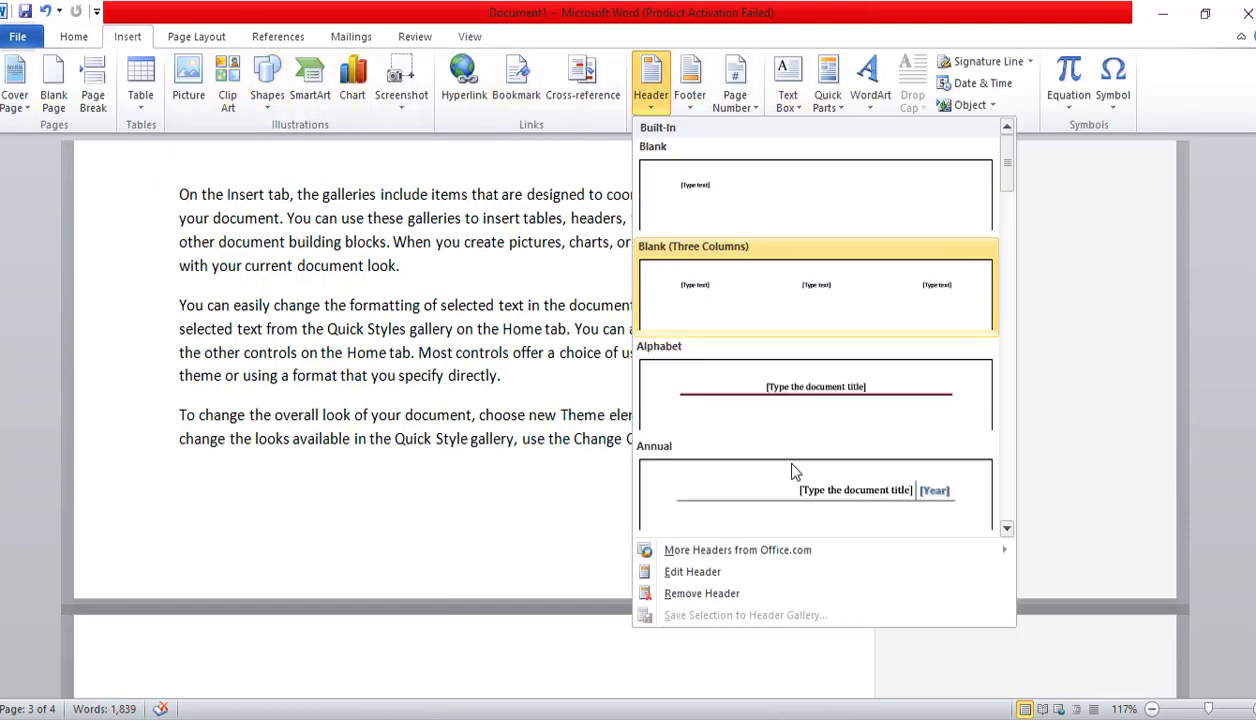
left_click(805, 485)
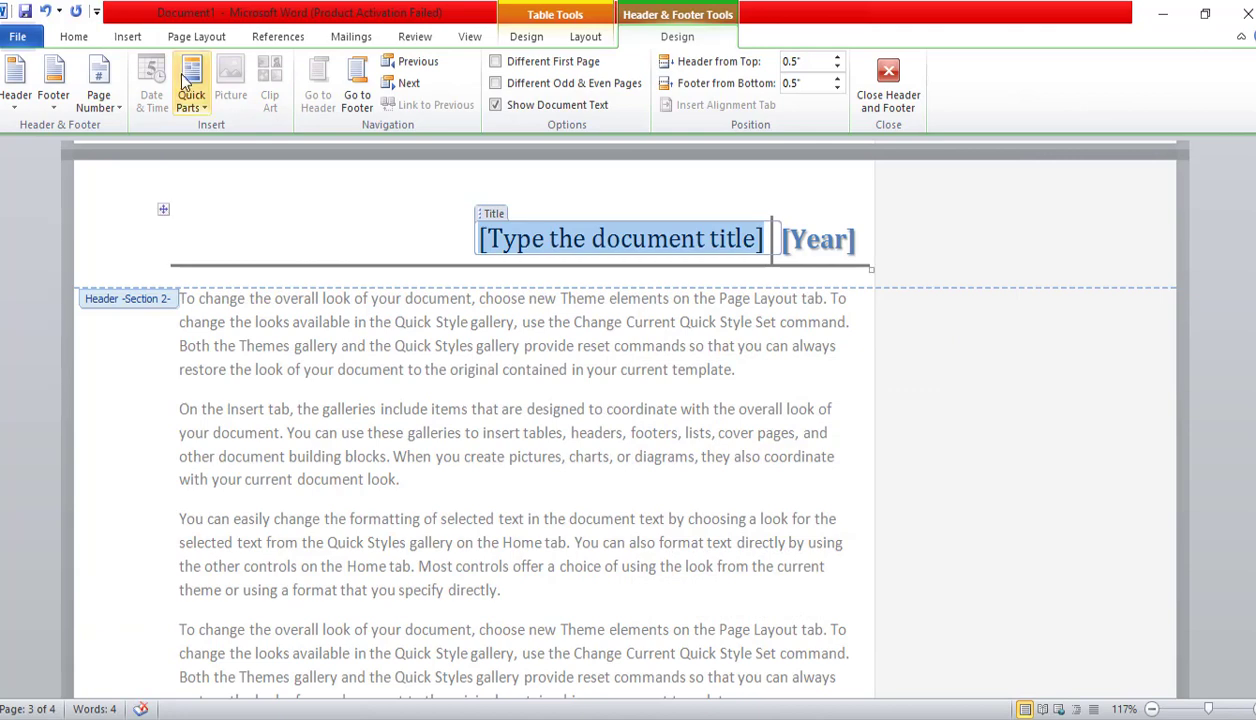
- Add the Alphabet footer with page number and return to editing the body
left_click(60, 80)
left_click(206, 355)
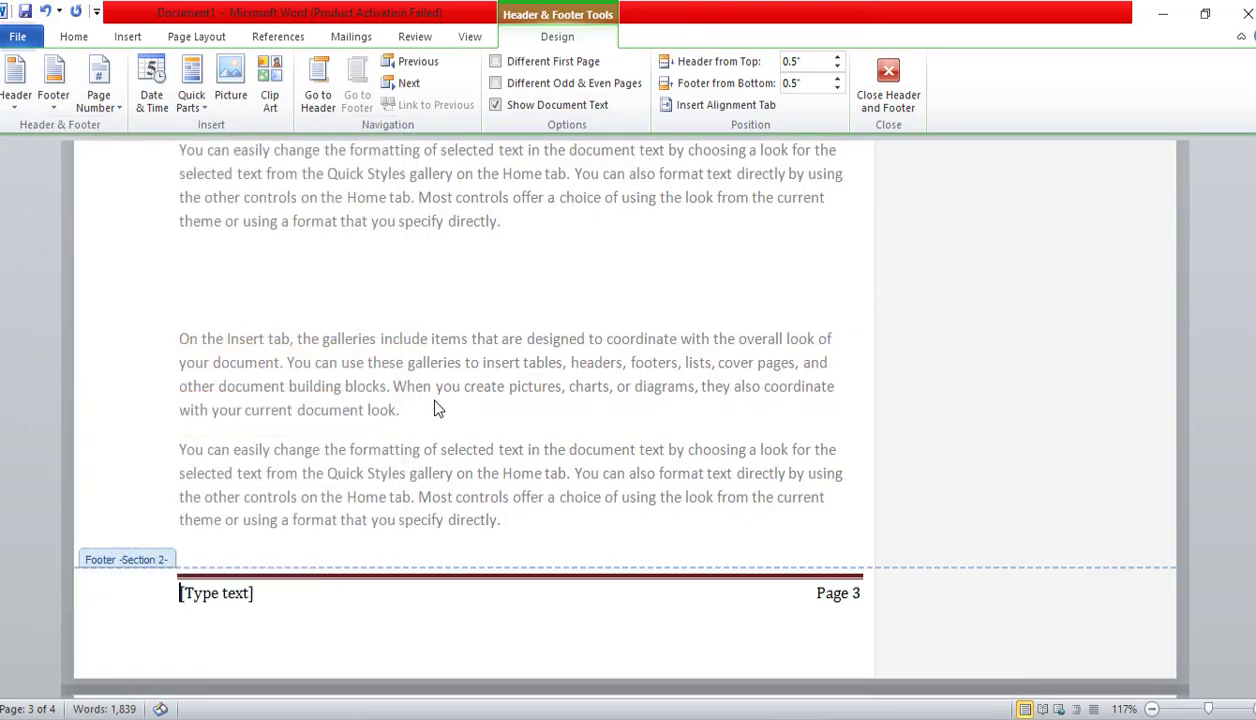
scroll(410, 375, "down", 5)
scroll(420, 385, "down", 3)
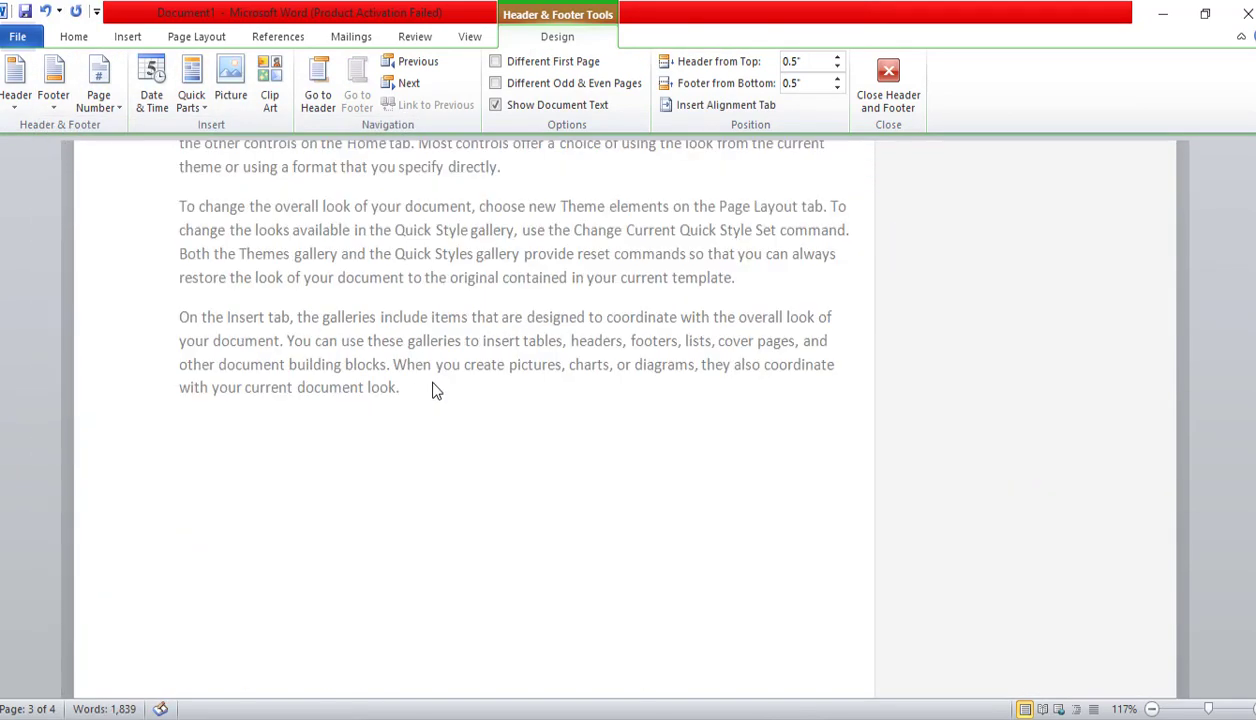
scroll(425, 390, "down", 4)
scroll(405, 345, "up", 4)
scroll(410, 348, "up", 7)
scroll(418, 358, "up", 4)
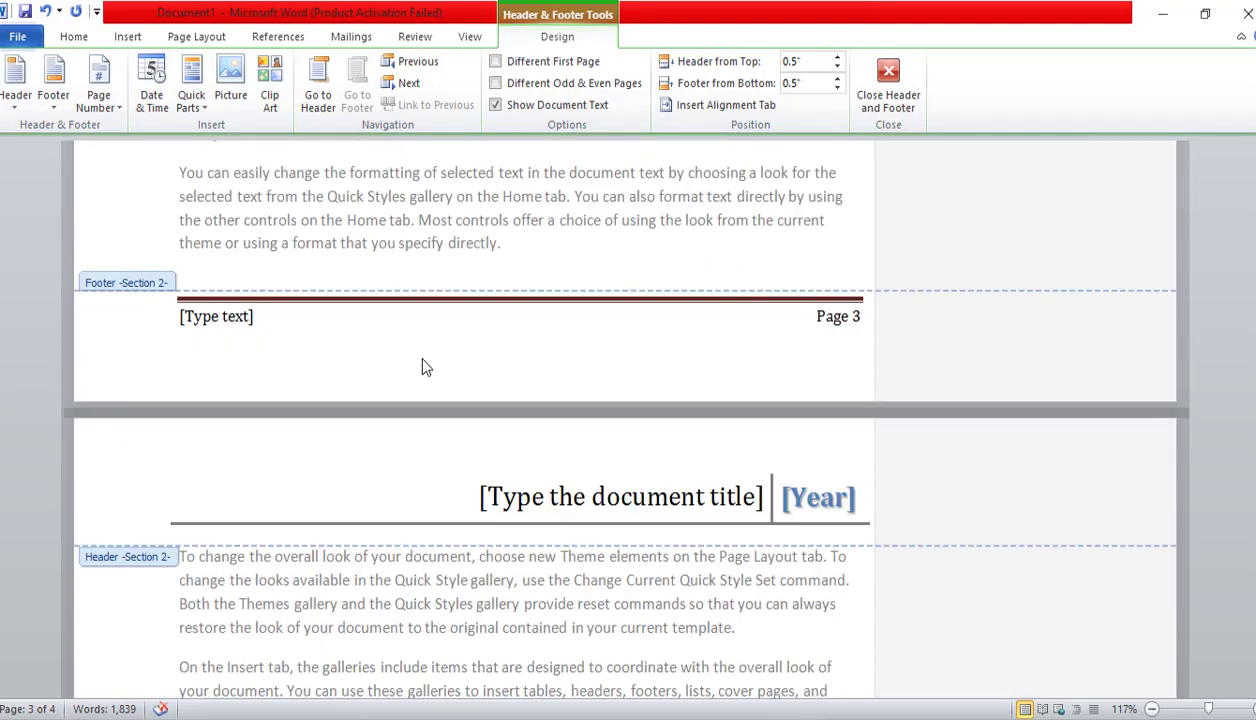
scroll(420, 368, "up", 5)
double_click(414, 363)
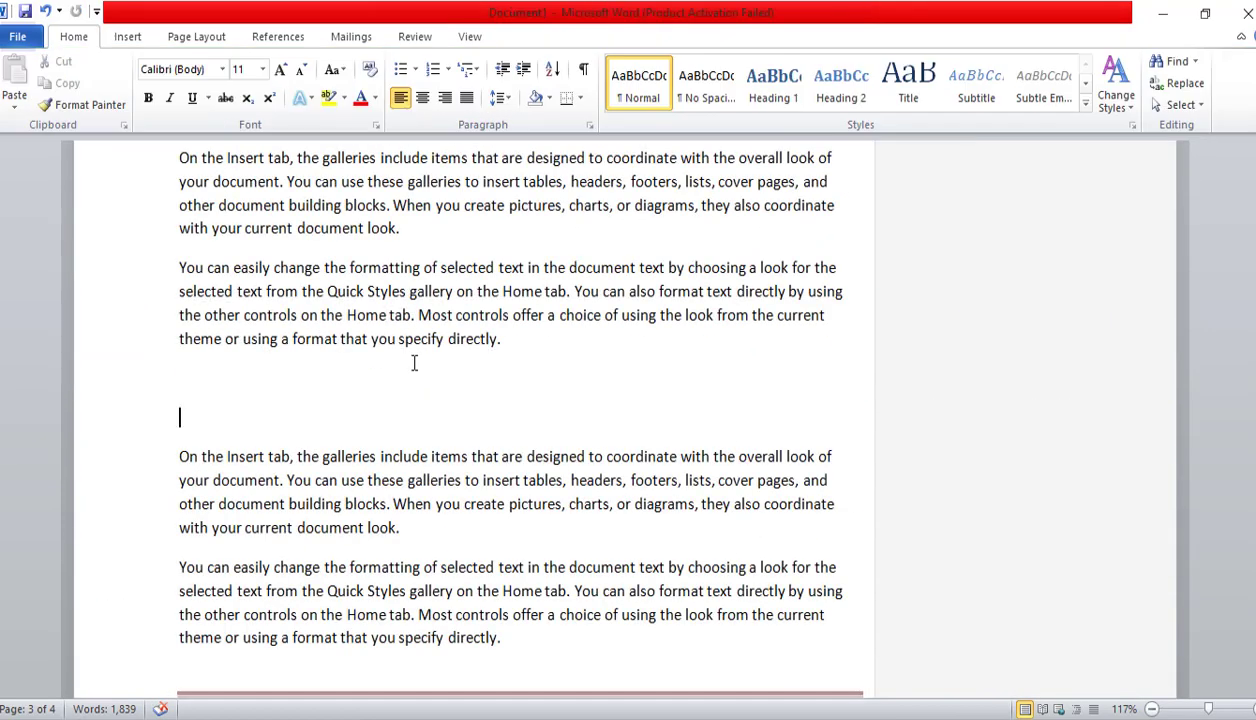
- Switch to Draft view and scroll through to see the continuous section break
left_click(469, 36)
left_click(191, 85)
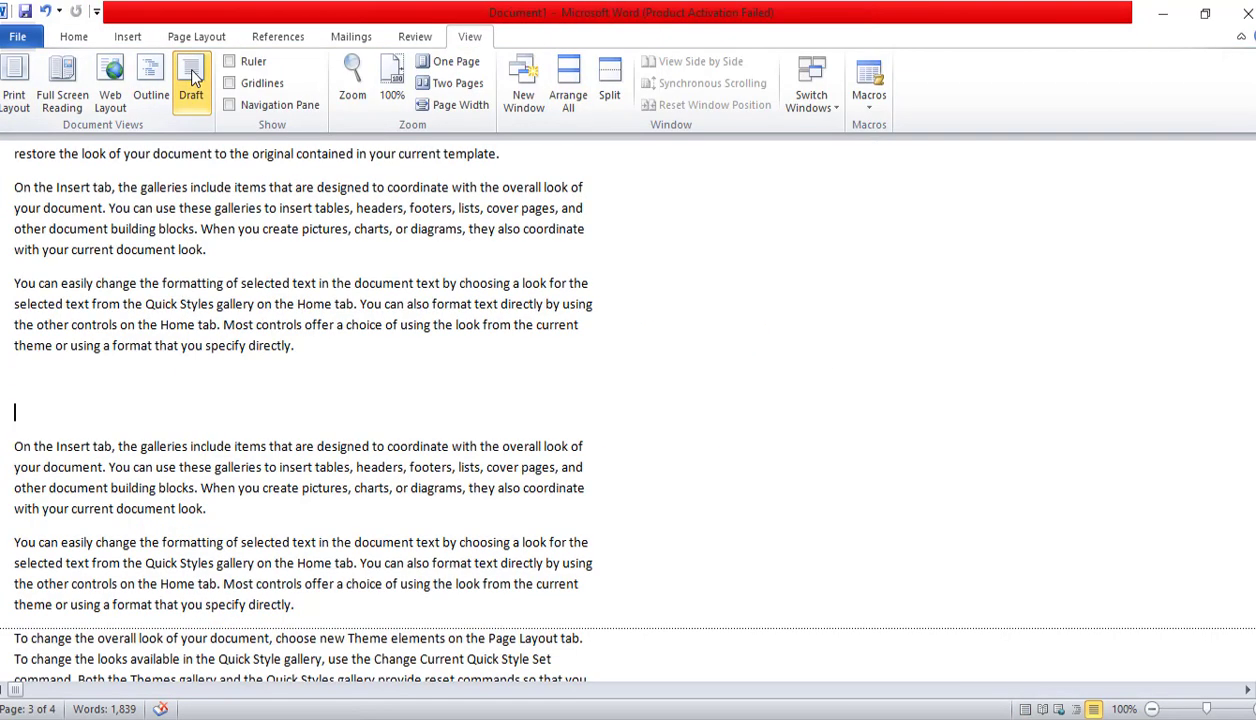
scroll(514, 428, "down", 2)
scroll(514, 428, "down", 2)
scroll(514, 428, "down", 2)
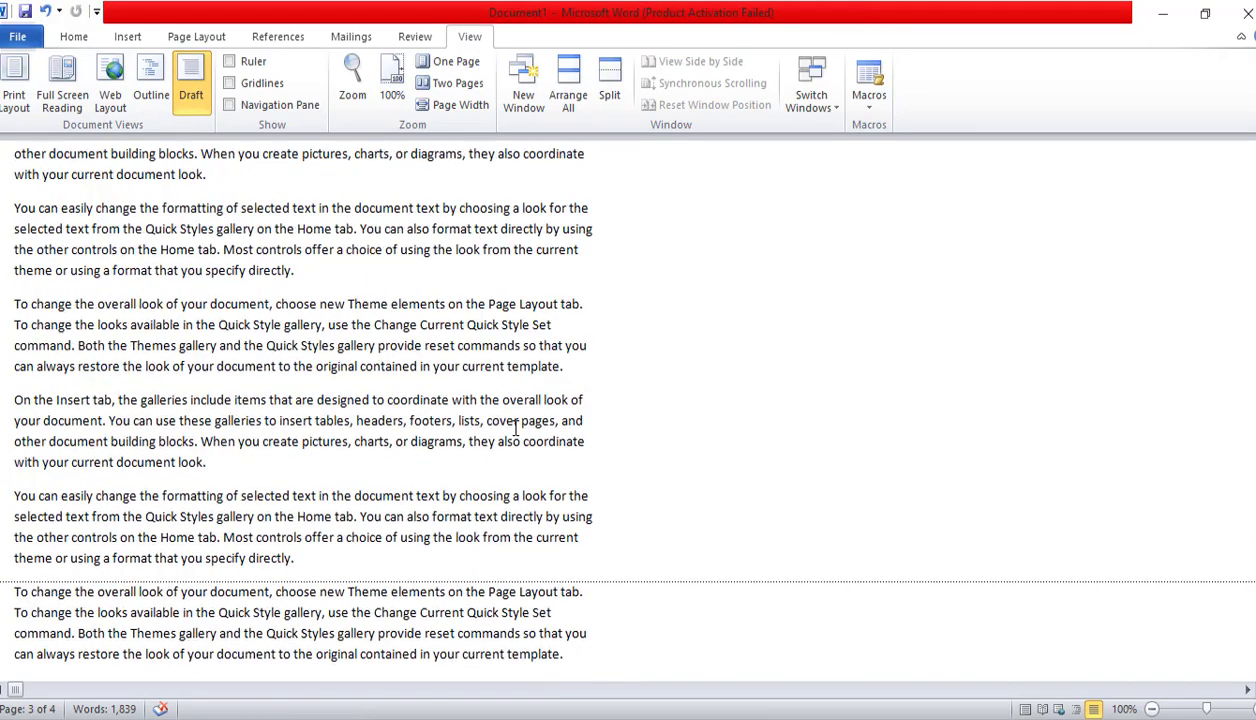
scroll(516, 430, "down", 2)
scroll(520, 436, "down", 2)
scroll(520, 436, "up", 7)
scroll(514, 441, "up", 2)
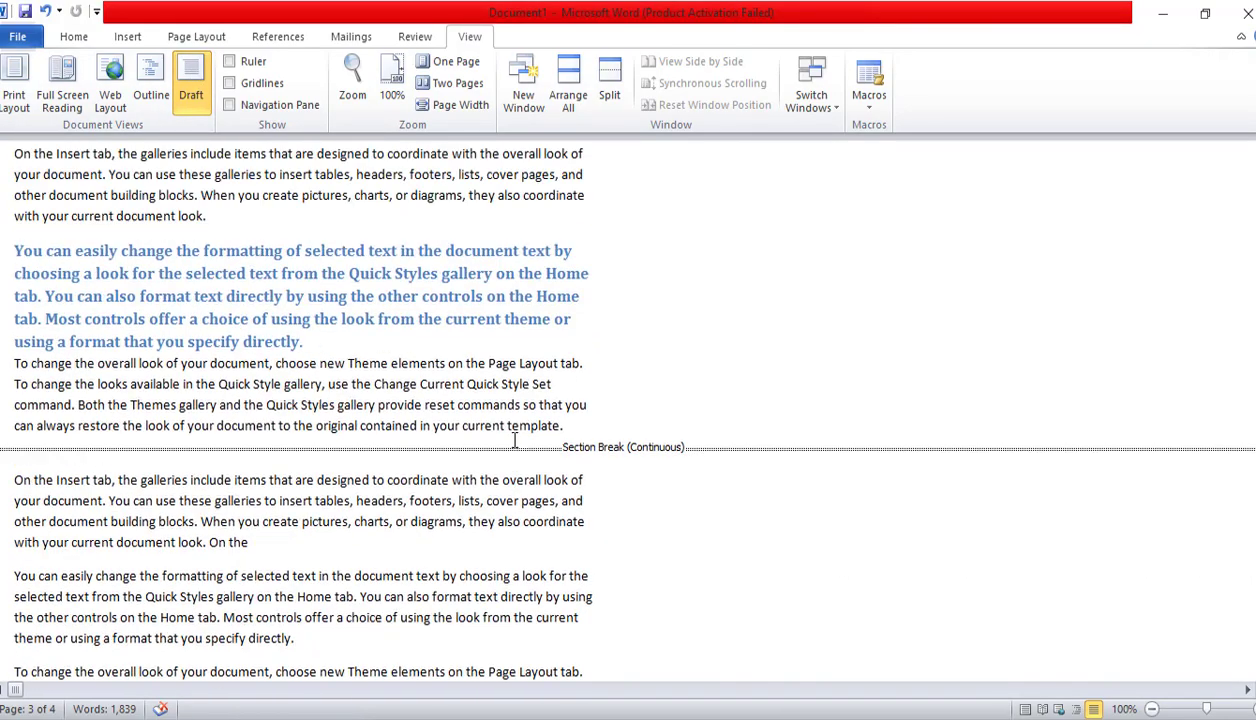
scroll(516, 443, "down", 4)
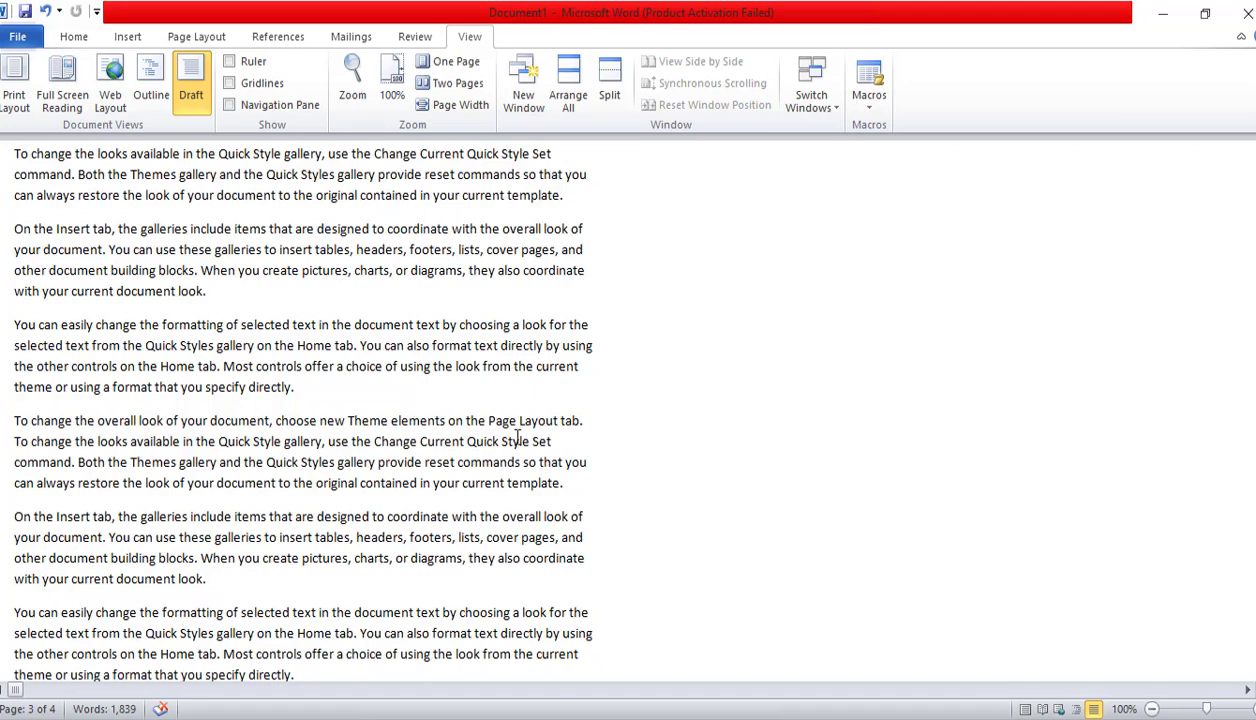
scroll(517, 440, "down", 4)
scroll(518, 438, "up", 6)
scroll(522, 434, "up", 3)
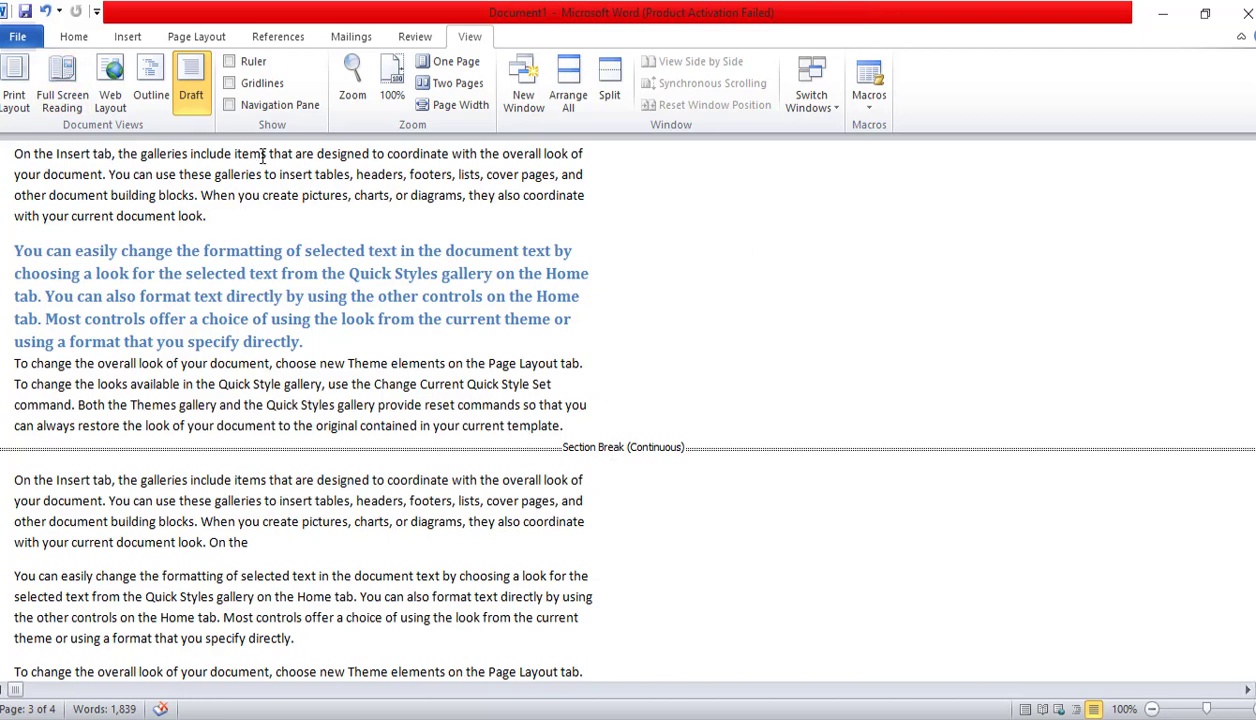
- Return to Print Layout with the Ruler shown, then select some text in the paragraphs
left_click(4, 112)
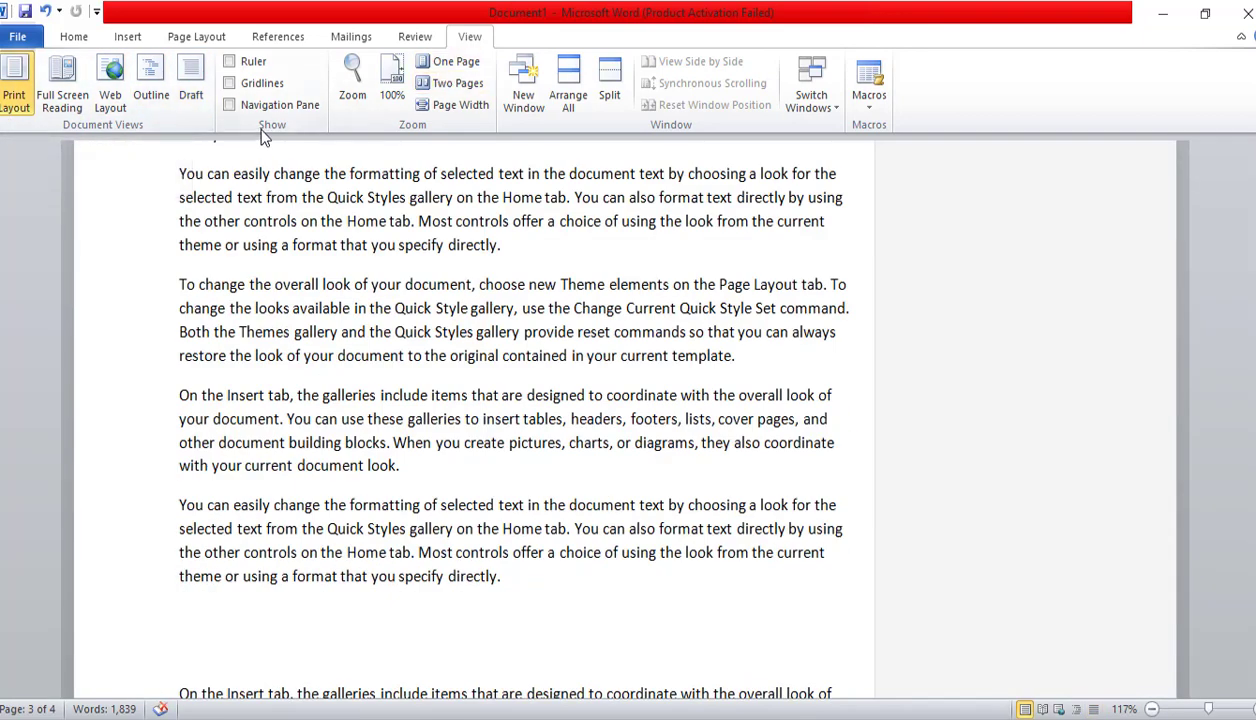
left_click(241, 70)
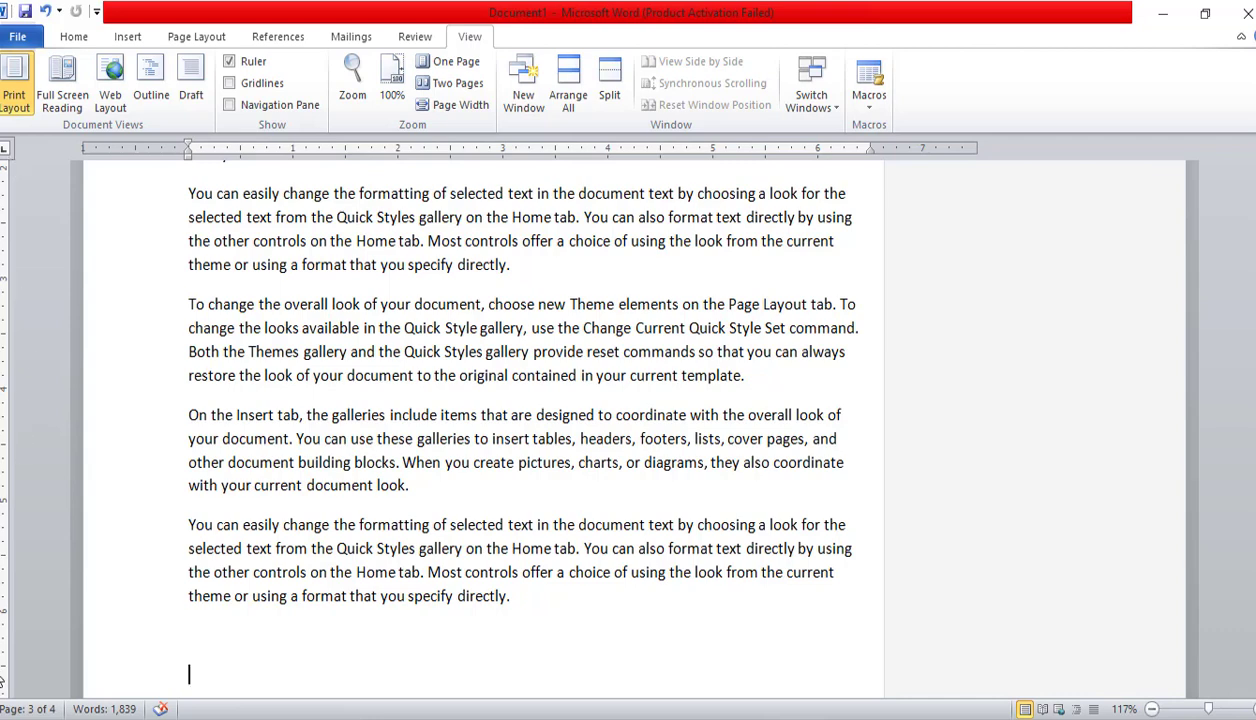
left_click_drag(512, 266, 165, 217)
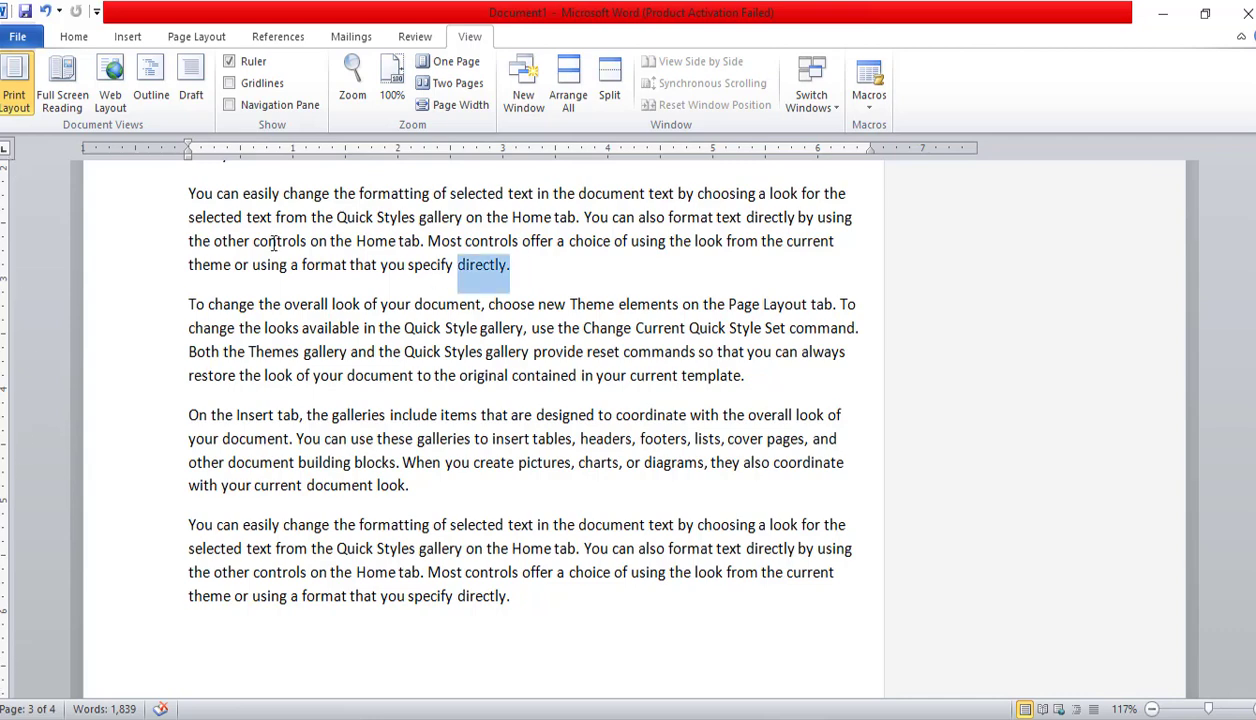
triple_click(190, 166)
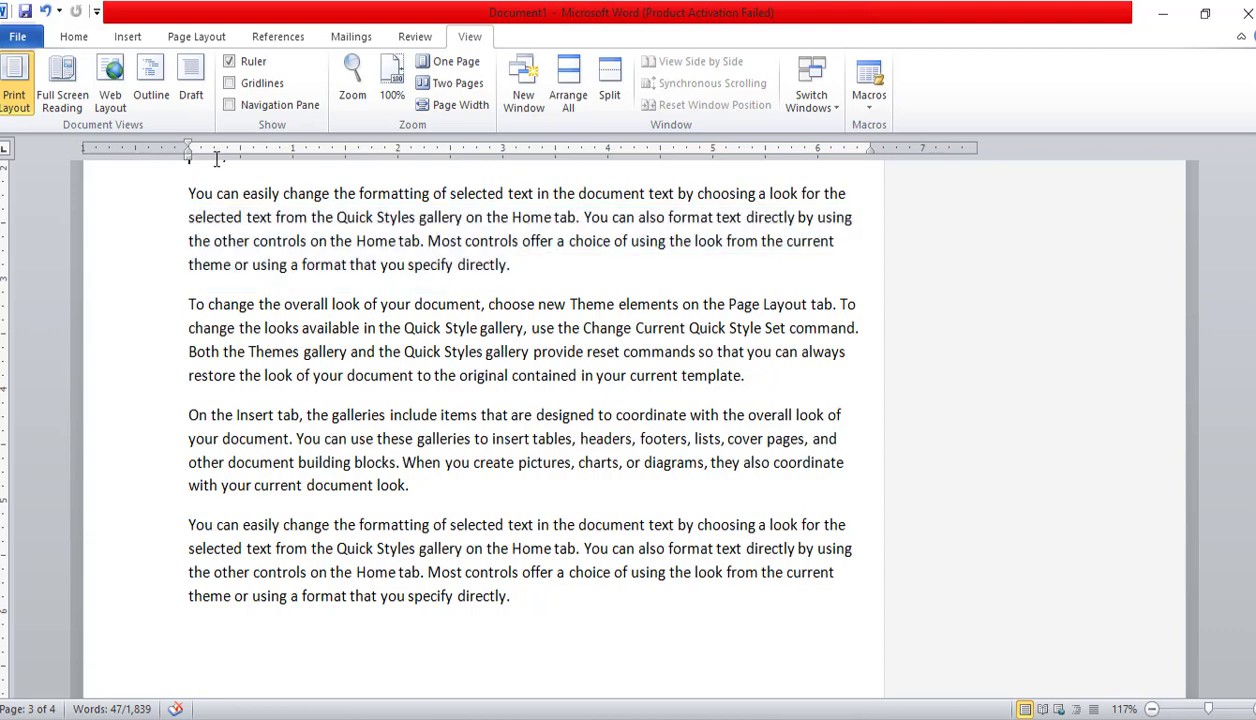
left_click(189, 257)
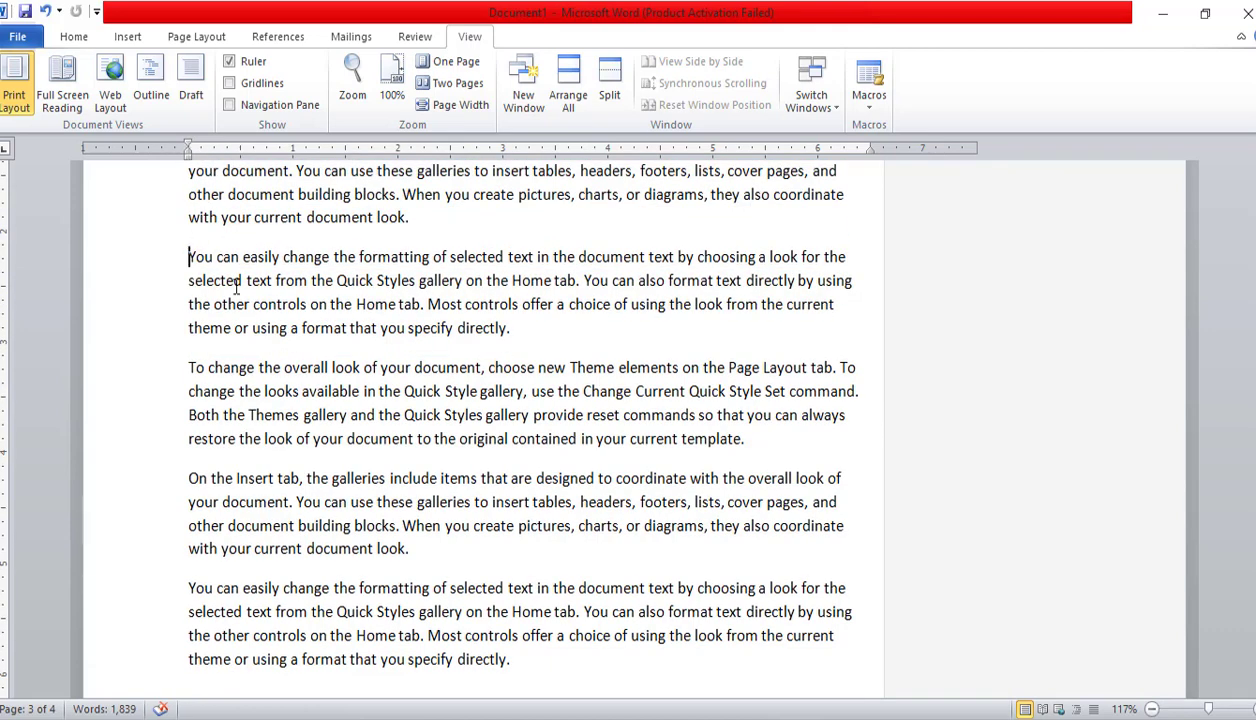
double_click(294, 328)
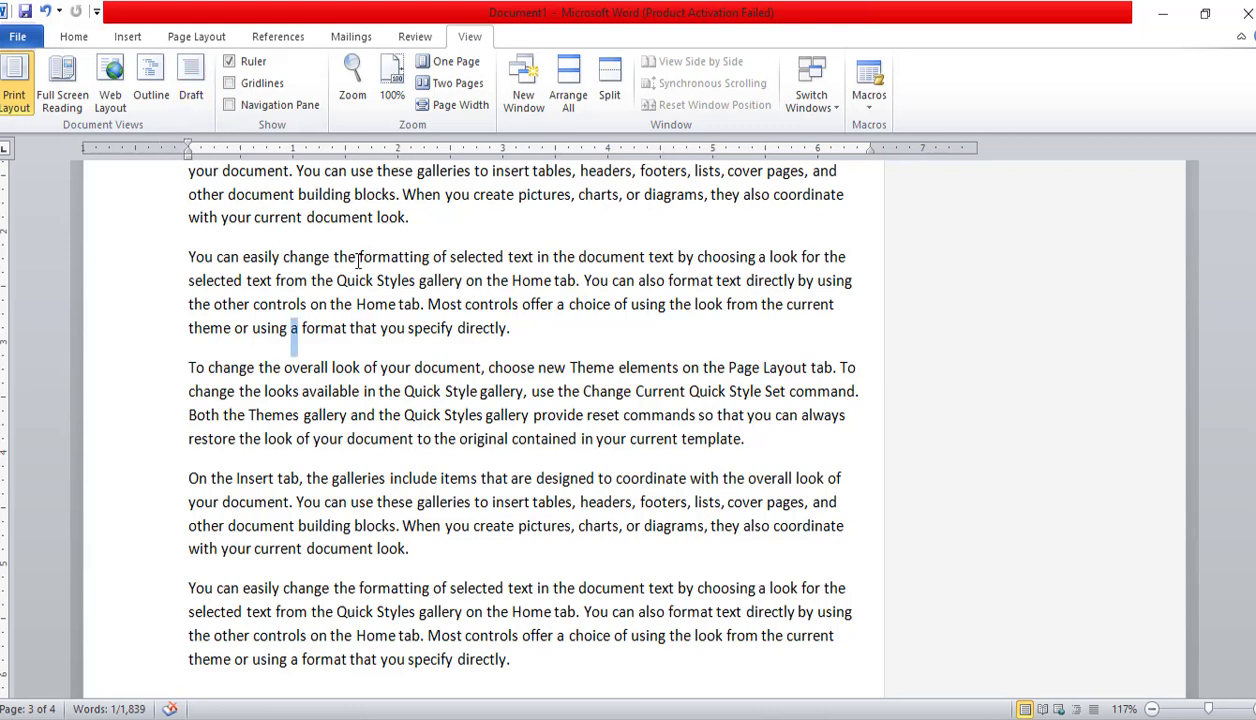
- Turn on gridlines, scroll through the pages, then hide the gridlines again
left_click(262, 88)
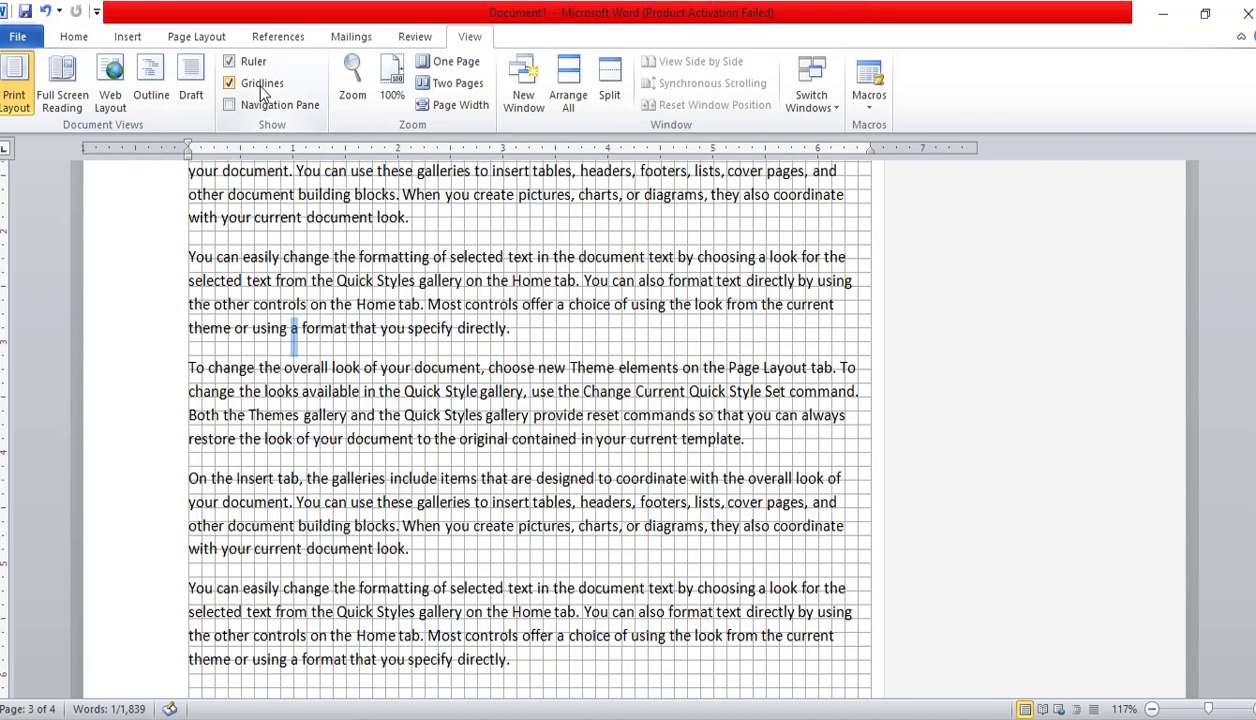
scroll(340, 305, "down", 4)
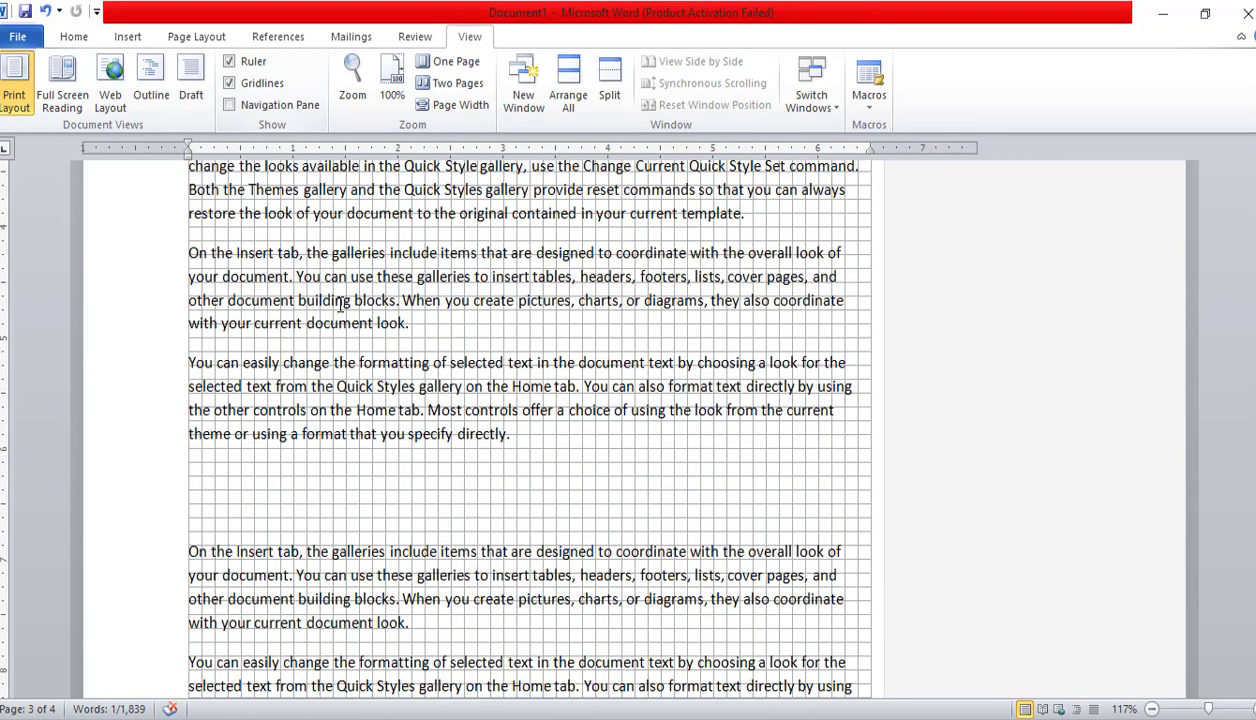
scroll(302, 365, "down", 3)
scroll(338, 424, "down", 3)
scroll(345, 428, "up", 5)
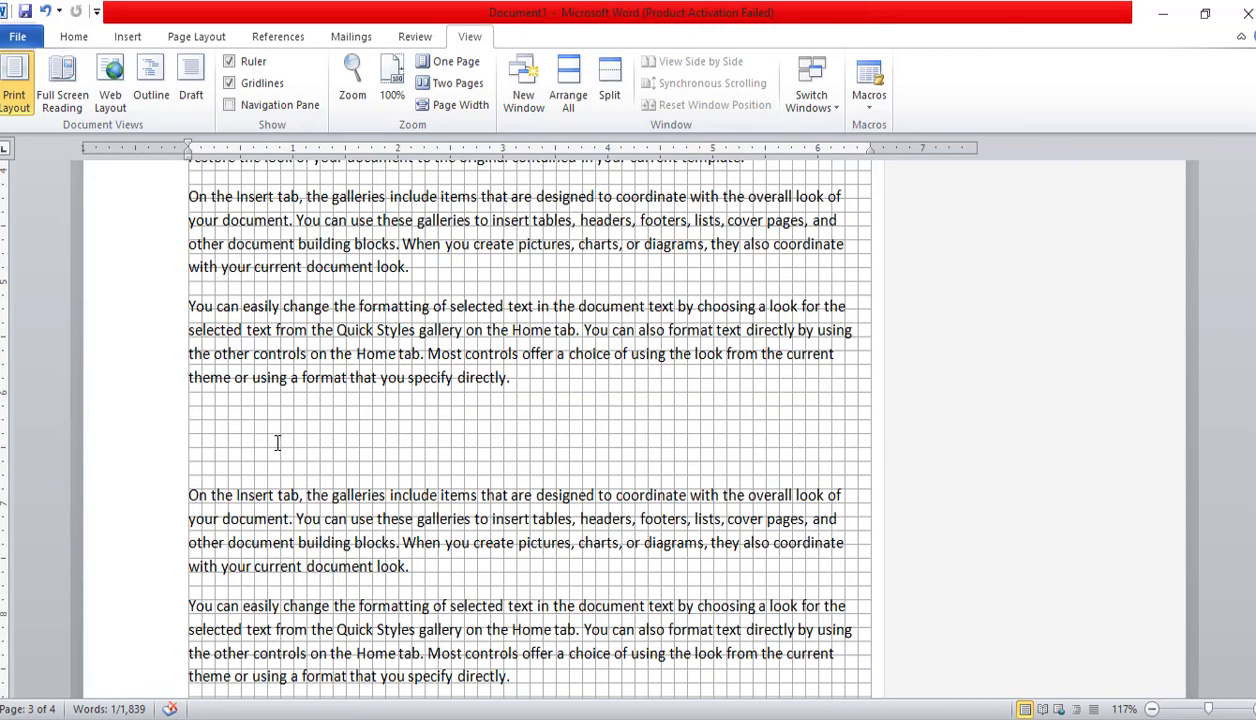
left_click(232, 83)
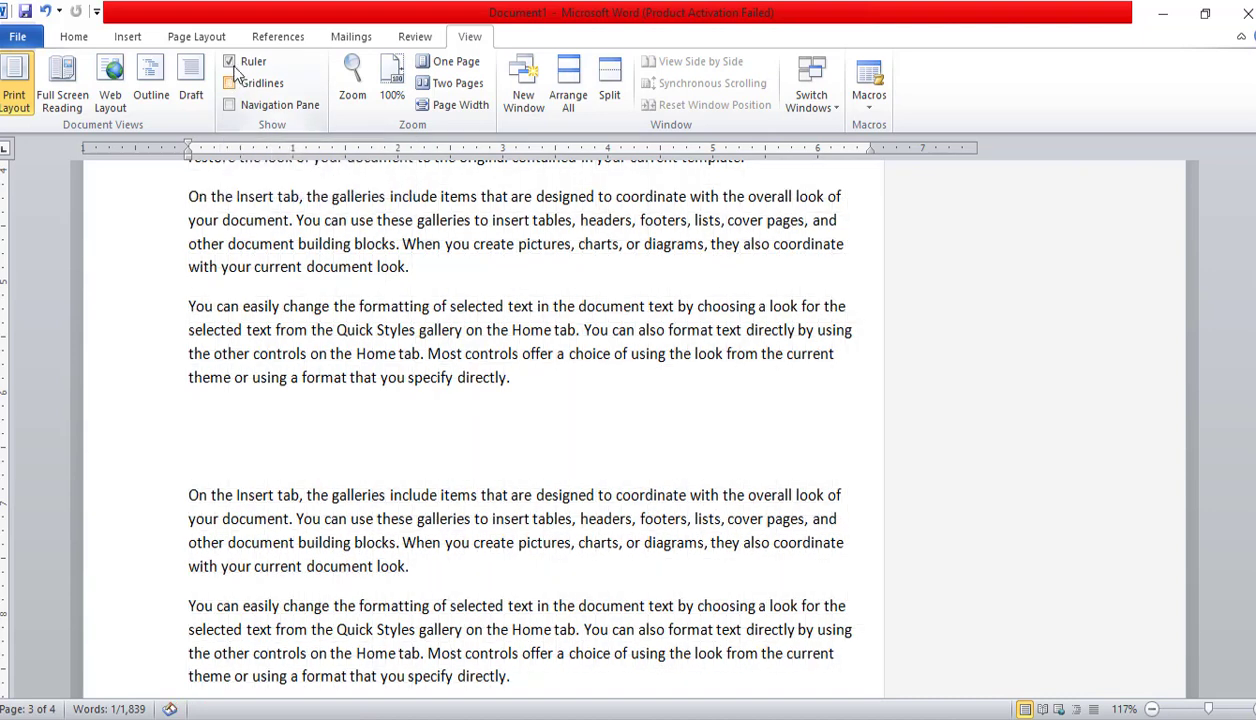
- Open the navigation pane and select the 'On the Insert tab' paragraph
left_click(232, 104)
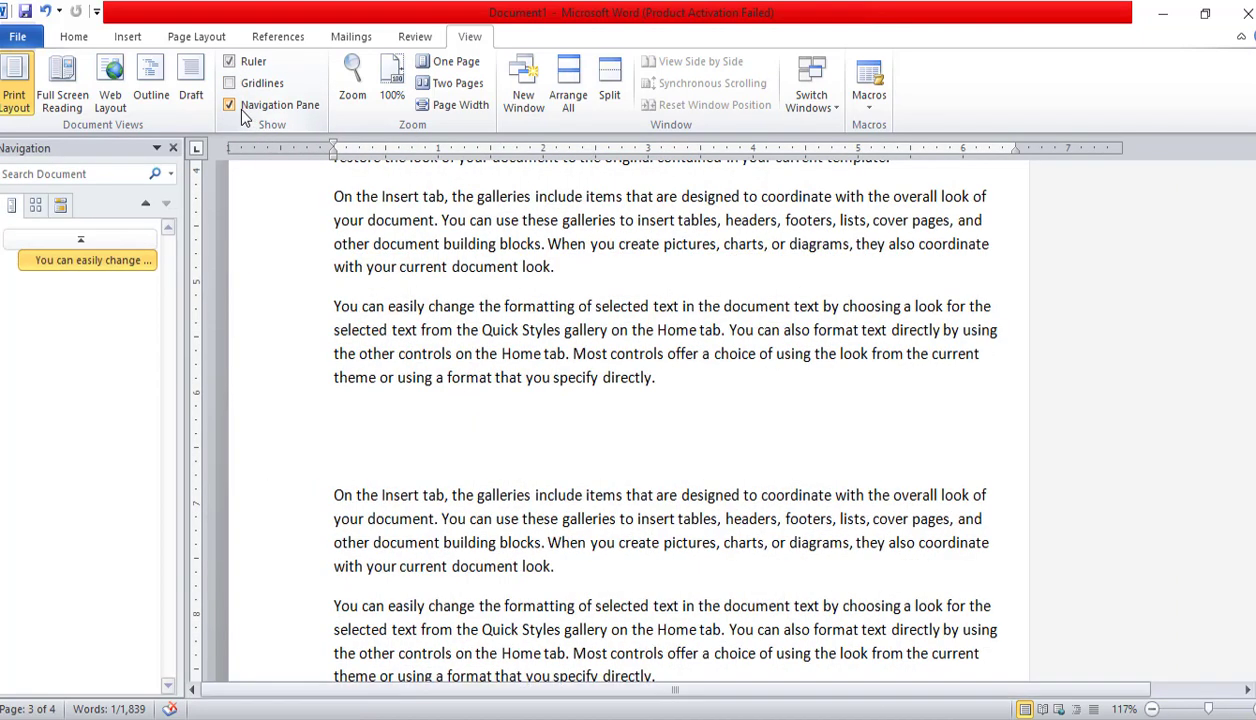
scroll(430, 316, "up", 2)
scroll(430, 316, "up", 3)
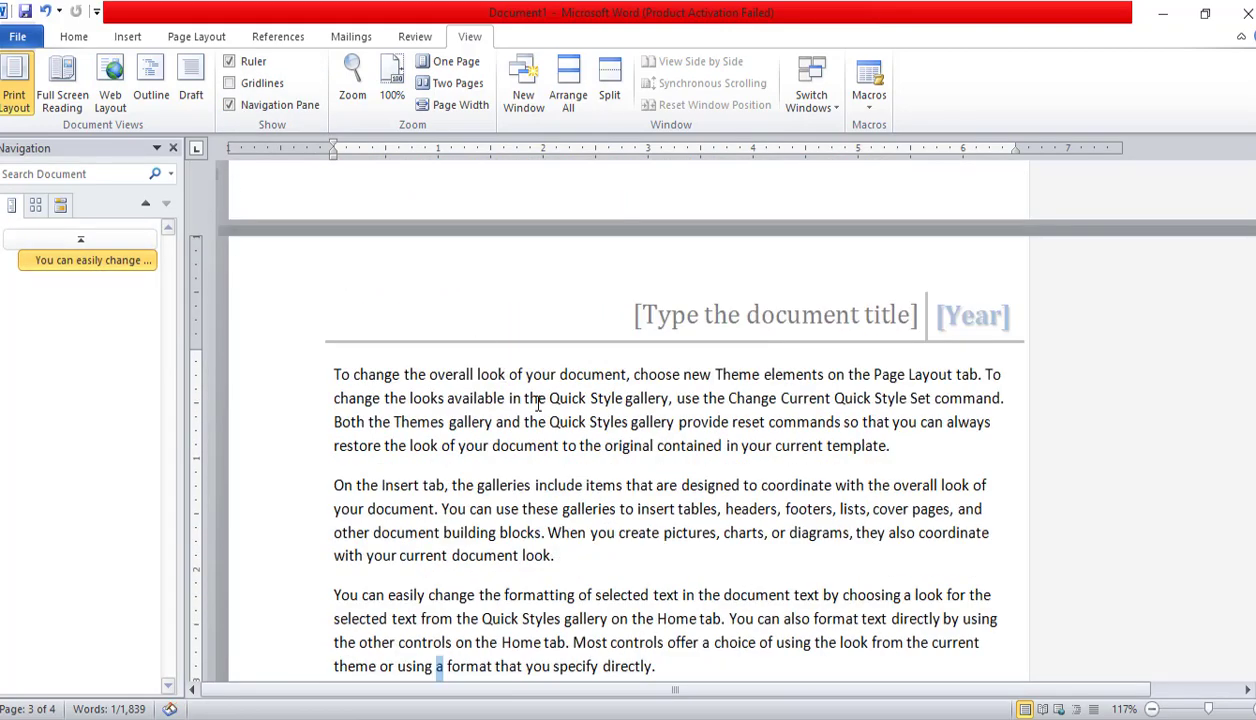
scroll(553, 328, "up", 5)
scroll(490, 360, "up", 5)
scroll(485, 372, "up", 4)
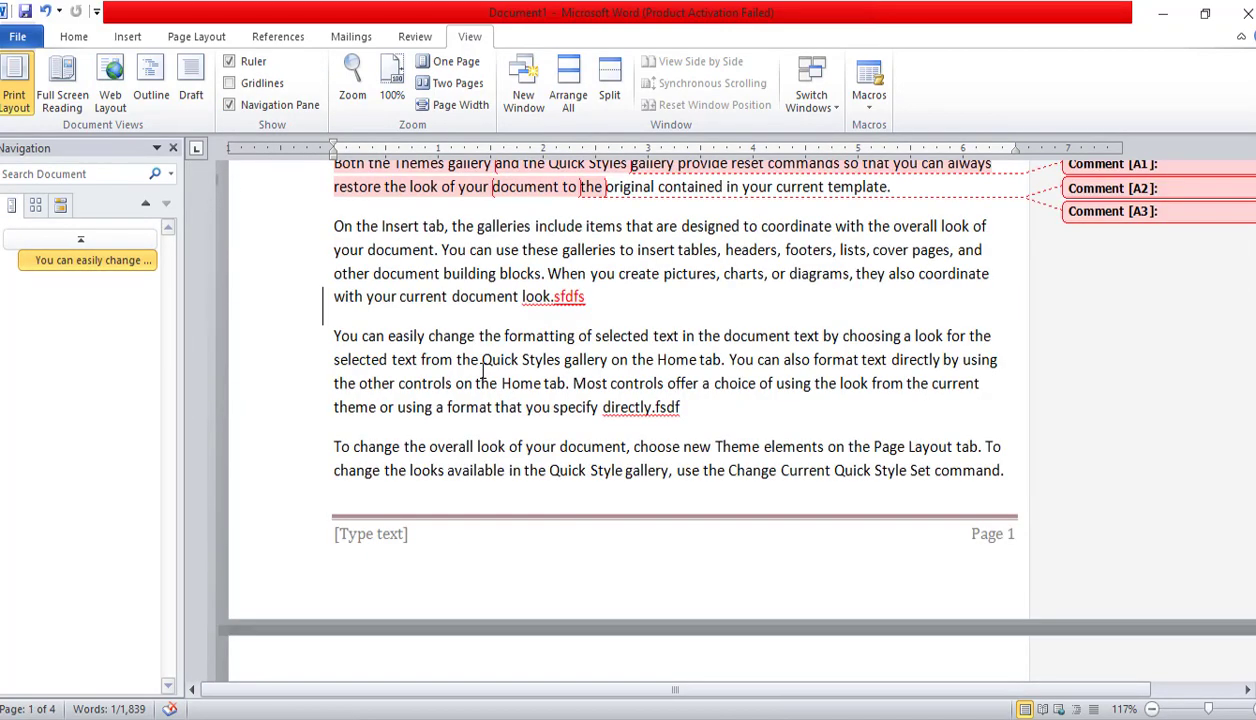
left_click_drag(598, 297, 308, 238)
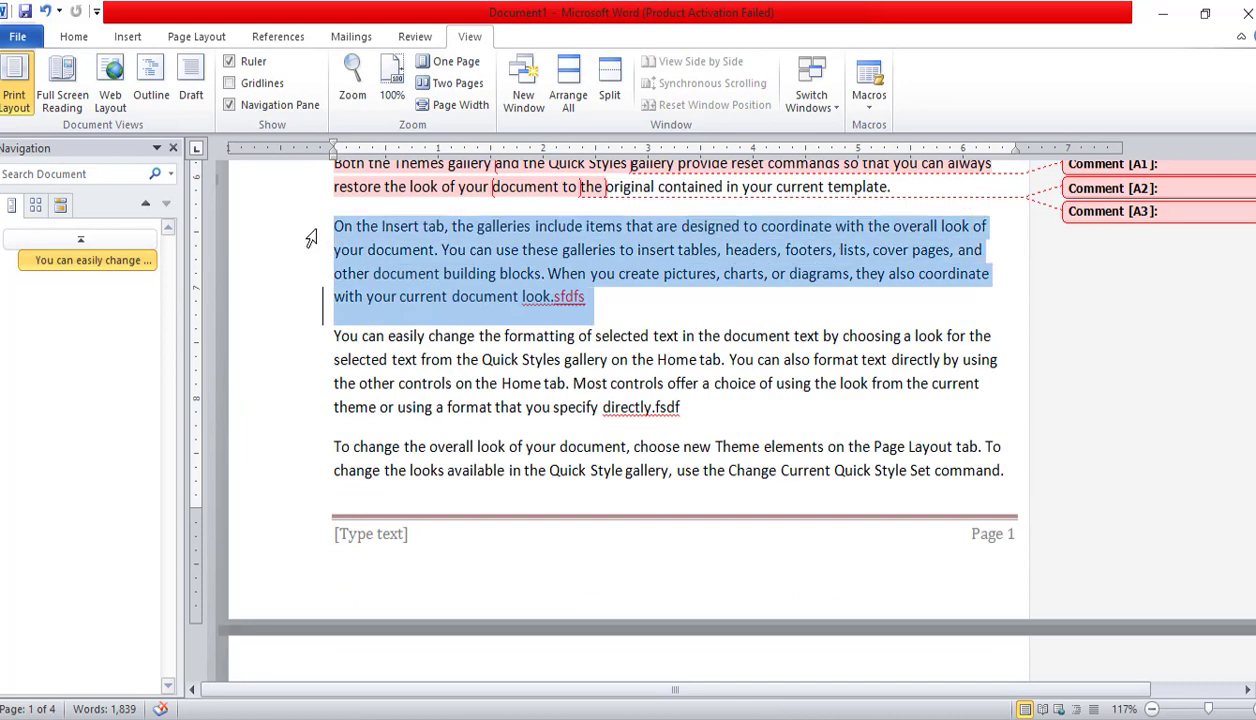
- Show the Home formatting commands, deselect the paragraph, and close the navigation pane
left_click(74, 40)
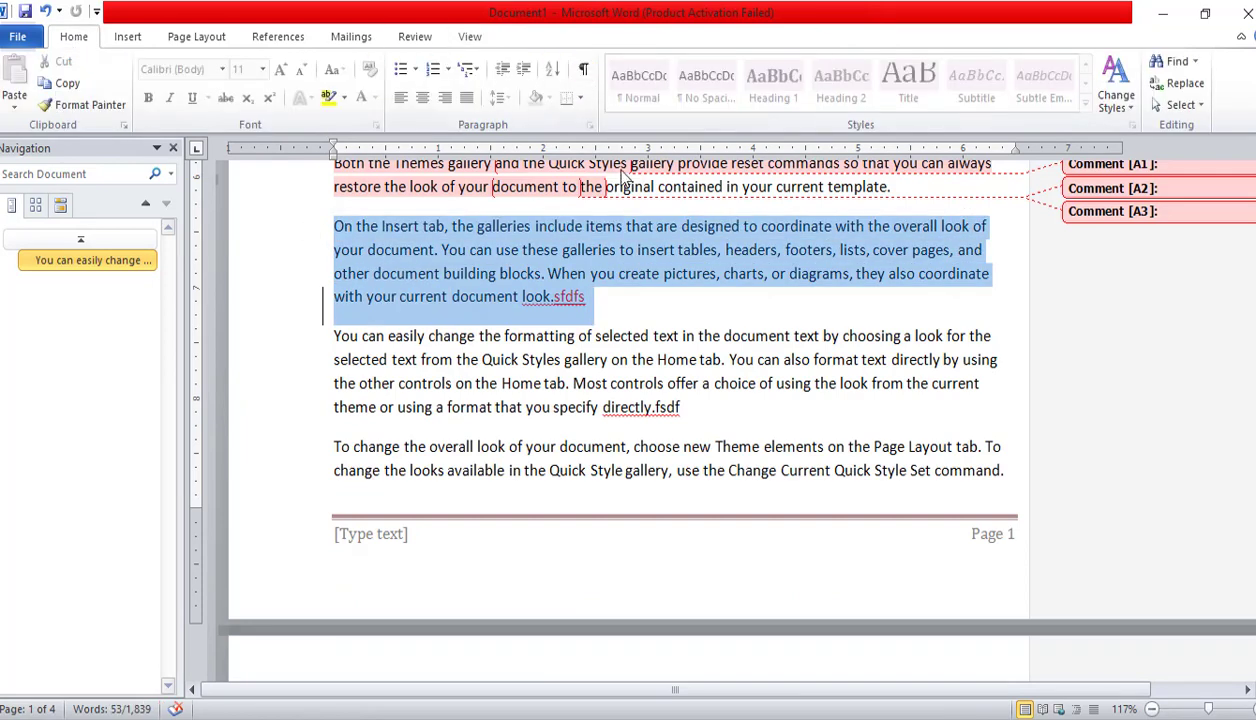
left_click(576, 327)
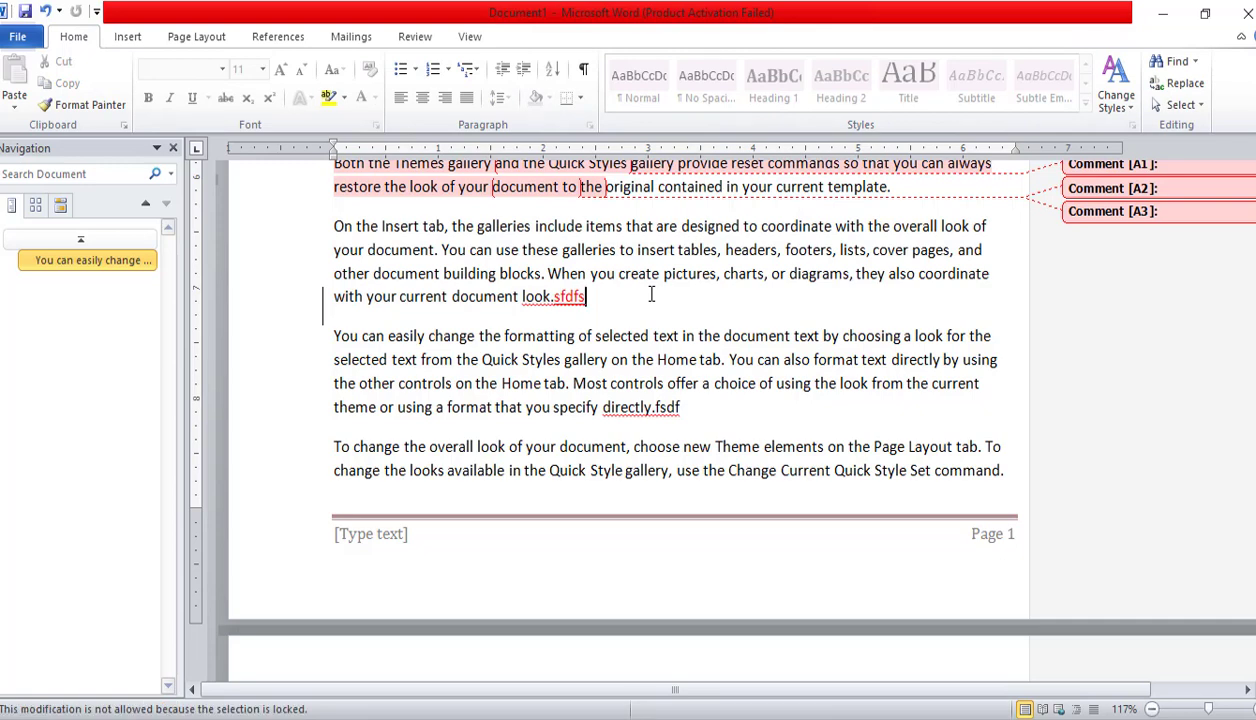
left_click(173, 147)
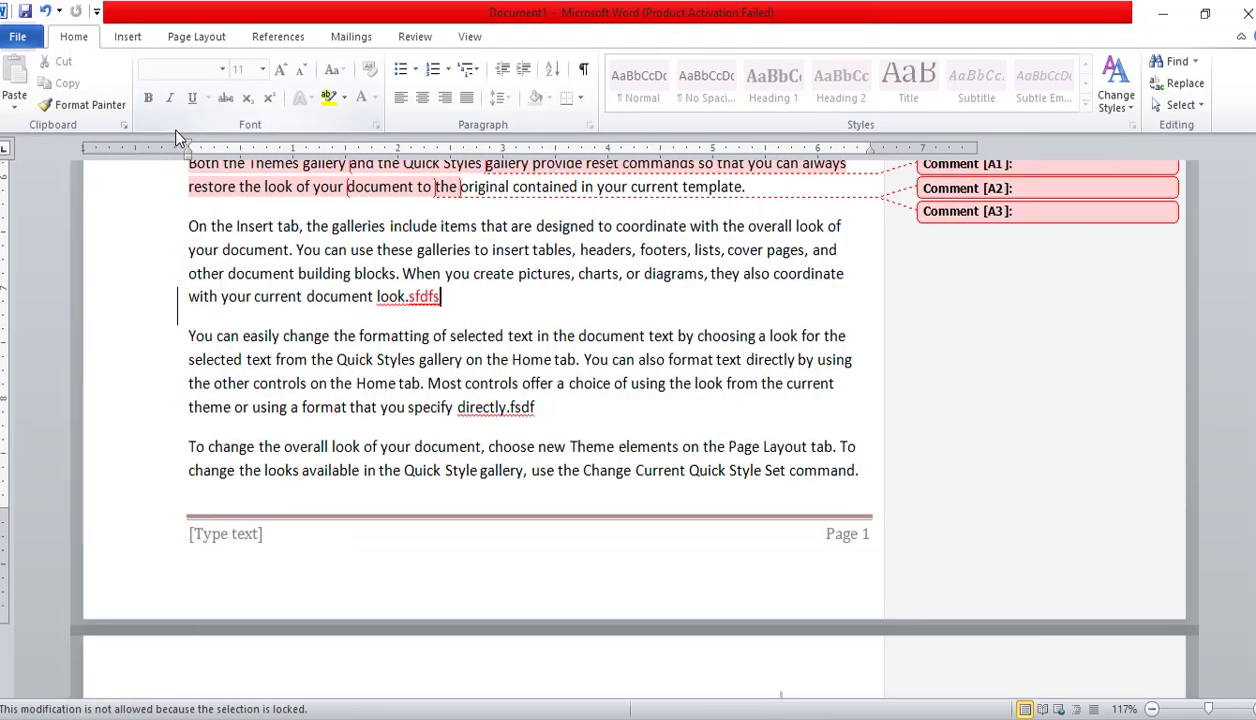
- Switch to Document2 and add blank lines after the first paragraph
key("ctrl+v")
scroll(557, 368, "up", 5)
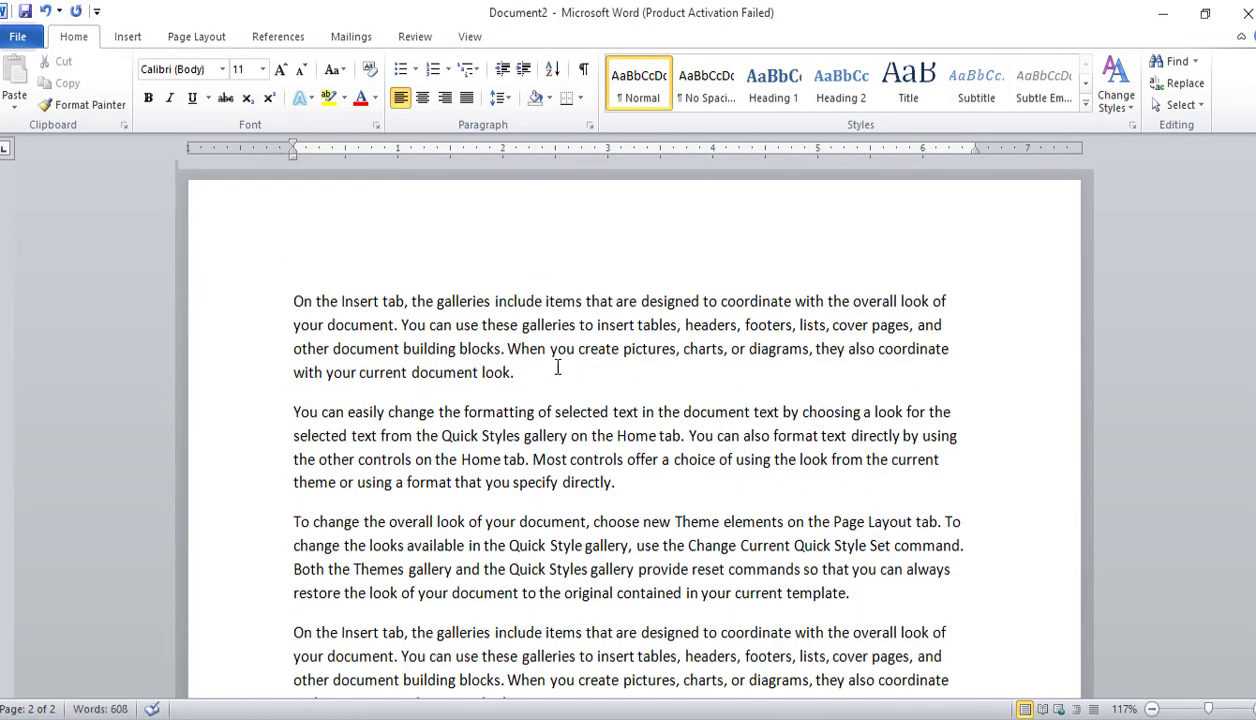
left_click(557, 368)
key("Return")
key("Return")
key("Return")
key("Return")
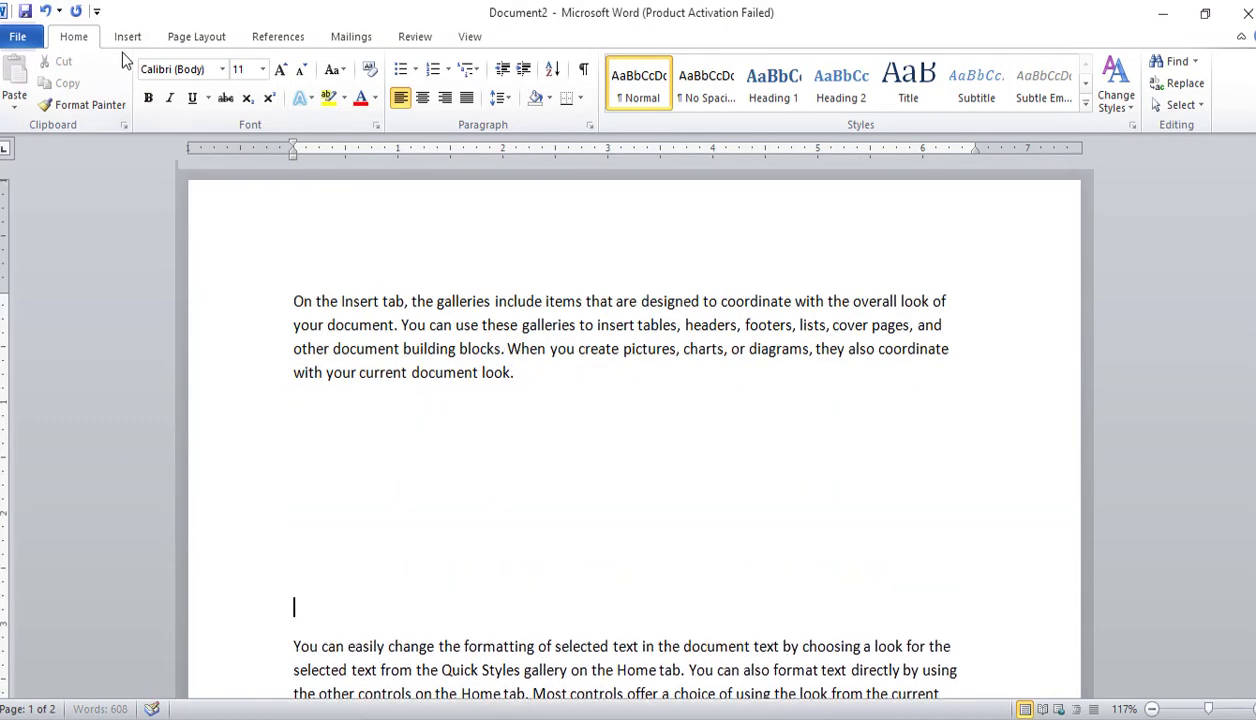
- Draw a Can (cylinder) shape below the paragraph and make it solid black
left_click(127, 36)
left_click(267, 80)
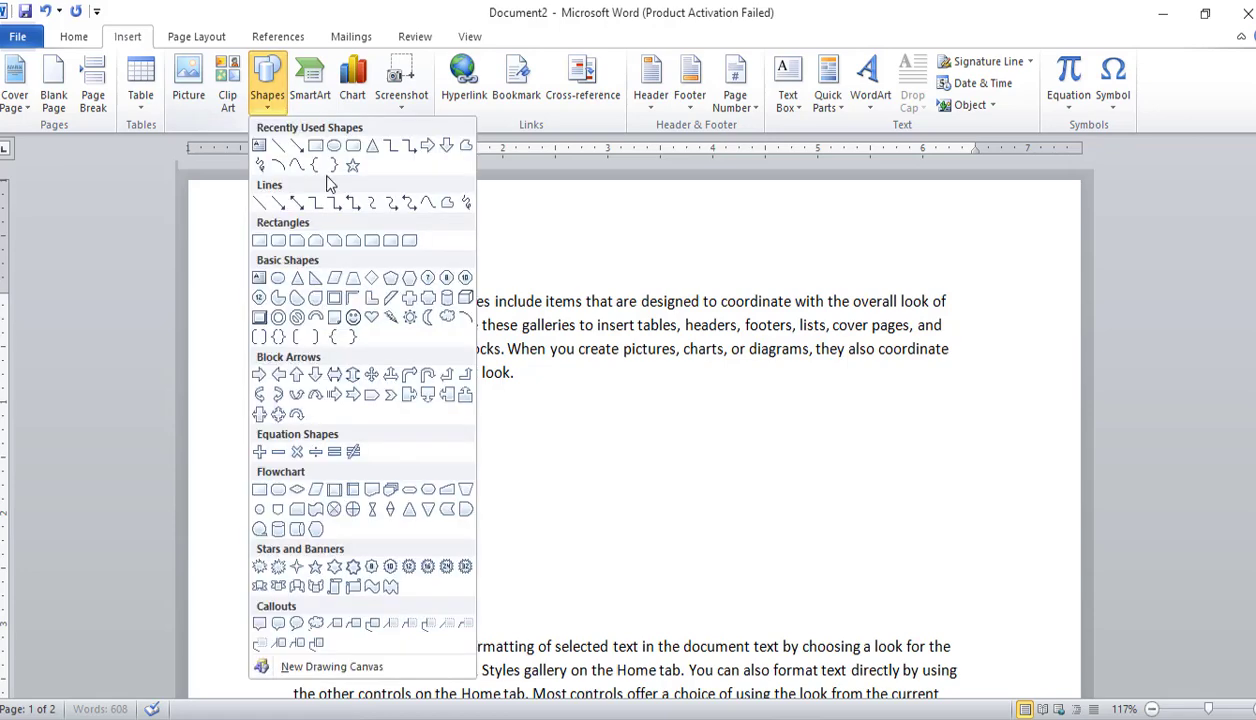
left_click(447, 297)
left_click_drag(537, 385, 626, 540)
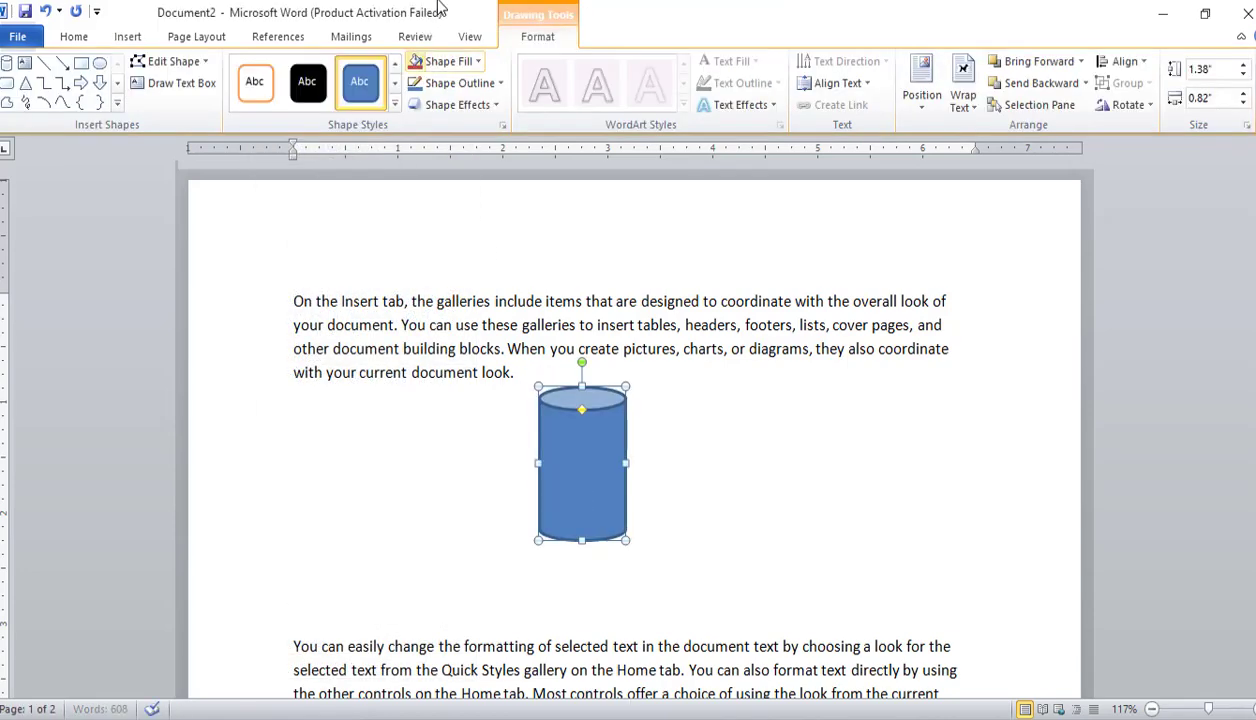
left_click(310, 98)
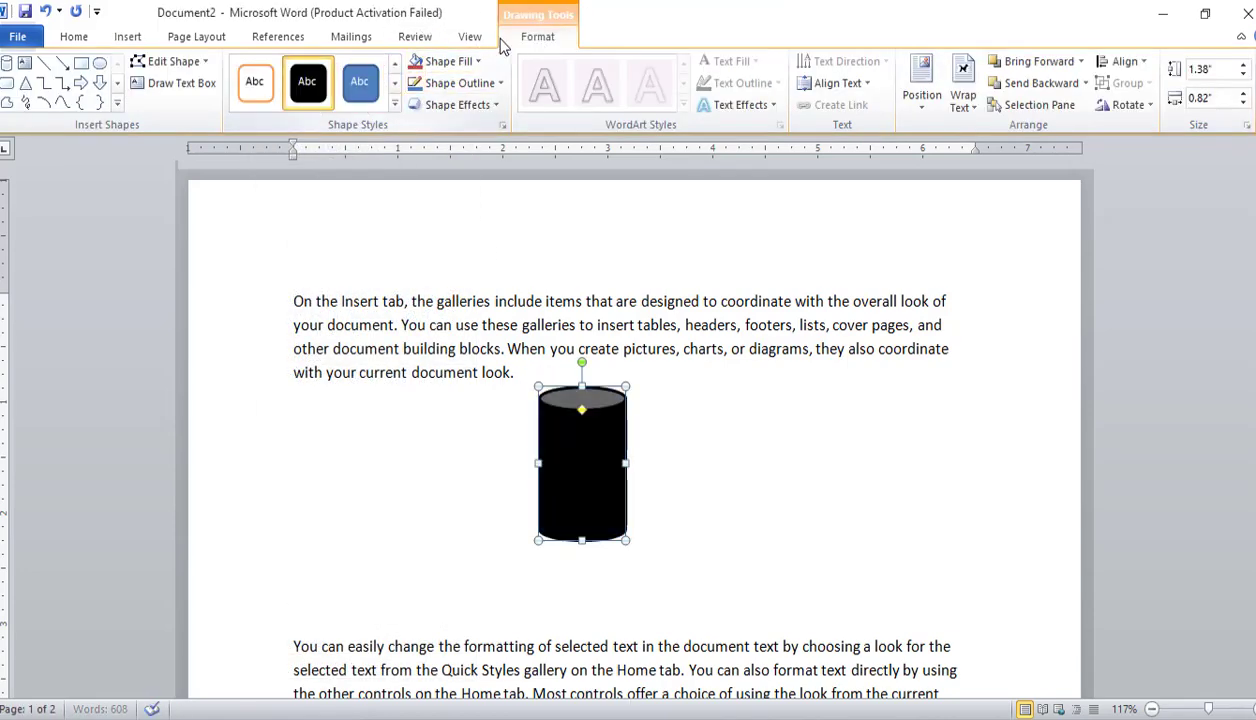
- Toggle the navigation pane open and closed, deselect the cylinder, and adjust the zoom
left_click(472, 38)
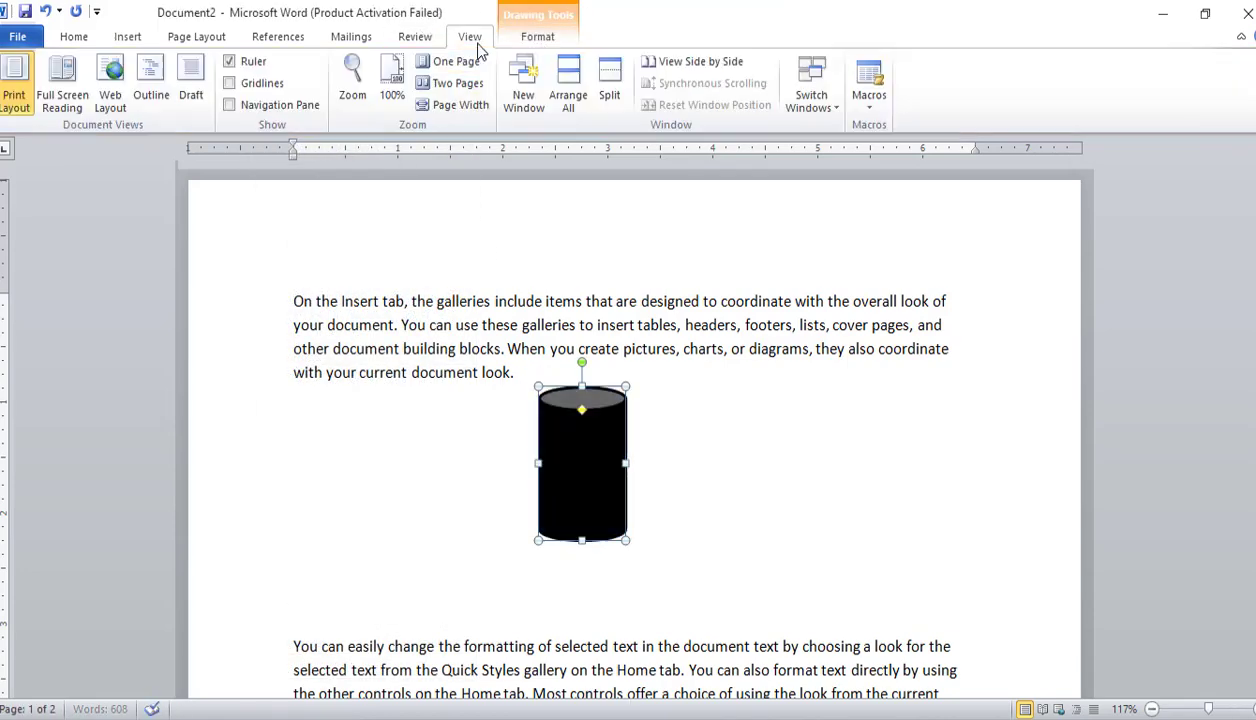
left_click(268, 106)
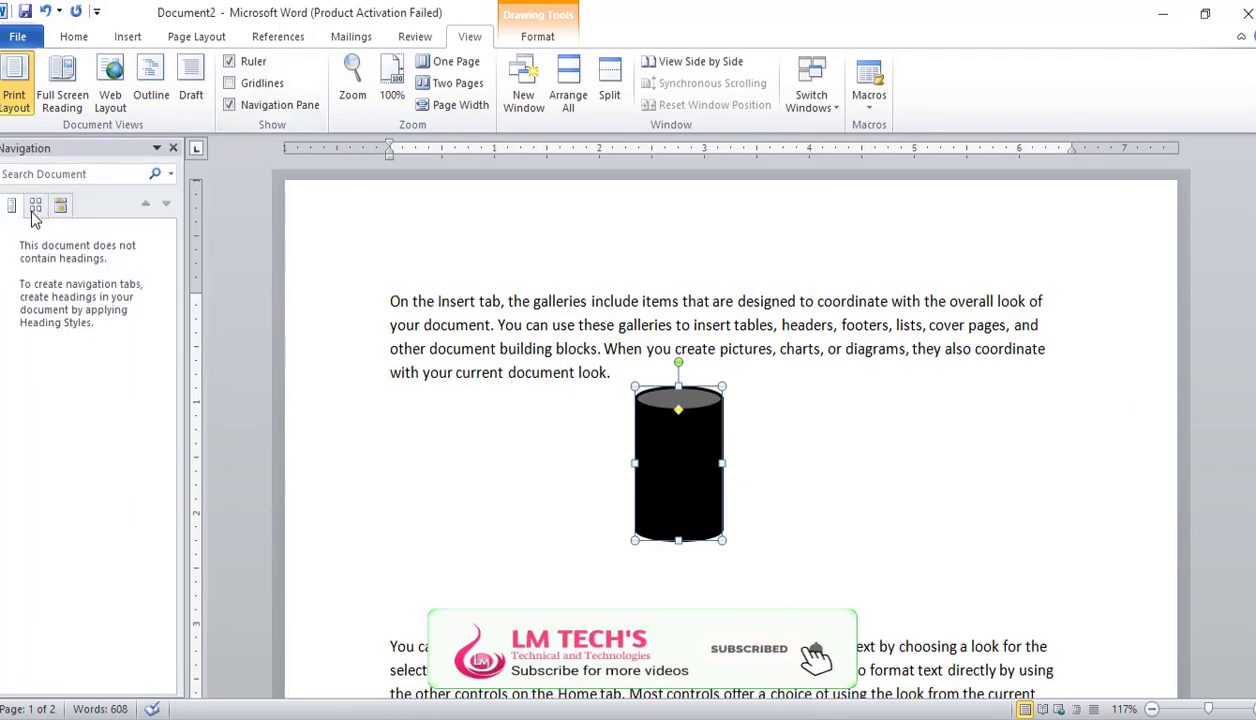
left_click(268, 106)
left_click(268, 106)
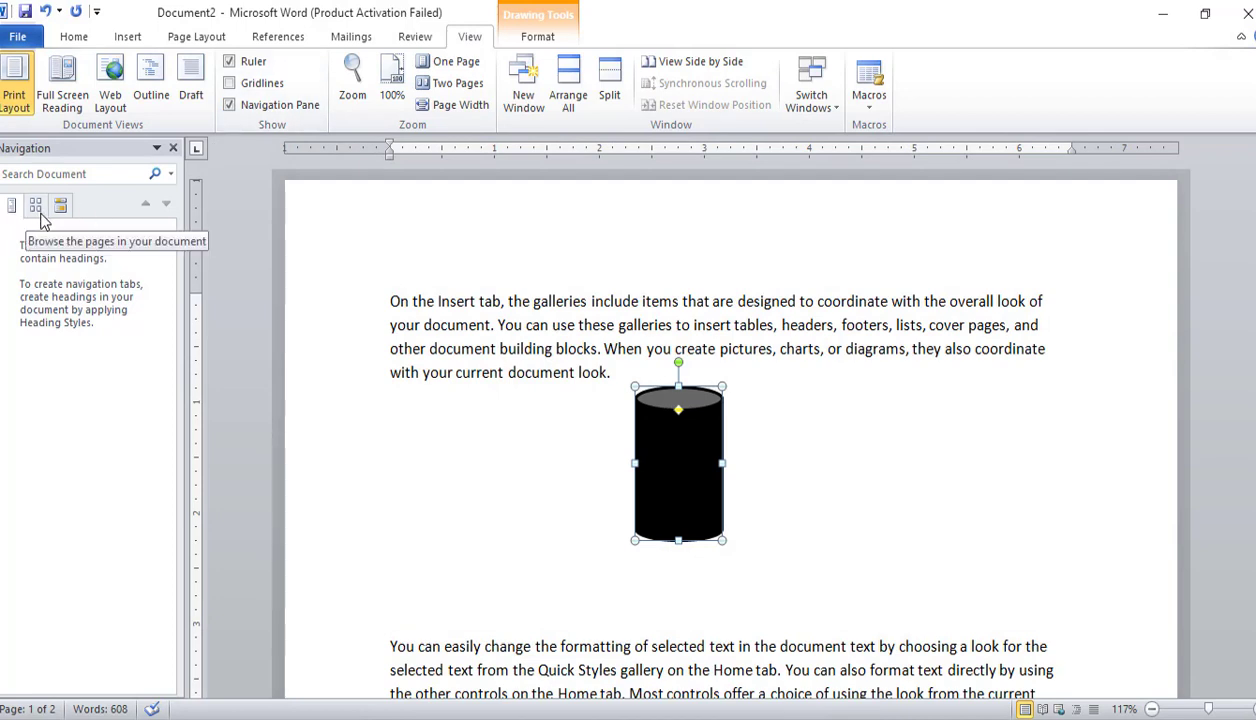
left_click(512, 444)
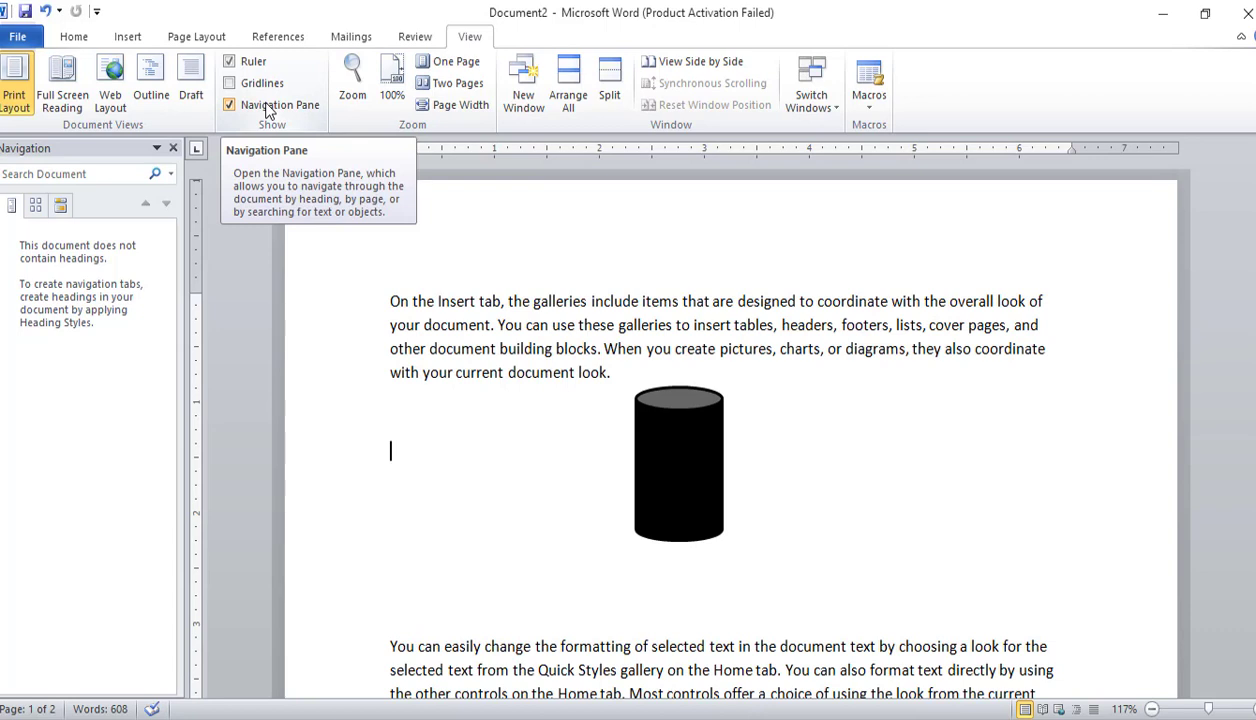
left_click(172, 150)
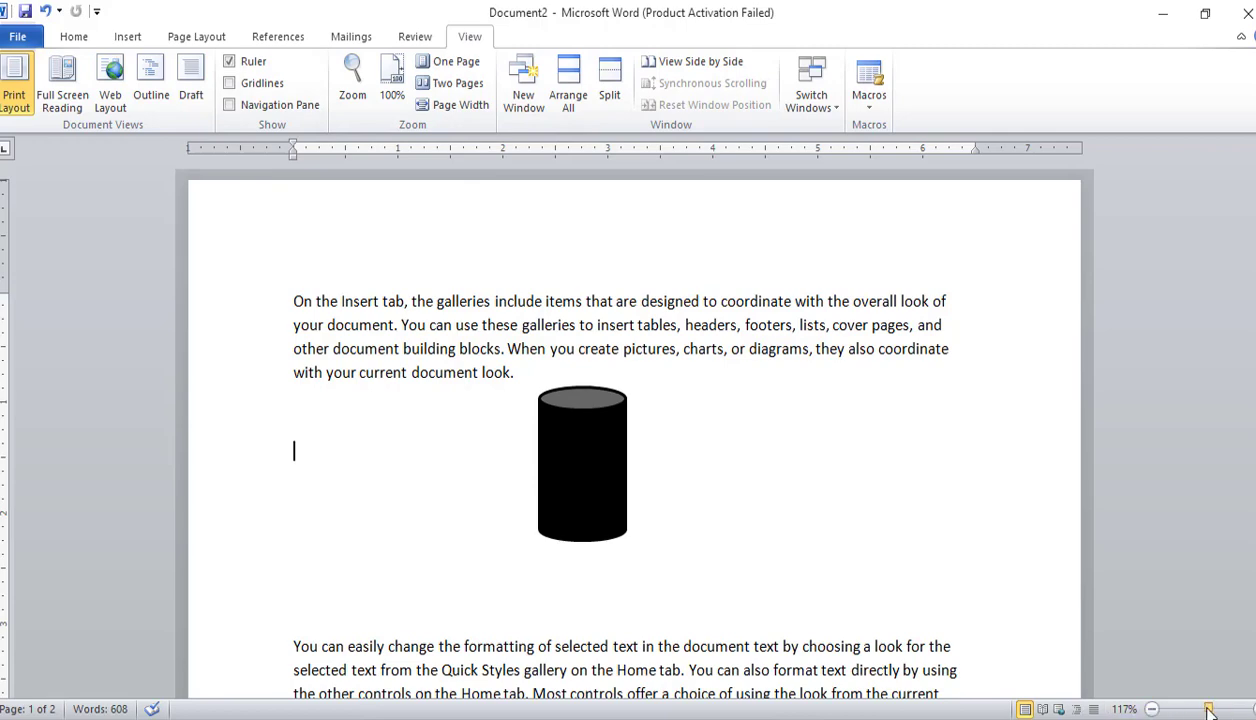
mouse_move(1208, 710)
left_mouse_down()
mouse_move(1225, 712)
mouse_move(1183, 712)
left_mouse_up()
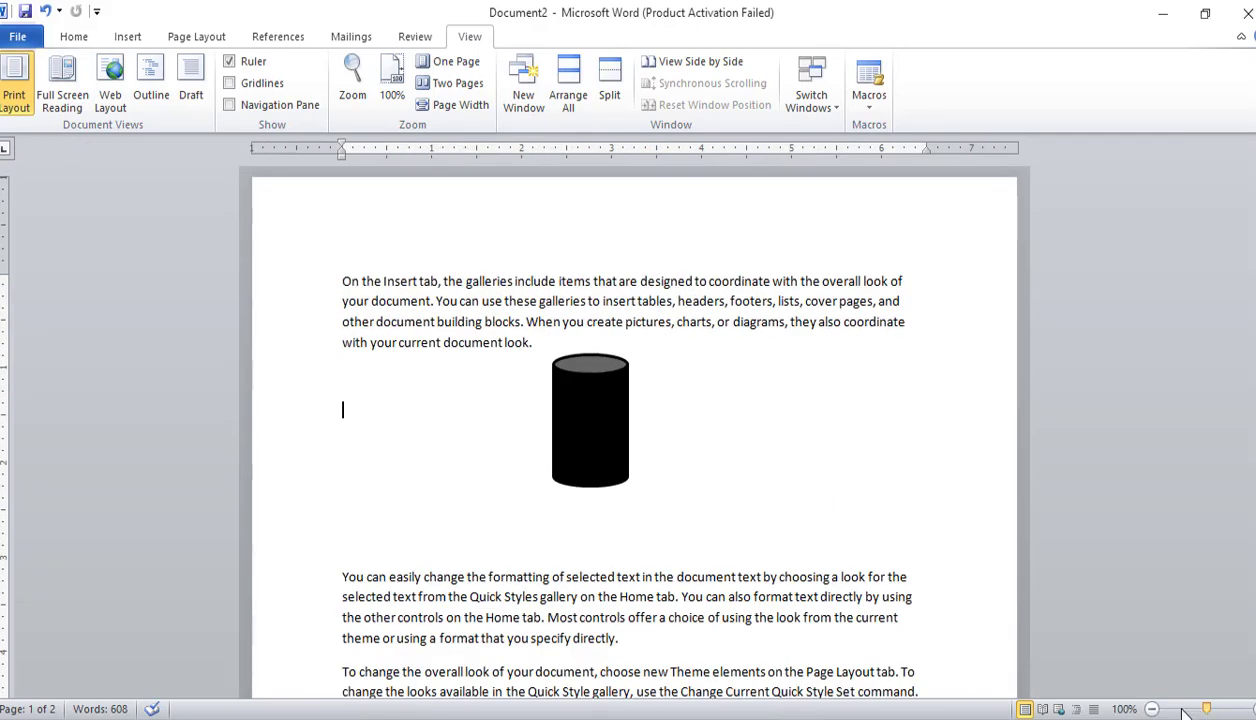
- Set the zoom to Page width (154%) in the Zoom dialog
left_click(357, 76)
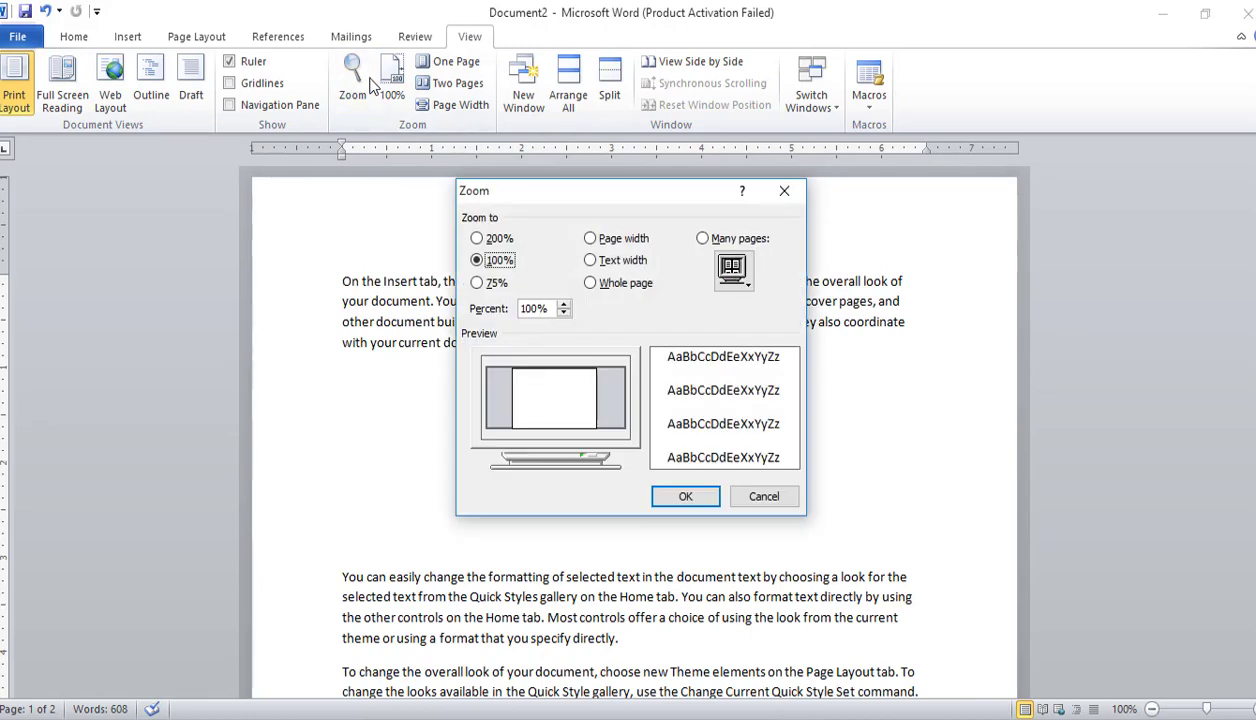
left_click(492, 240)
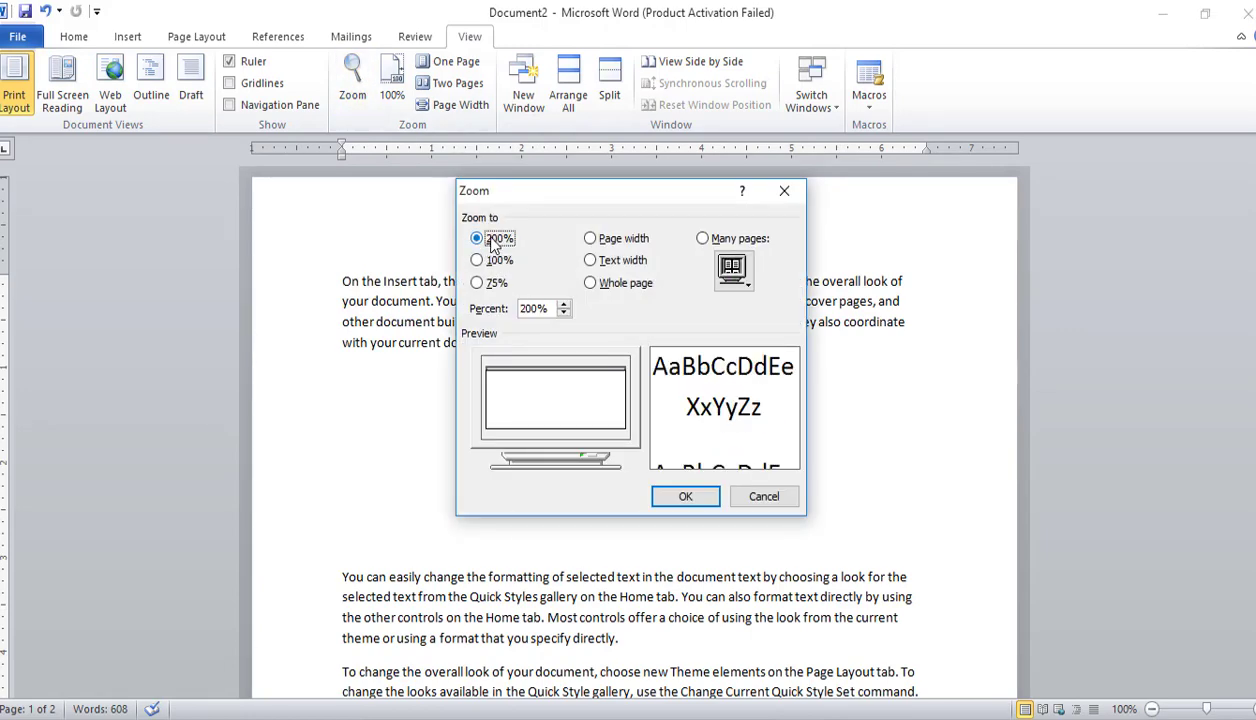
left_click(590, 262)
left_click(590, 238)
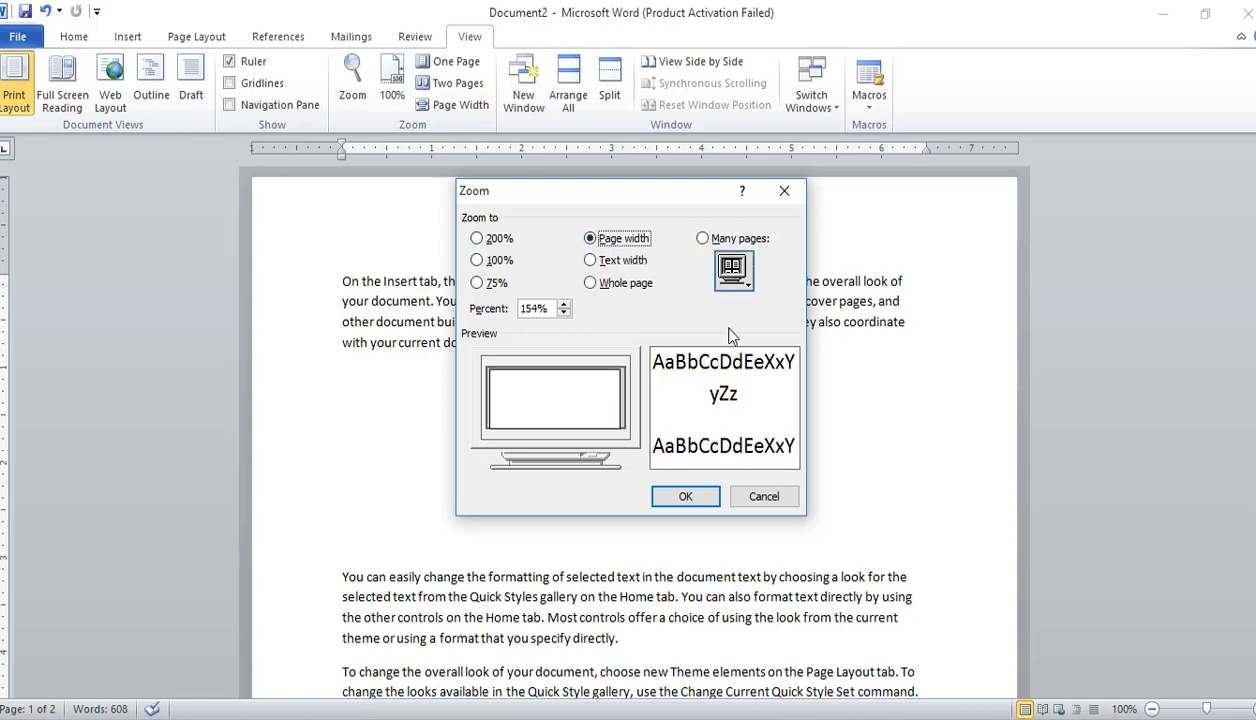
left_click(688, 507)
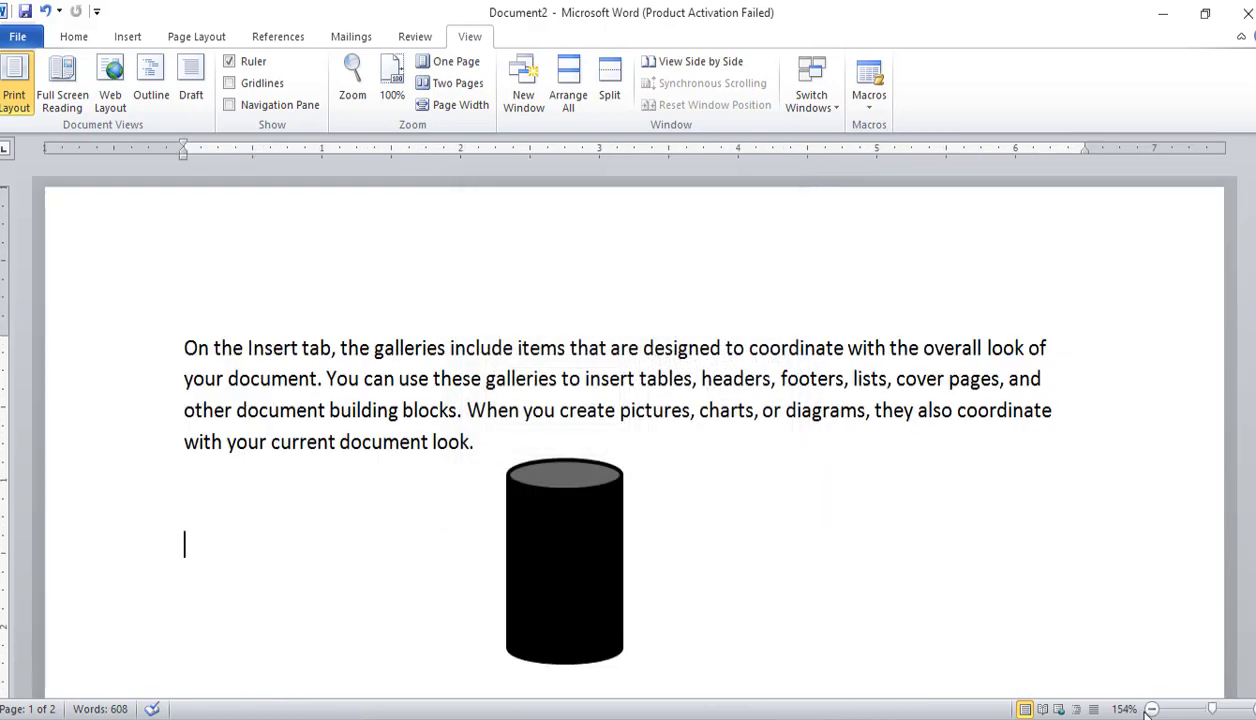
left_click(398, 92)
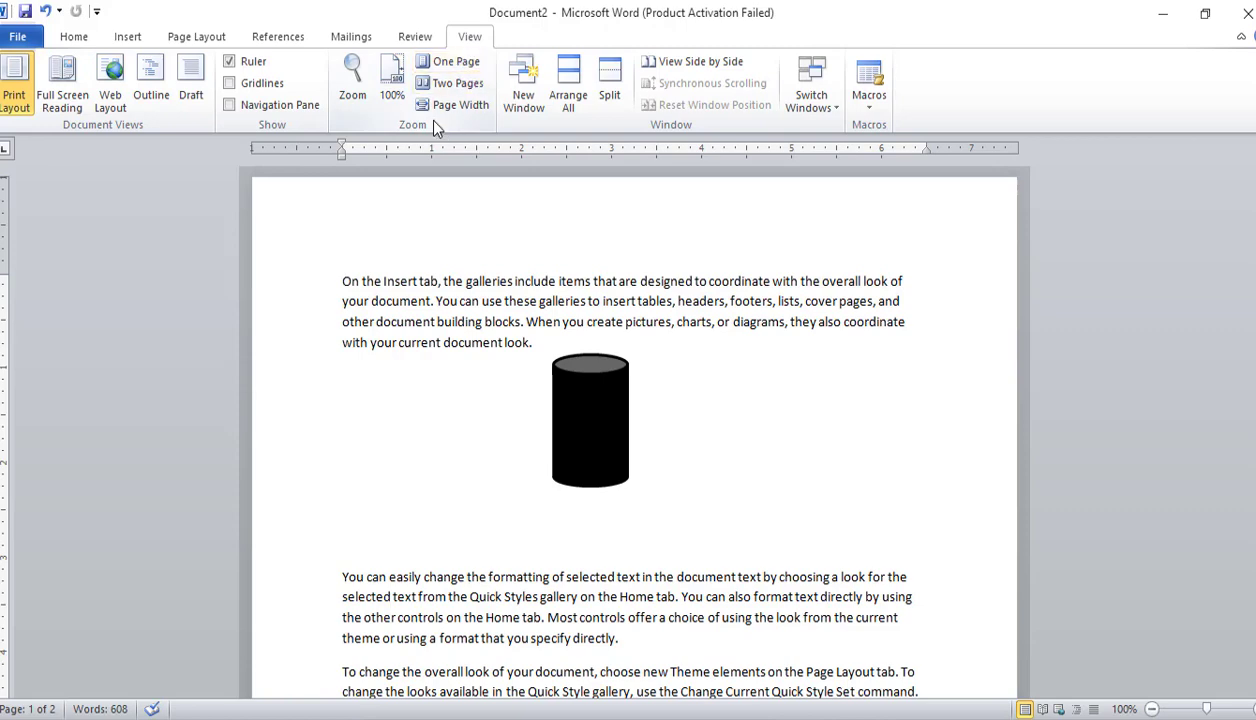
left_click(435, 64)
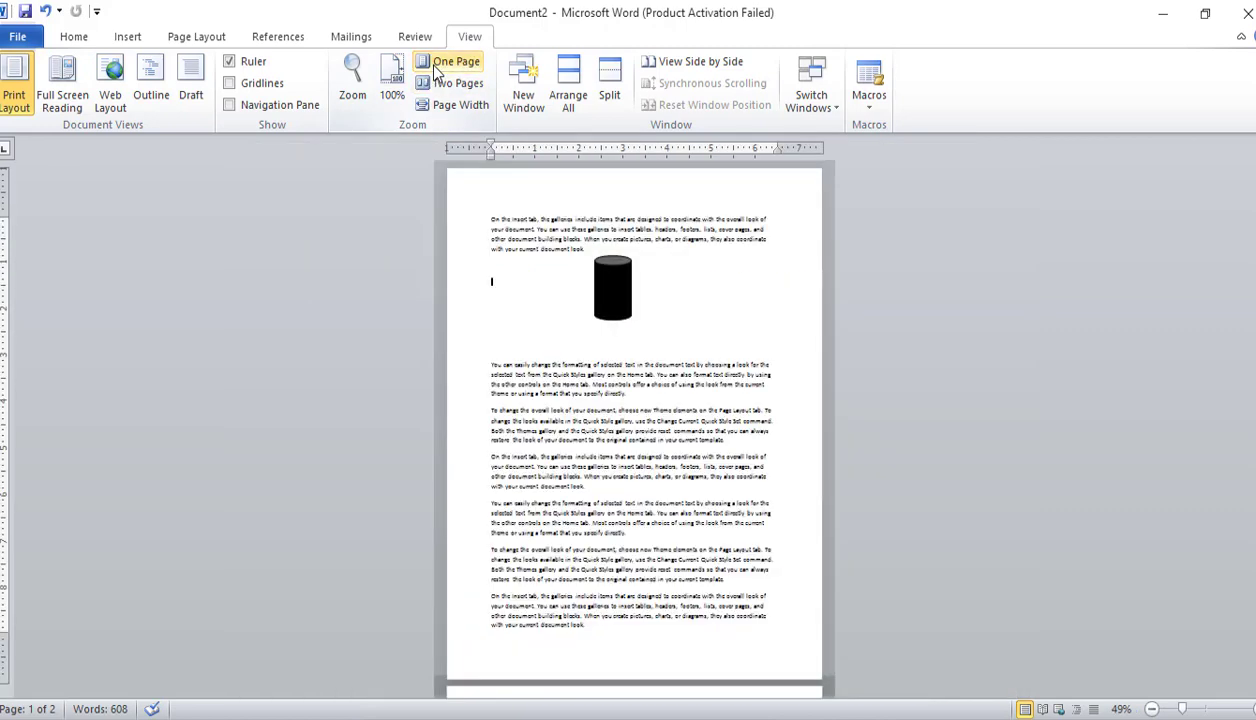
left_click(447, 90)
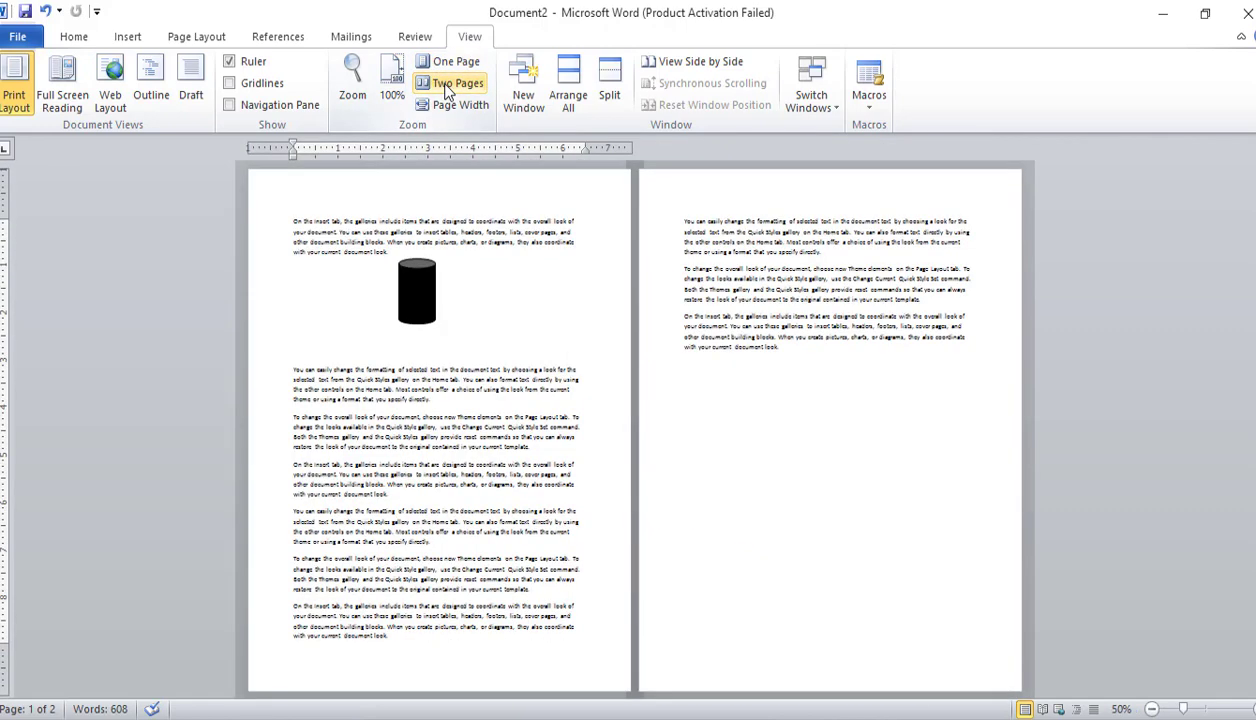
left_click(459, 108)
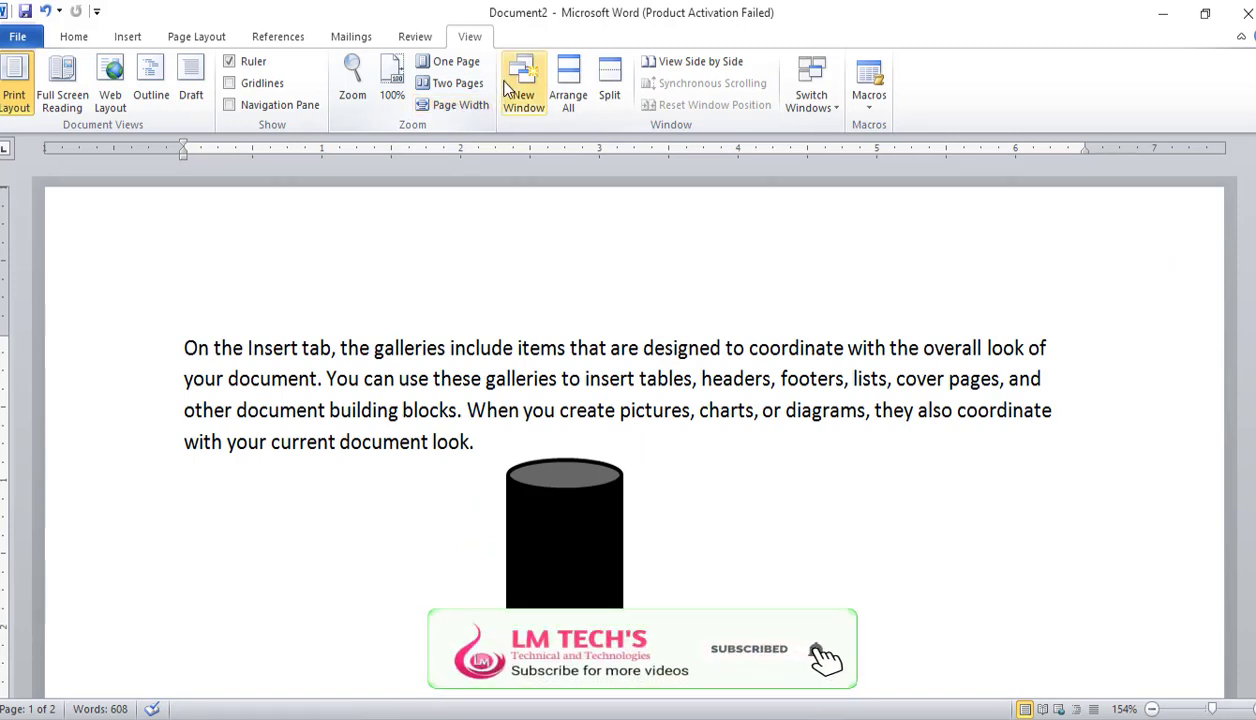
- Open a second window of Document2 and cycle between its windows
scroll(370, 385, "up", 5)
scroll(380, 392, "down", 6)
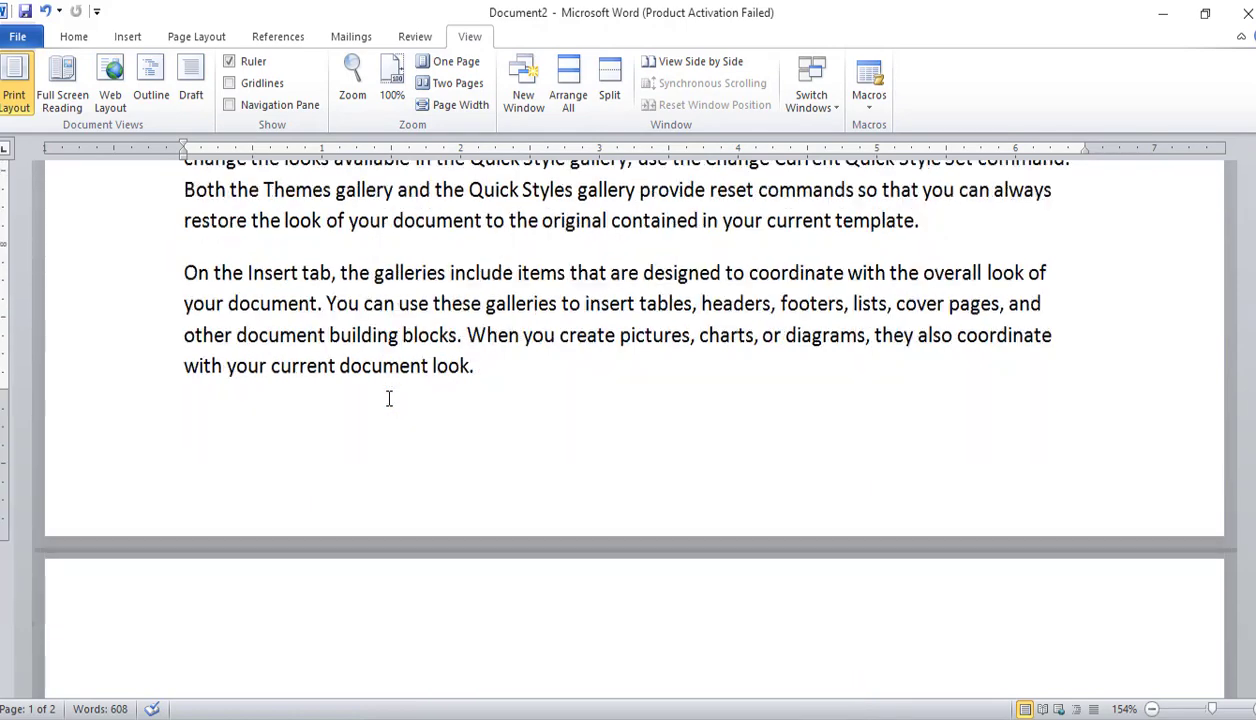
scroll(389, 398, "up", 2)
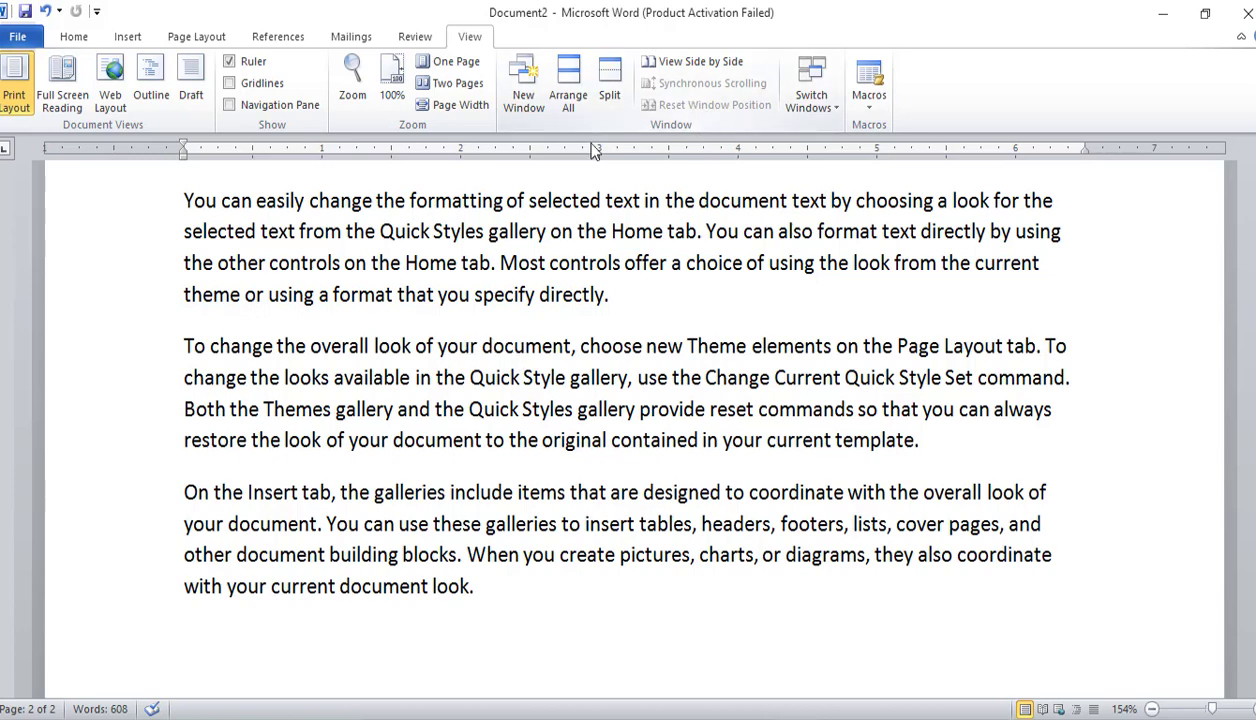
left_click(527, 102)
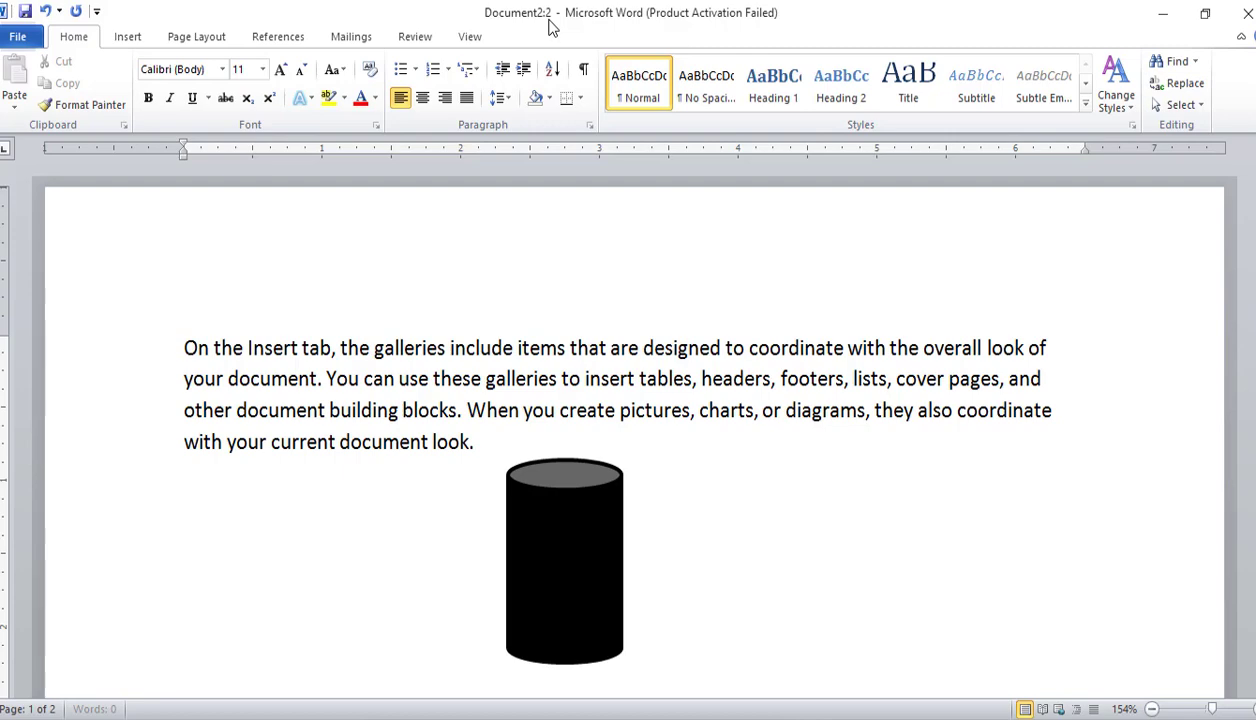
key("alt+Tab")
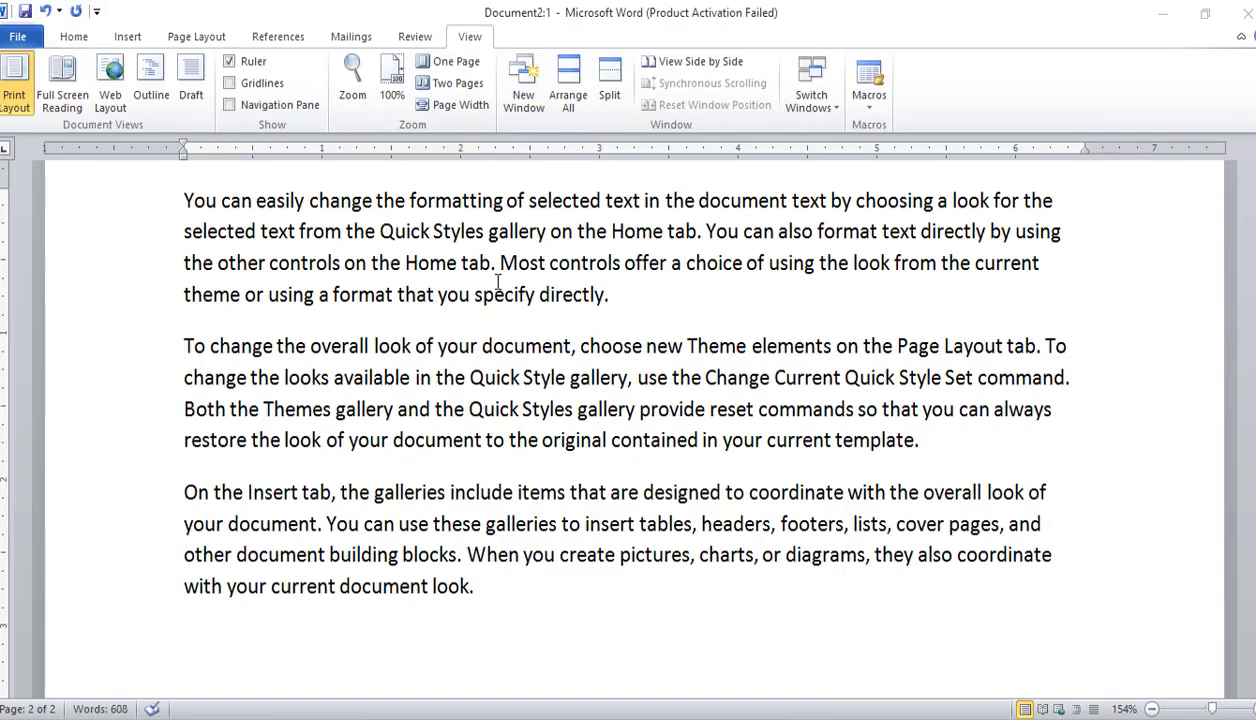
key("alt+Tab")
left_click(533, 283)
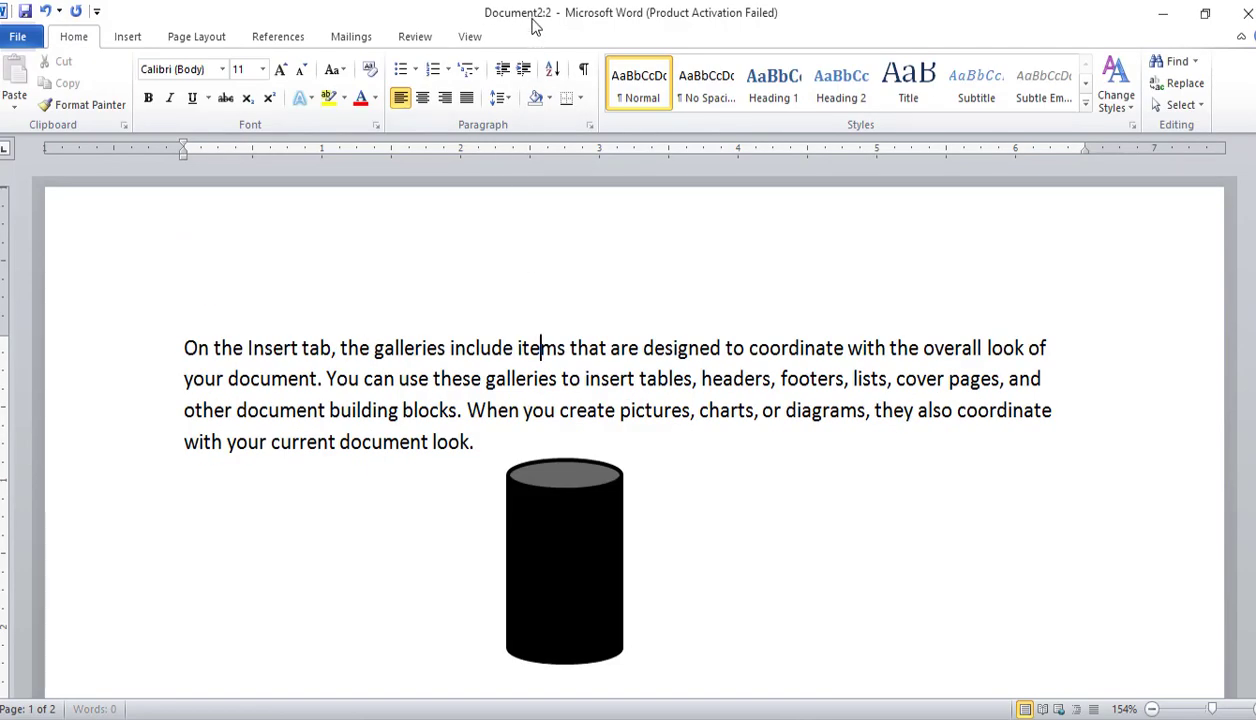
key("alt+Tab")
key("alt+Tab")
- Create the Document2:3 and Document2:4 windows with New Window
key("alt")
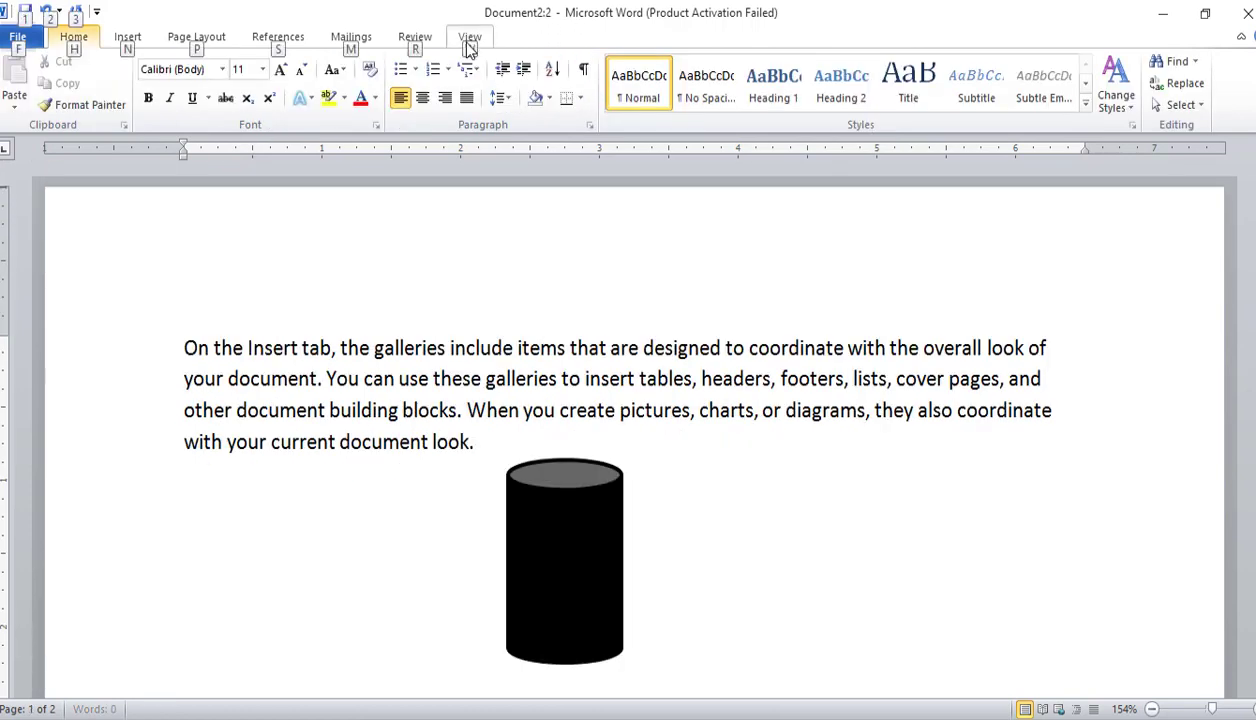
key("w")
key("n")
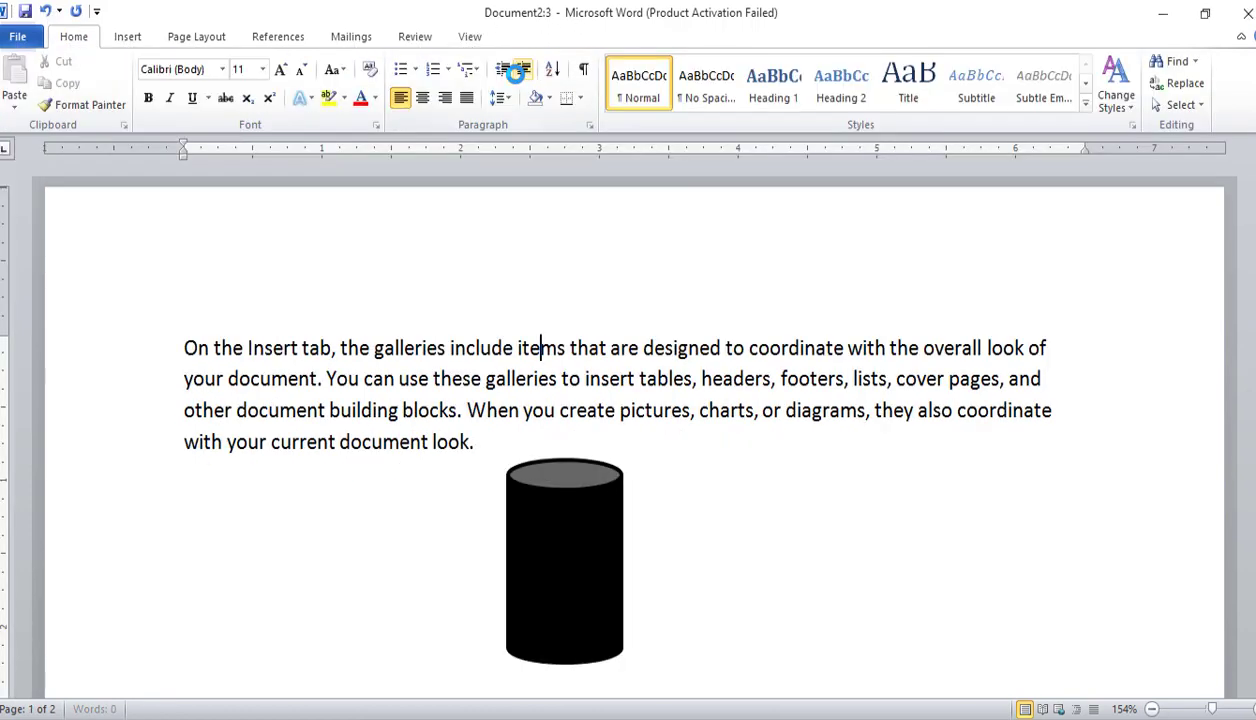
key("alt")
key("w")
left_click(522, 82)
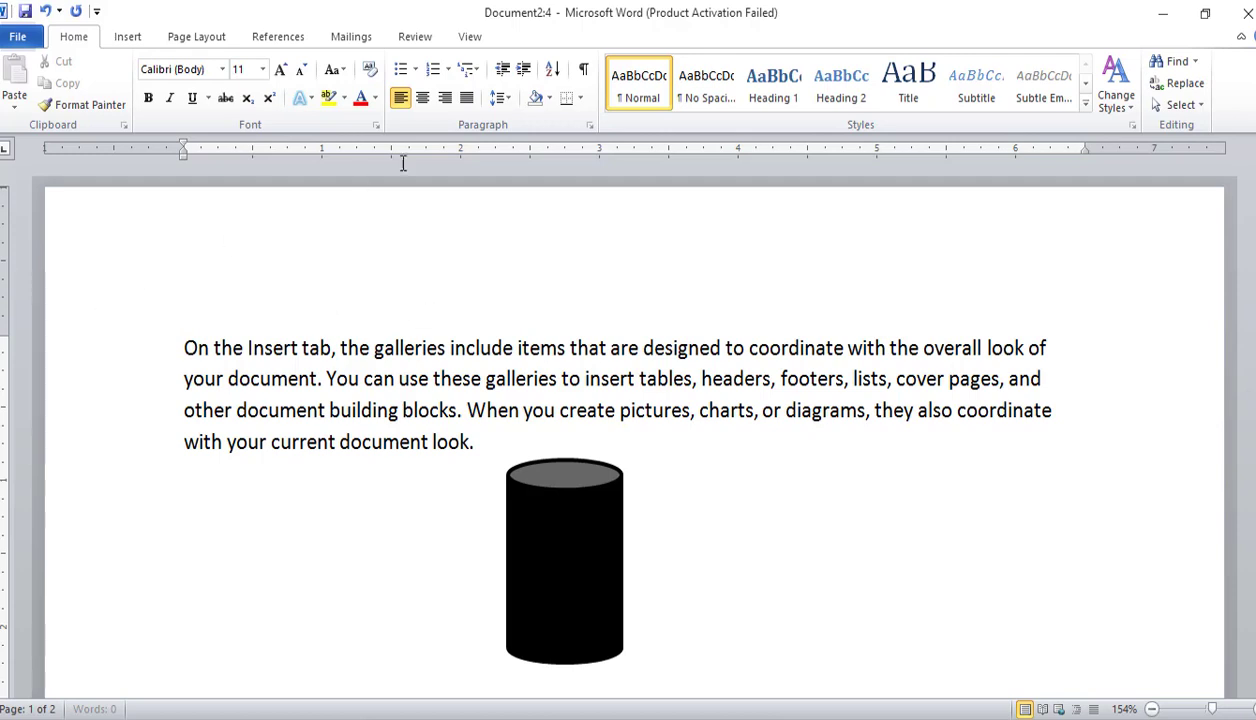
- Select the cylinder and apply the blue shape style from Drawing Tools Format
left_click(468, 36)
left_click(530, 512)
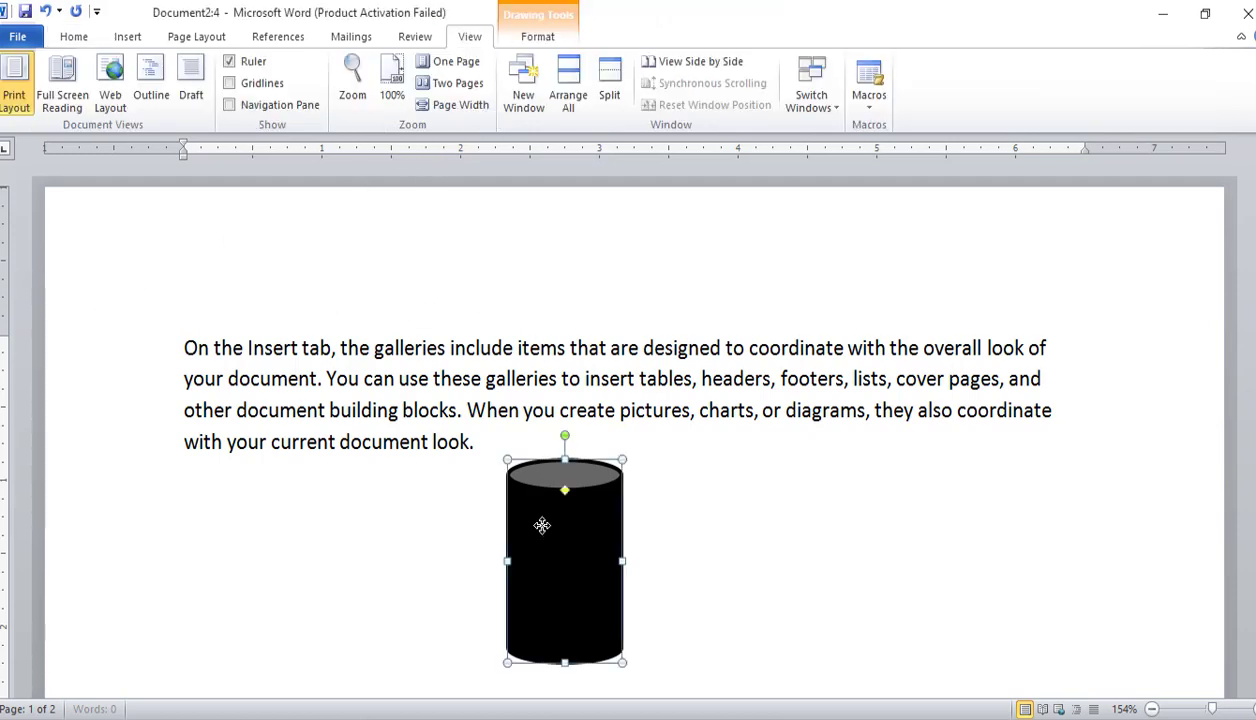
left_click(537, 36)
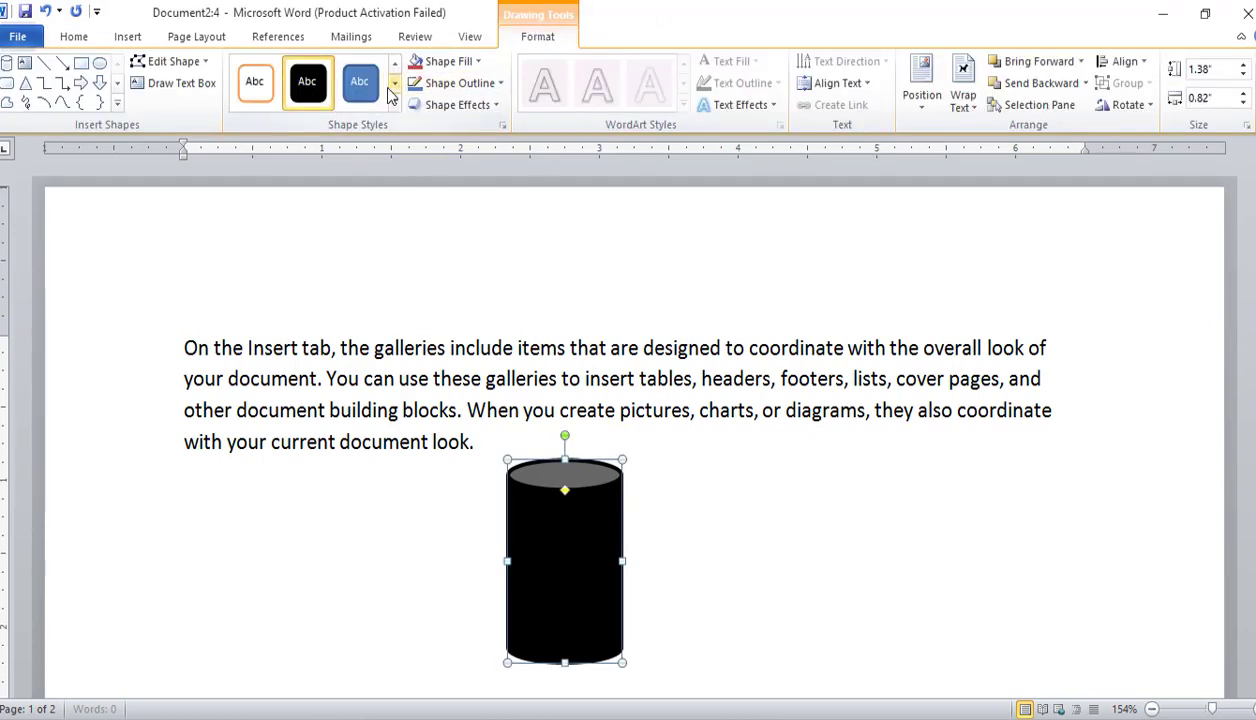
left_click(356, 88)
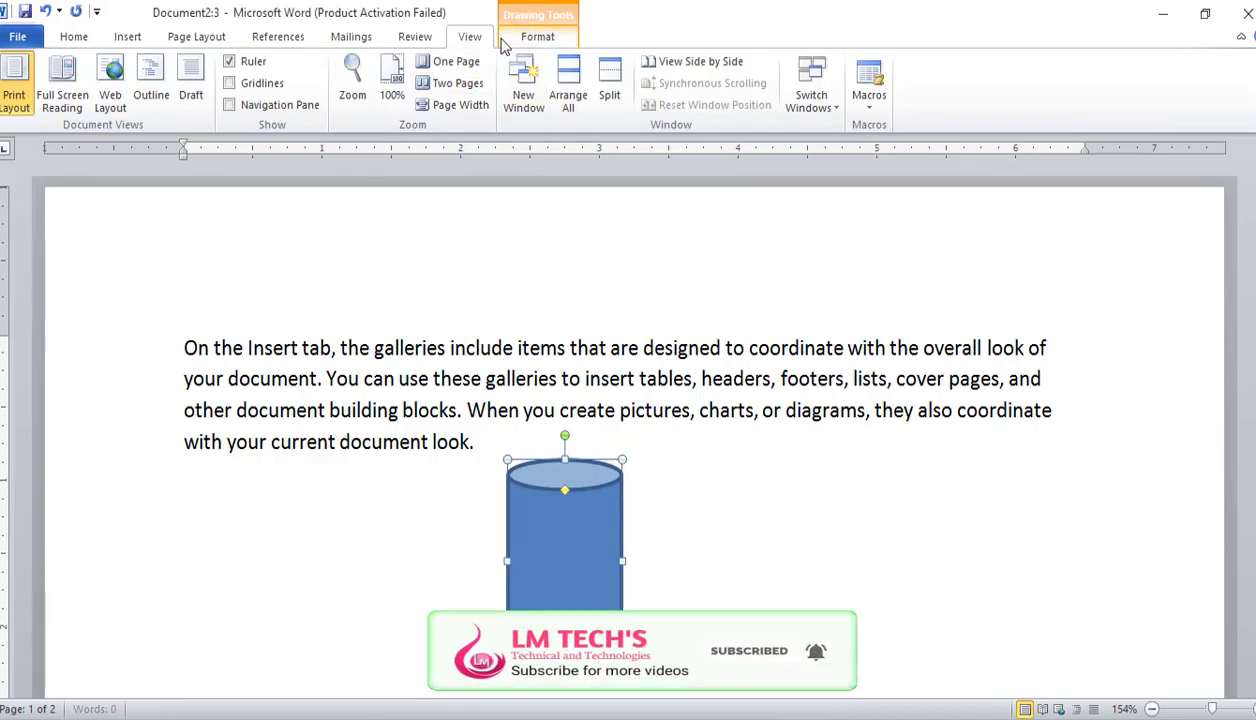
- Tile all open windows with Arrange All, then maximize the Document1 window
left_click(569, 92)
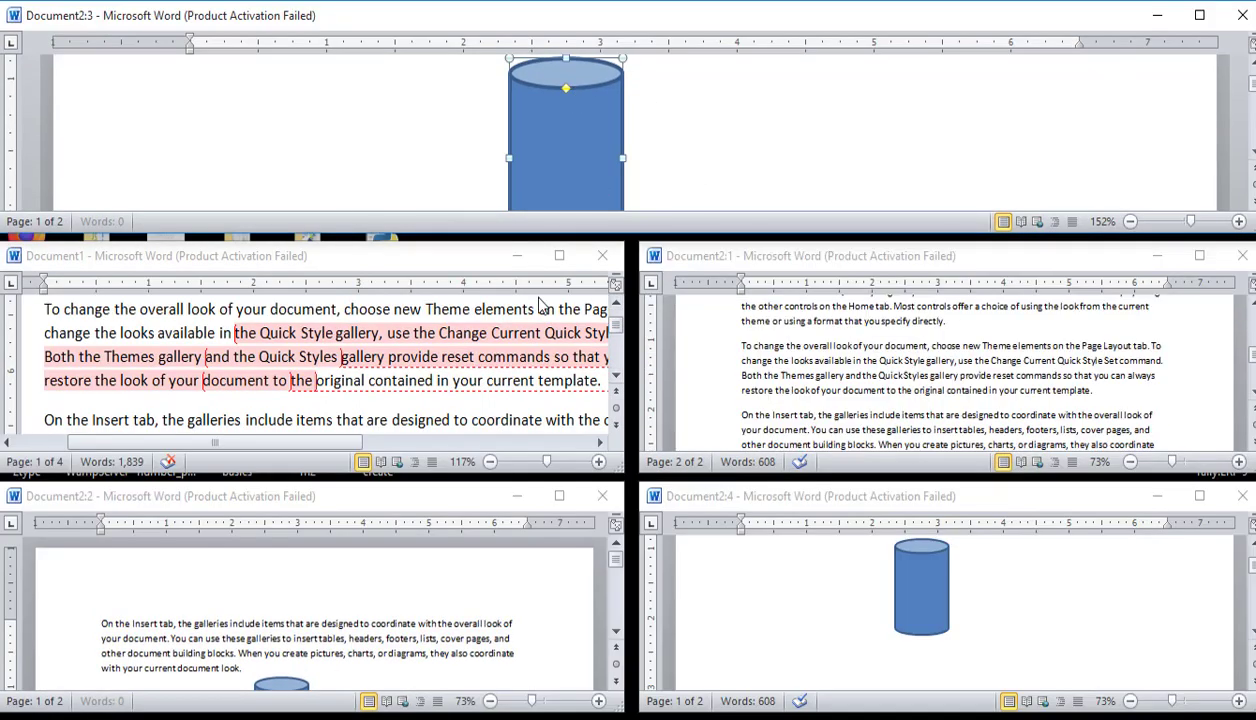
scroll(531, 148, "up", 5)
scroll(560, 330, "down", 2)
scroll(665, 330, "down", 3)
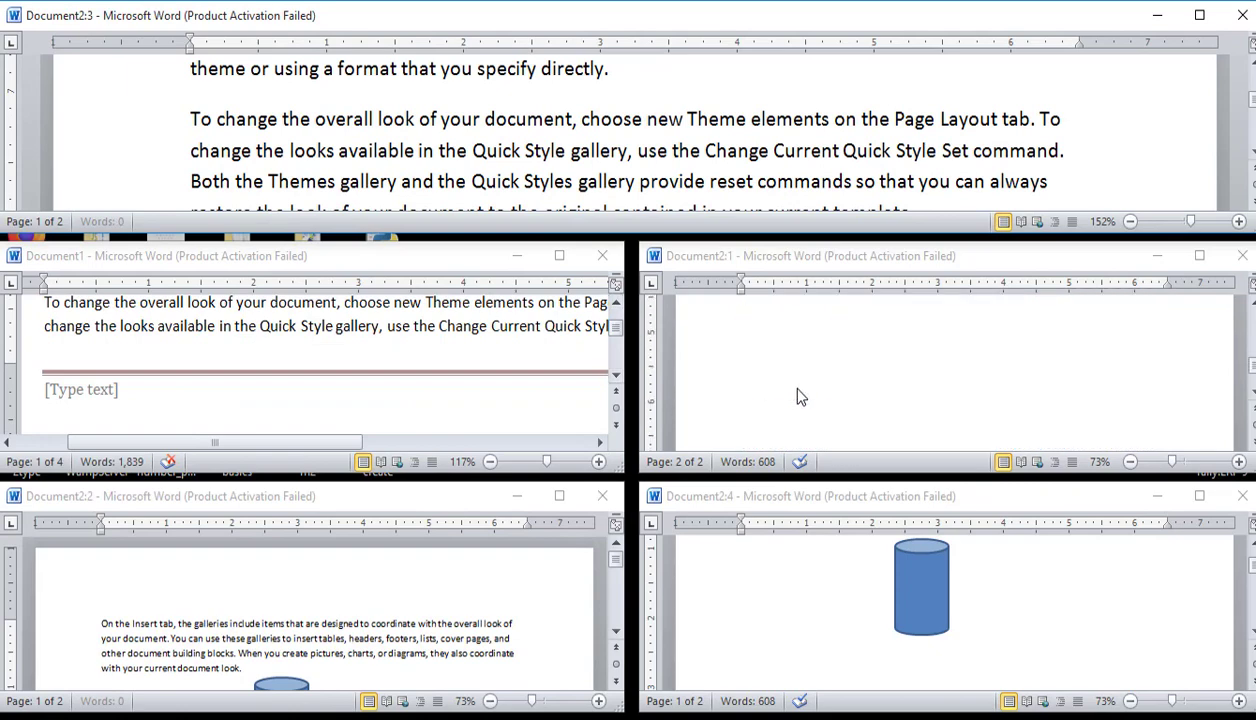
scroll(782, 541, "down", 5)
scroll(433, 623, "down", 3)
scroll(433, 623, "down", 2)
scroll(470, 354, "down", 3)
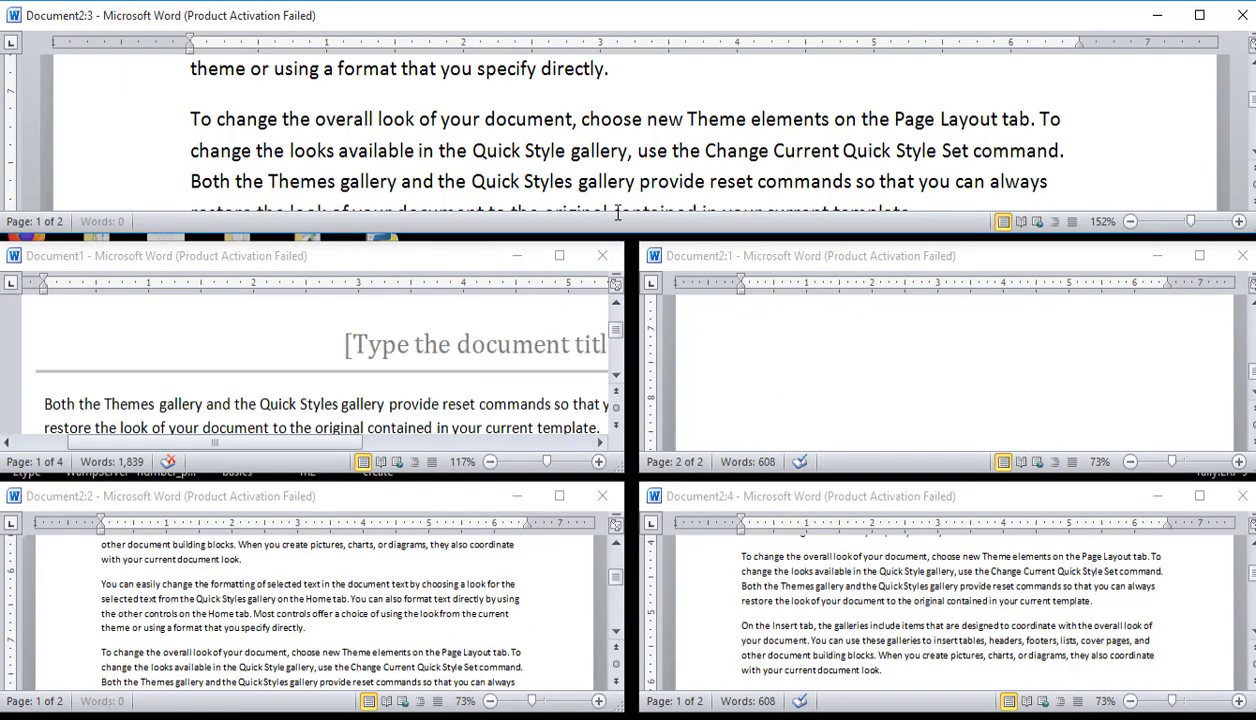
left_click(559, 255)
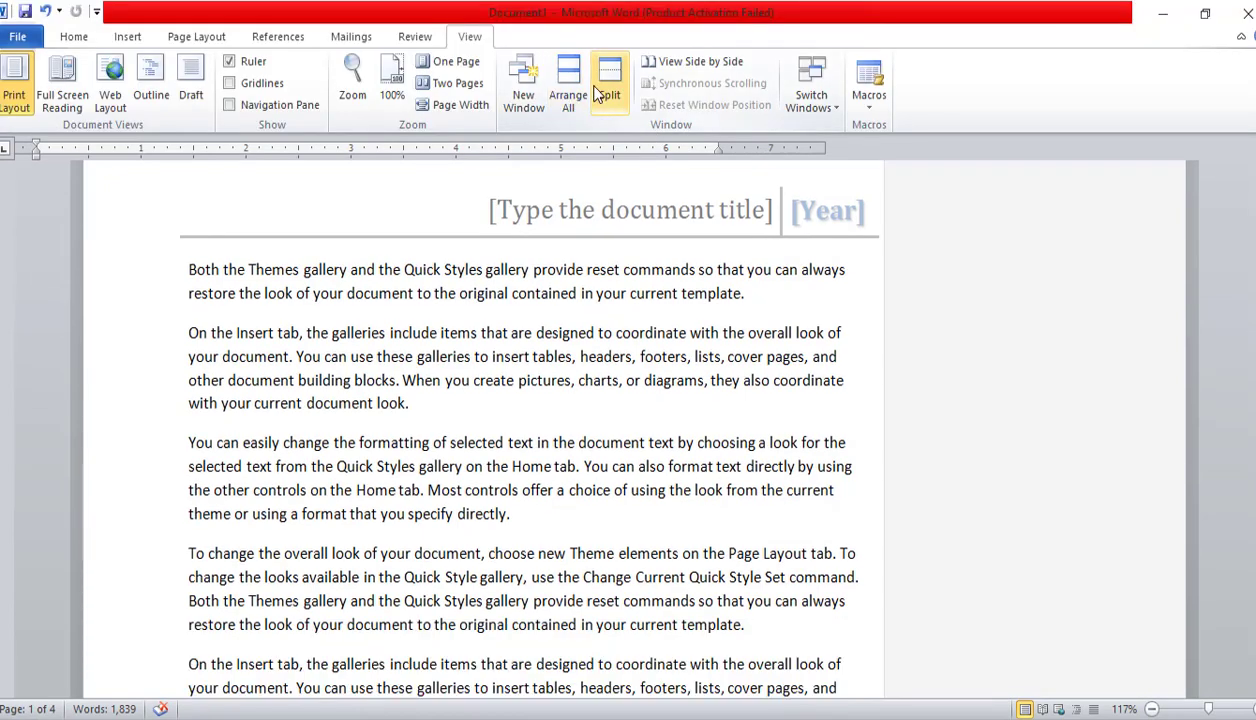
left_click(477, 421)
left_click(597, 82)
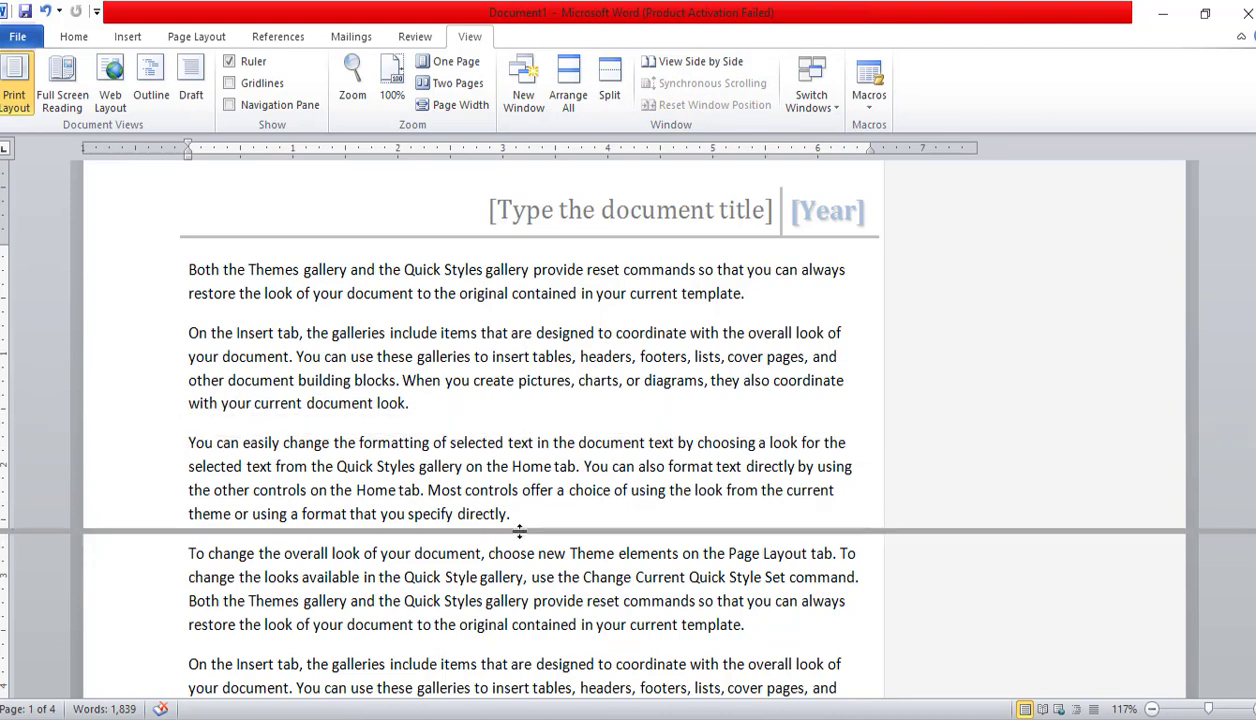
left_click(520, 531)
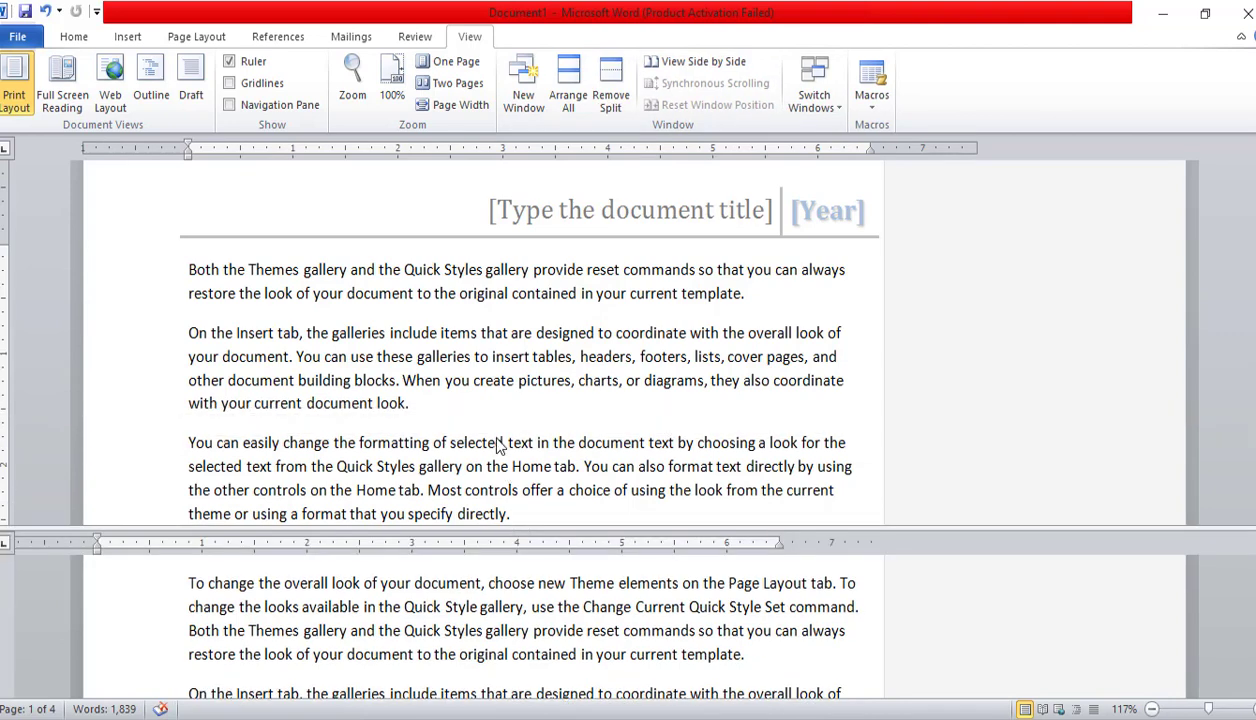
scroll(497, 444, "down", 5)
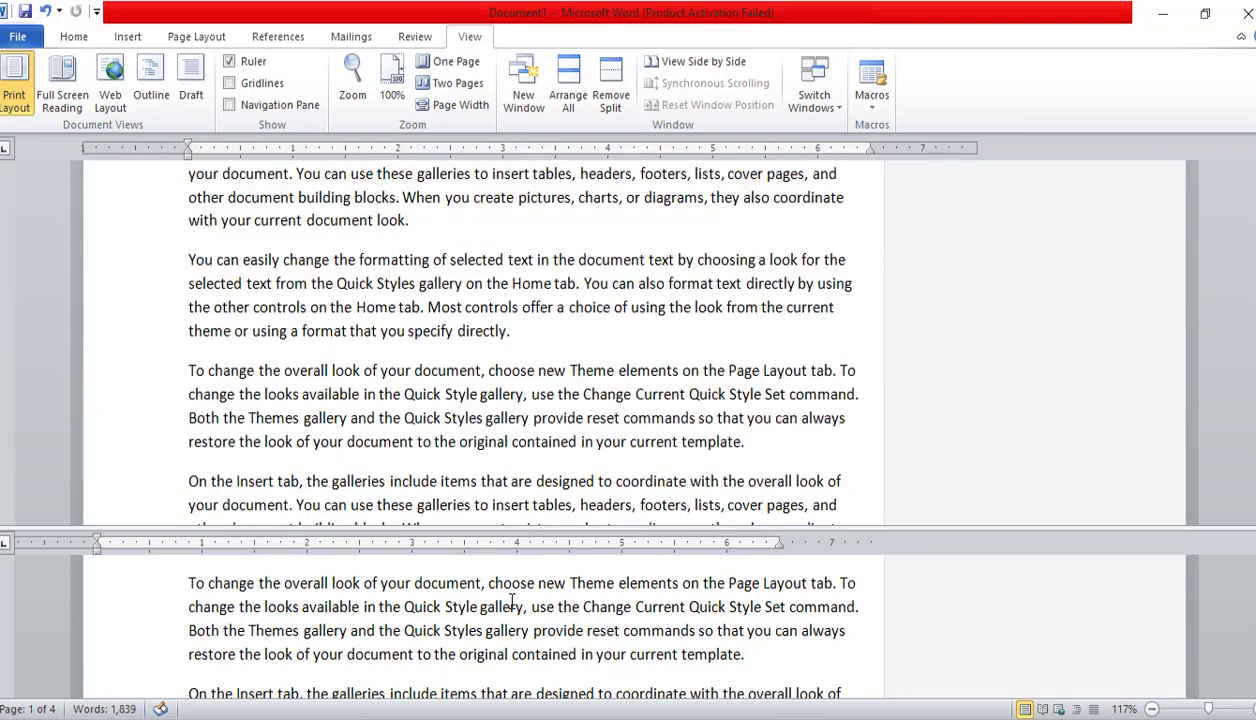
scroll(509, 640, "down", 1)
scroll(509, 640, "down", 1)
scroll(513, 660, "up", 1)
scroll(490, 640, "down", 2)
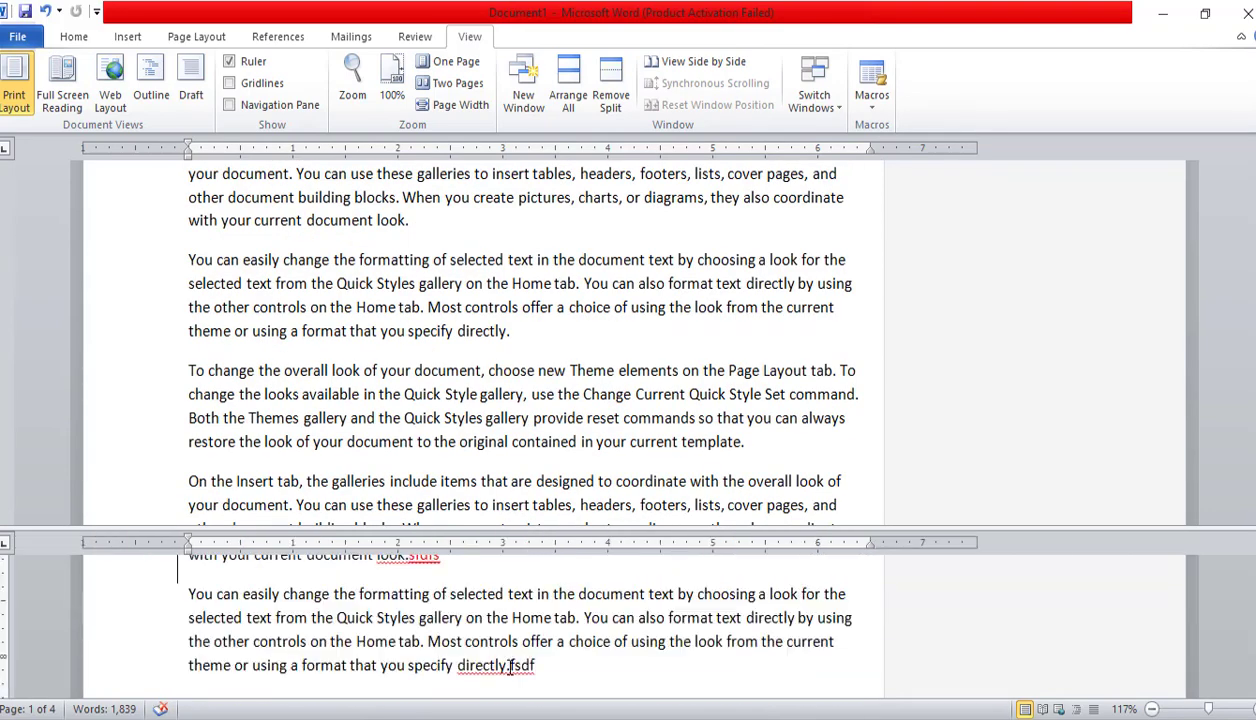
scroll(468, 620, "down", 1)
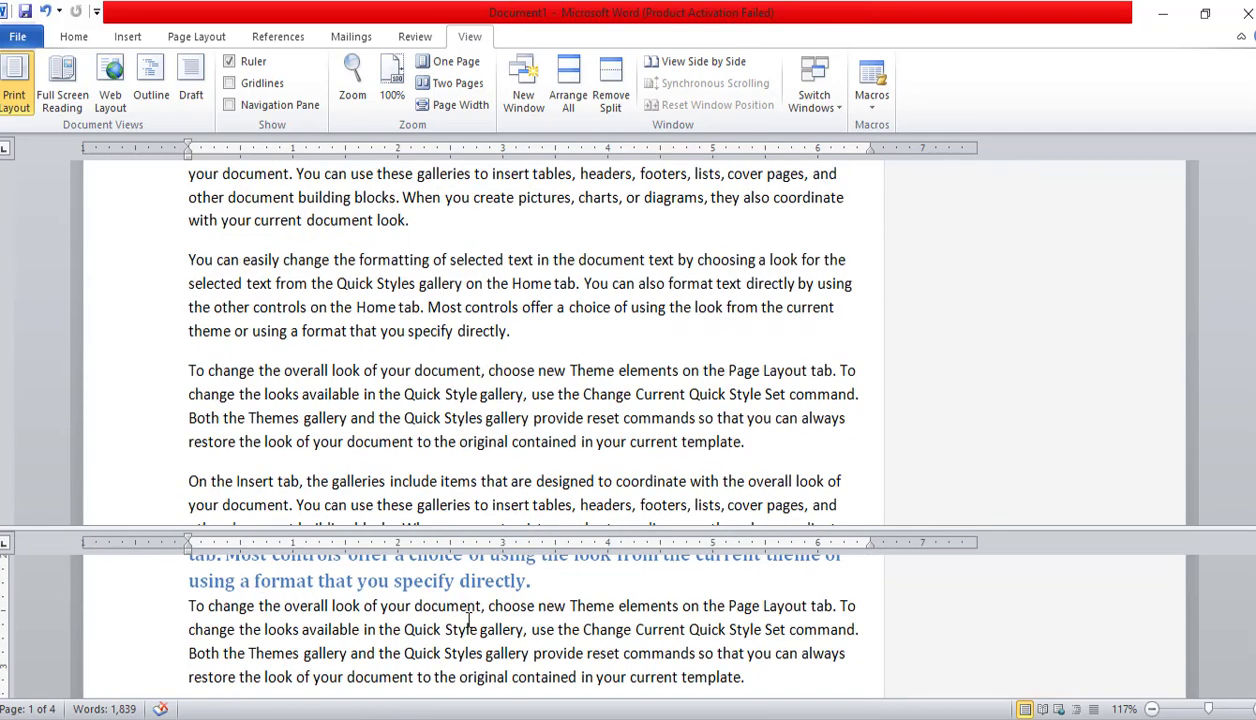
left_click(608, 102)
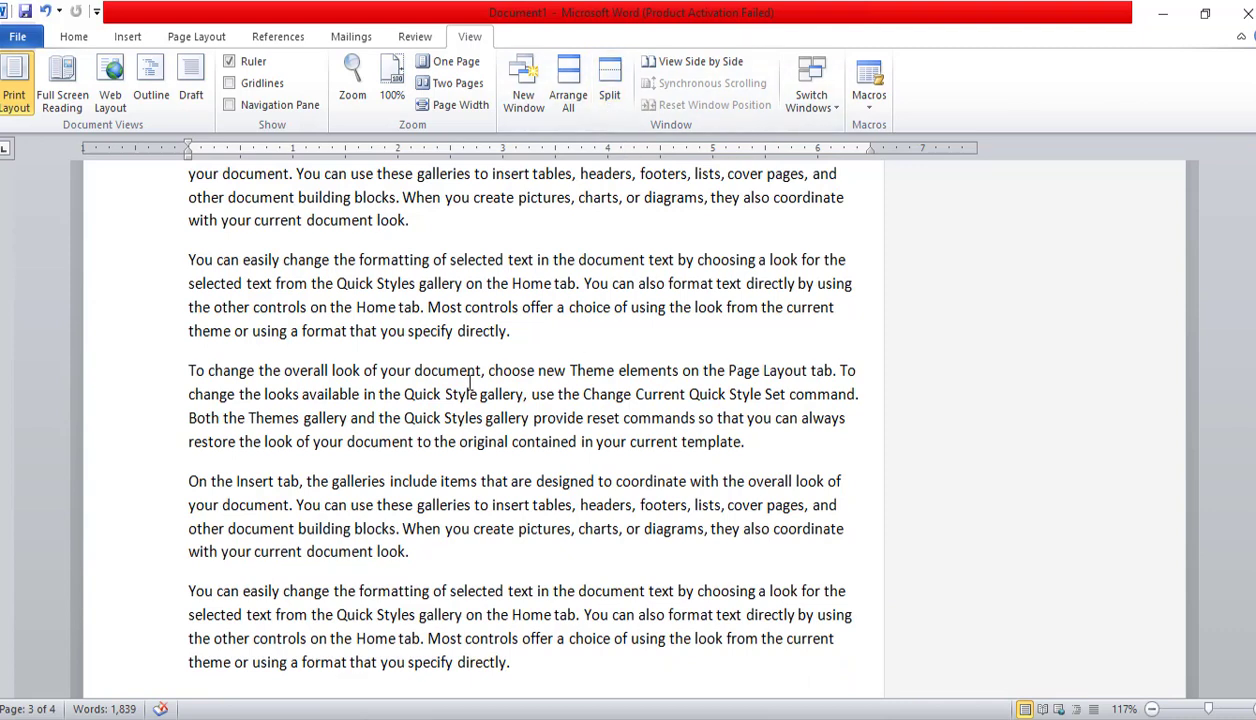
- View Document1 side by side with Document2:4
left_click(675, 65)
left_click_drag(632, 255, 617, 217)
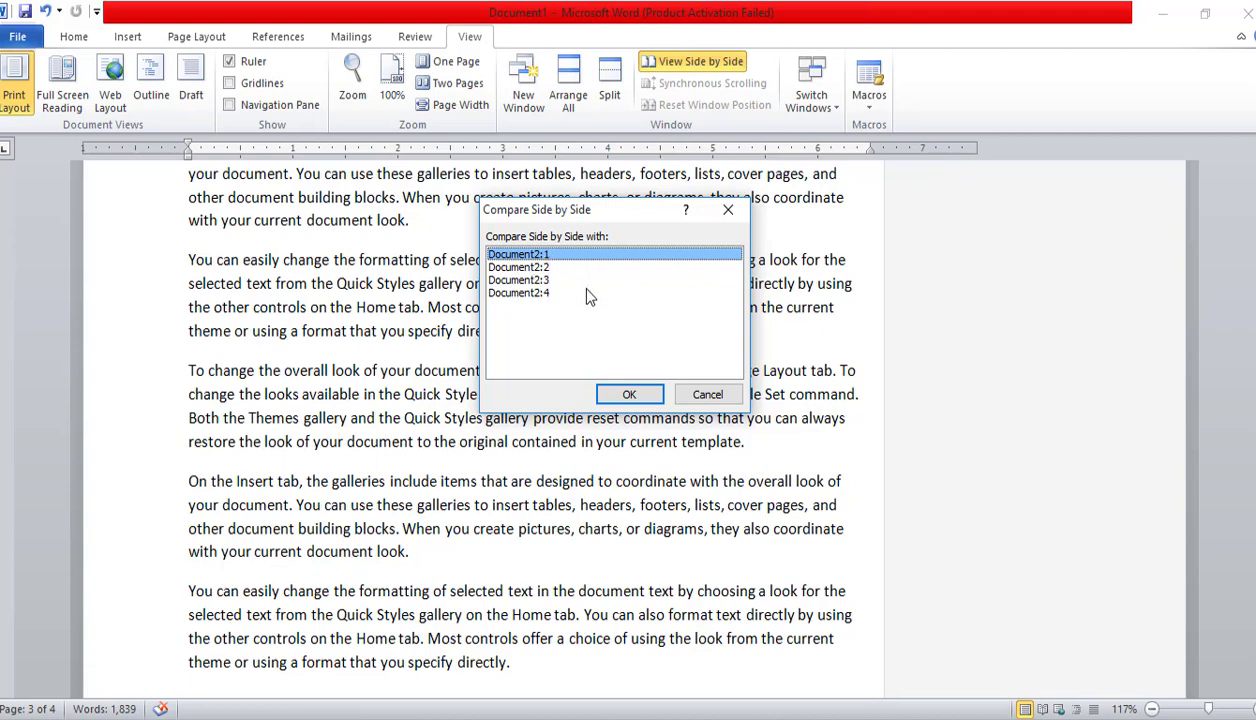
left_click(536, 284)
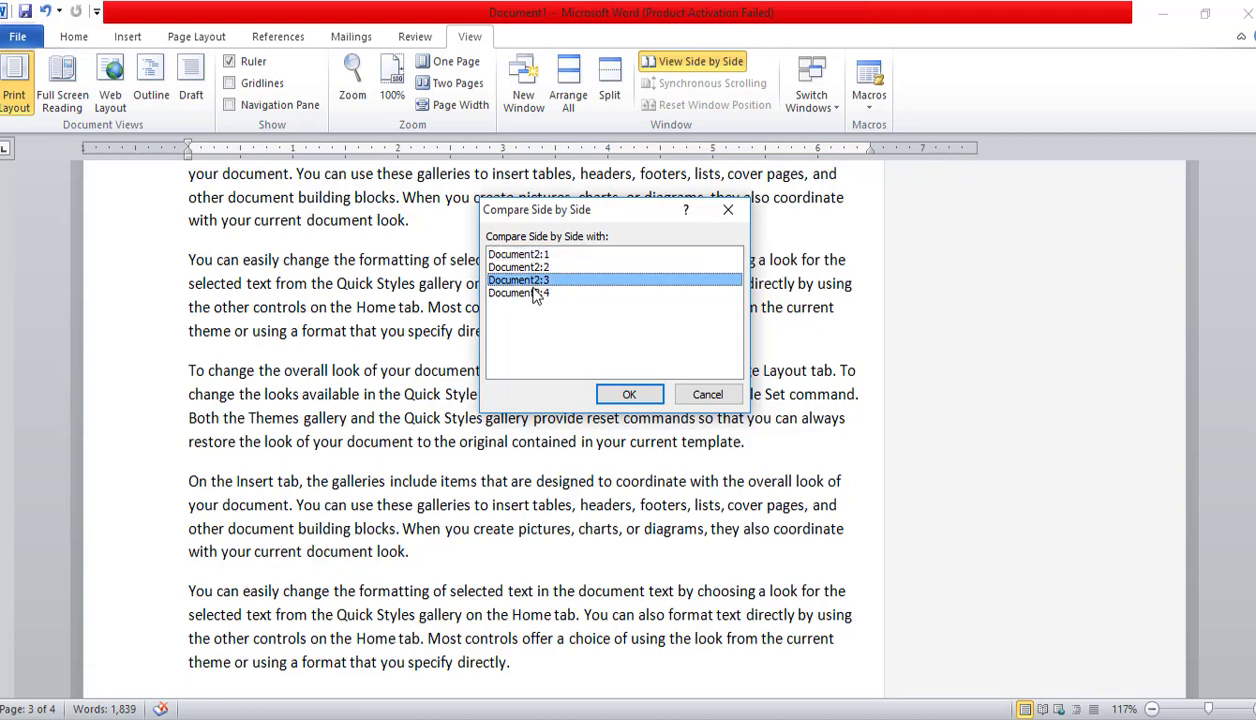
left_click(533, 293)
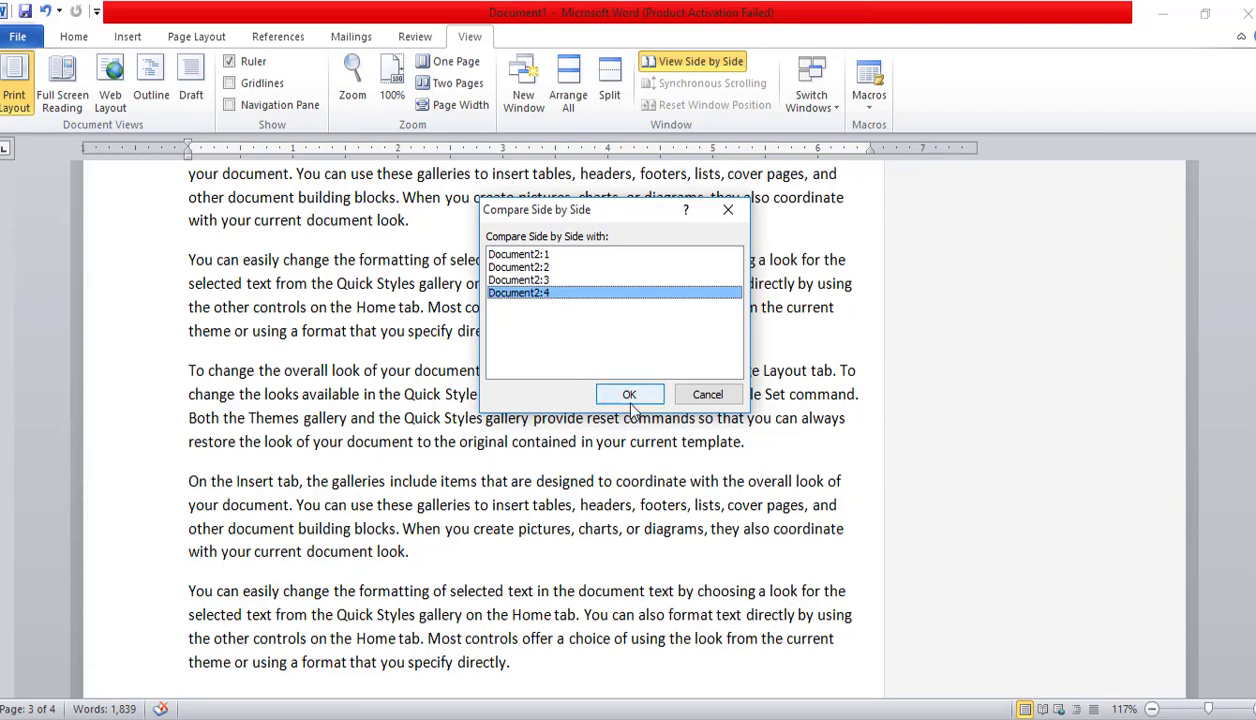
left_click(629, 396)
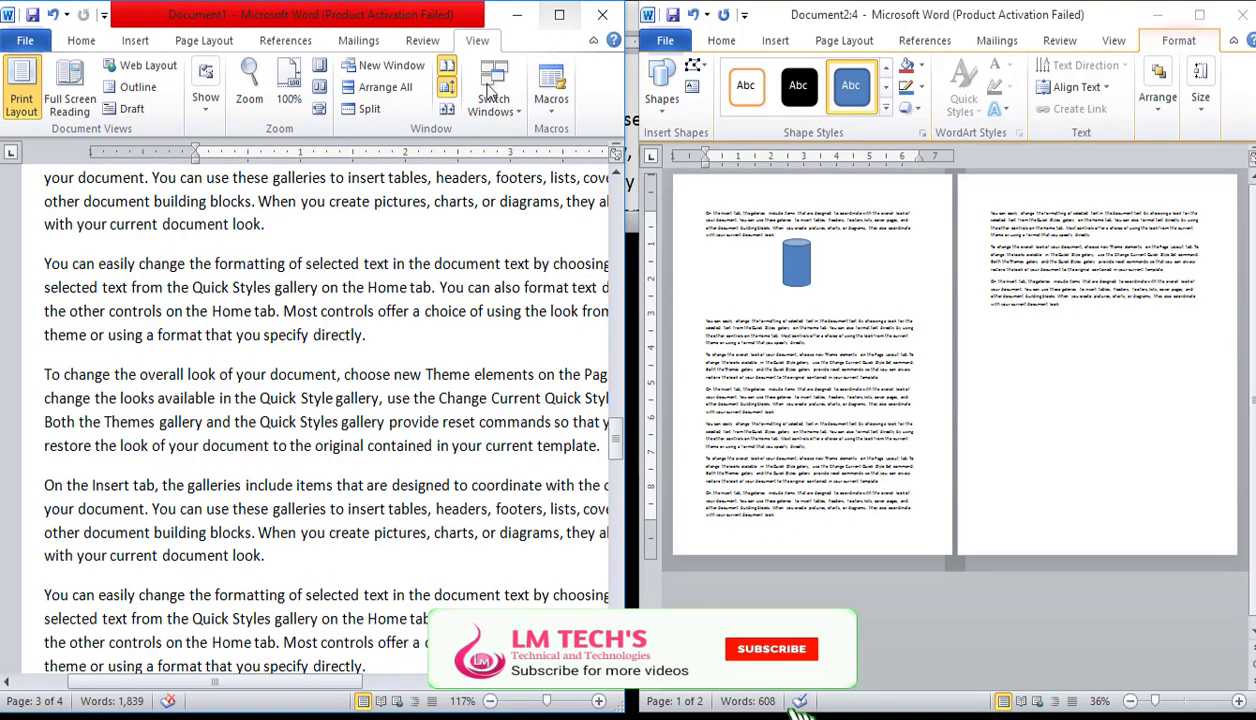
- Zoom both side-by-side documents to 93% and scroll through them
scroll(536, 310, "down", 3)
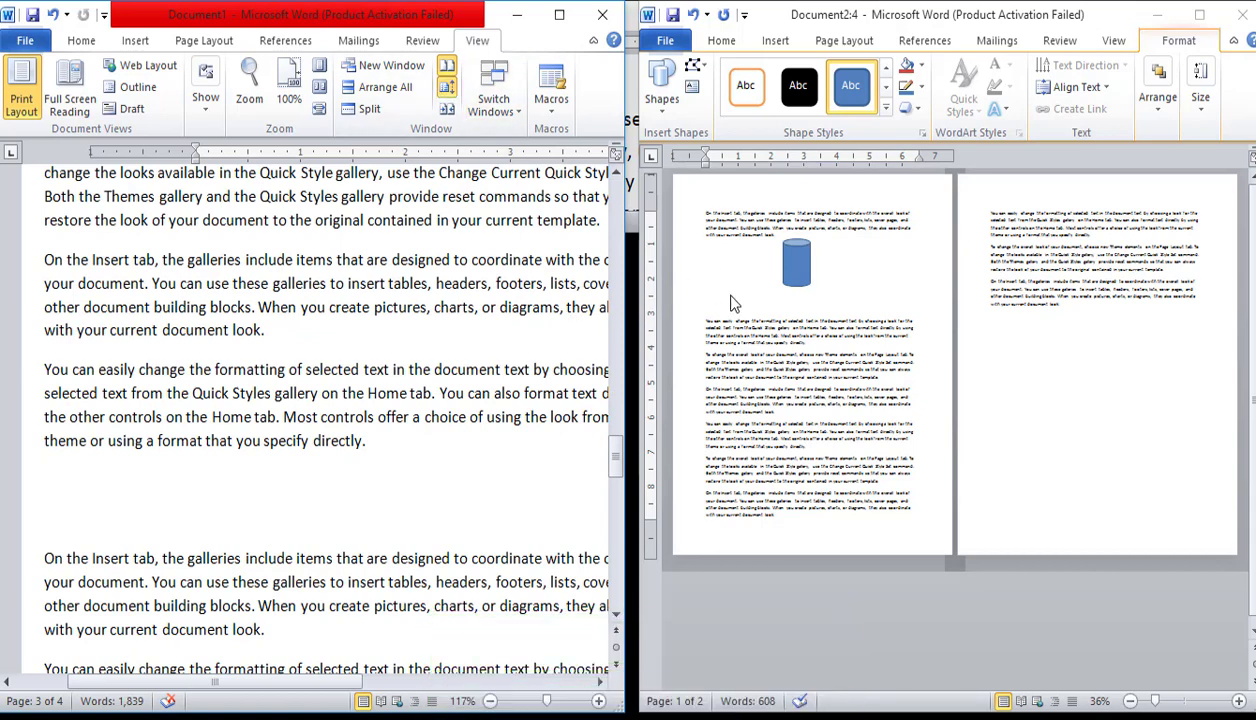
scroll(523, 395, "down", 1)
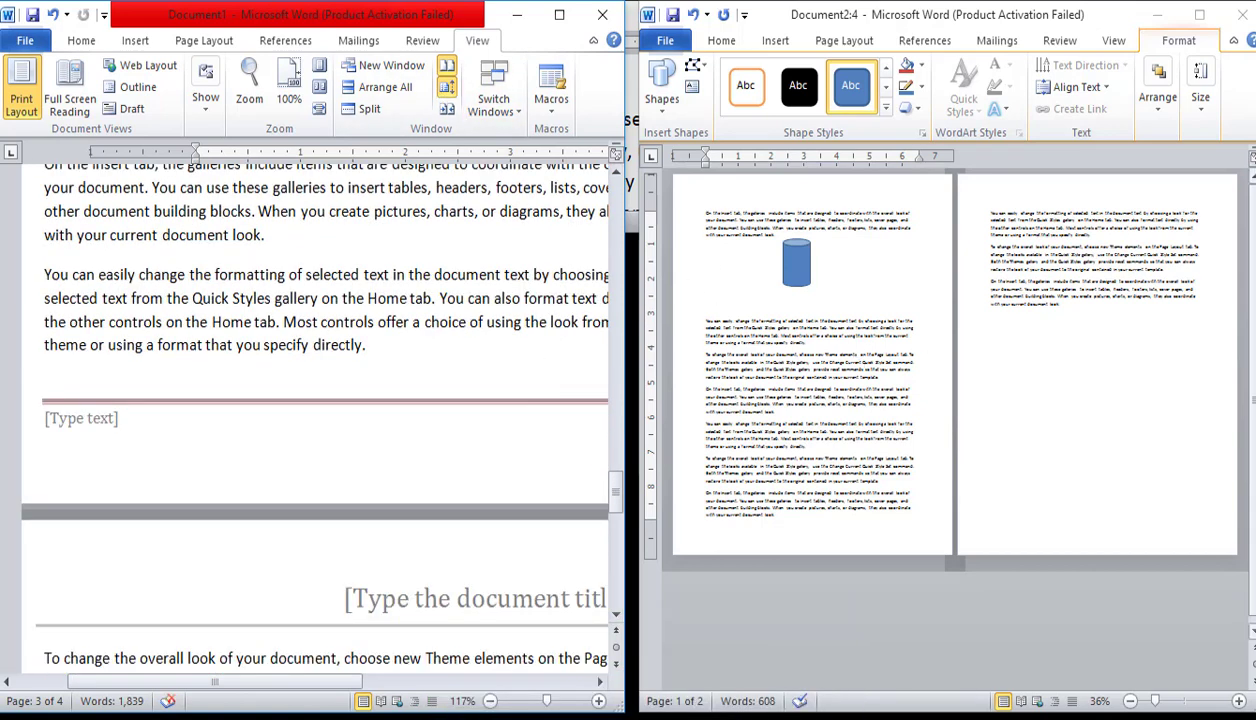
left_click(1181, 700)
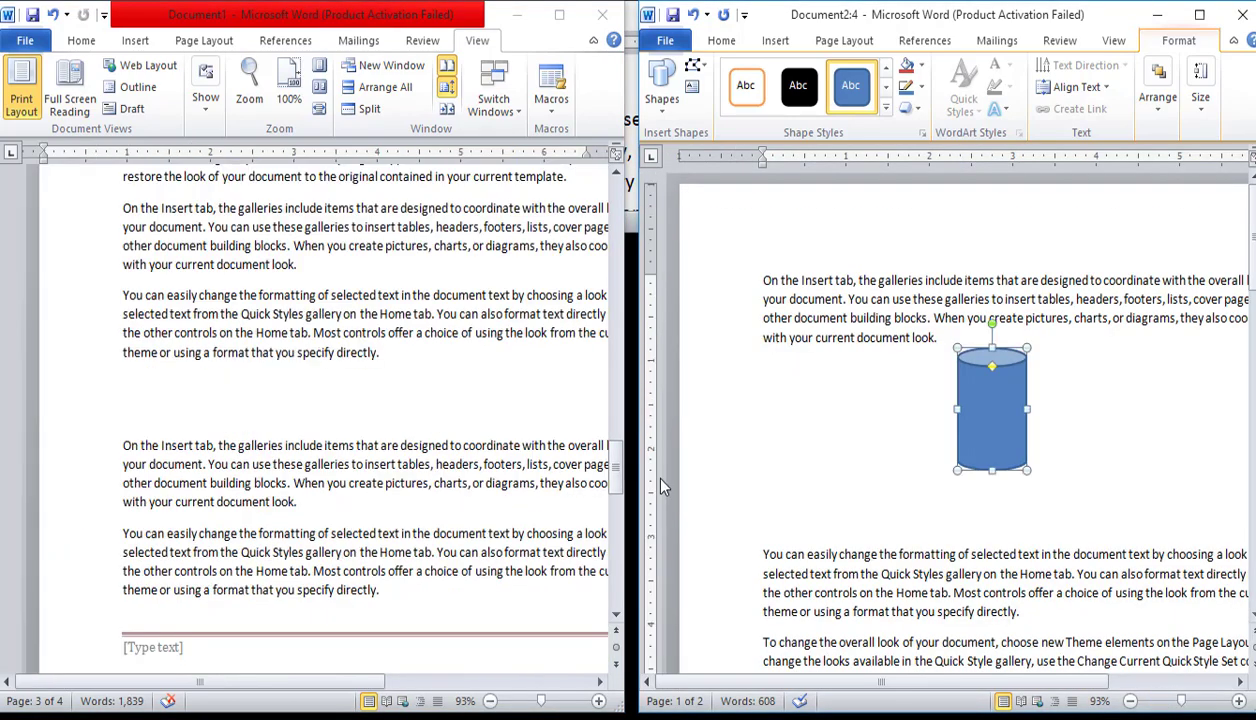
scroll(589, 428, "down", 2)
scroll(712, 460, "down", 2)
scroll(705, 457, "down", 2)
scroll(705, 457, "down", 1)
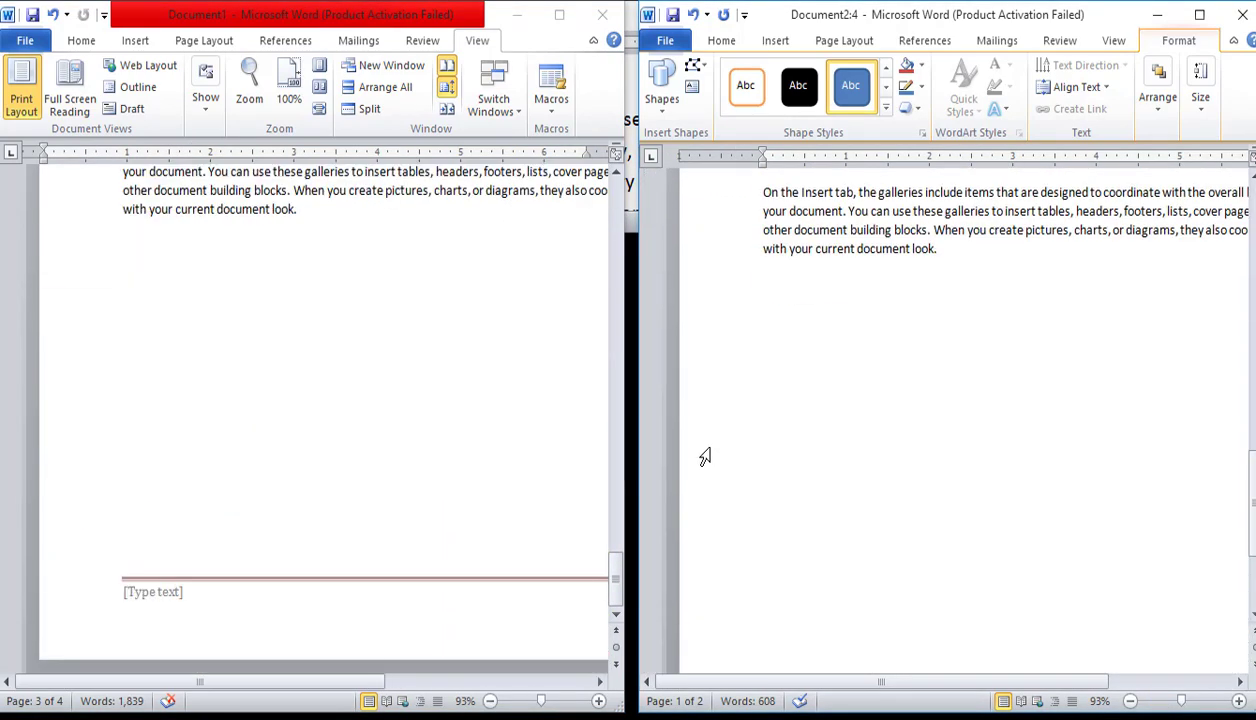
scroll(705, 457, "down", 2)
scroll(578, 383, "up", 2)
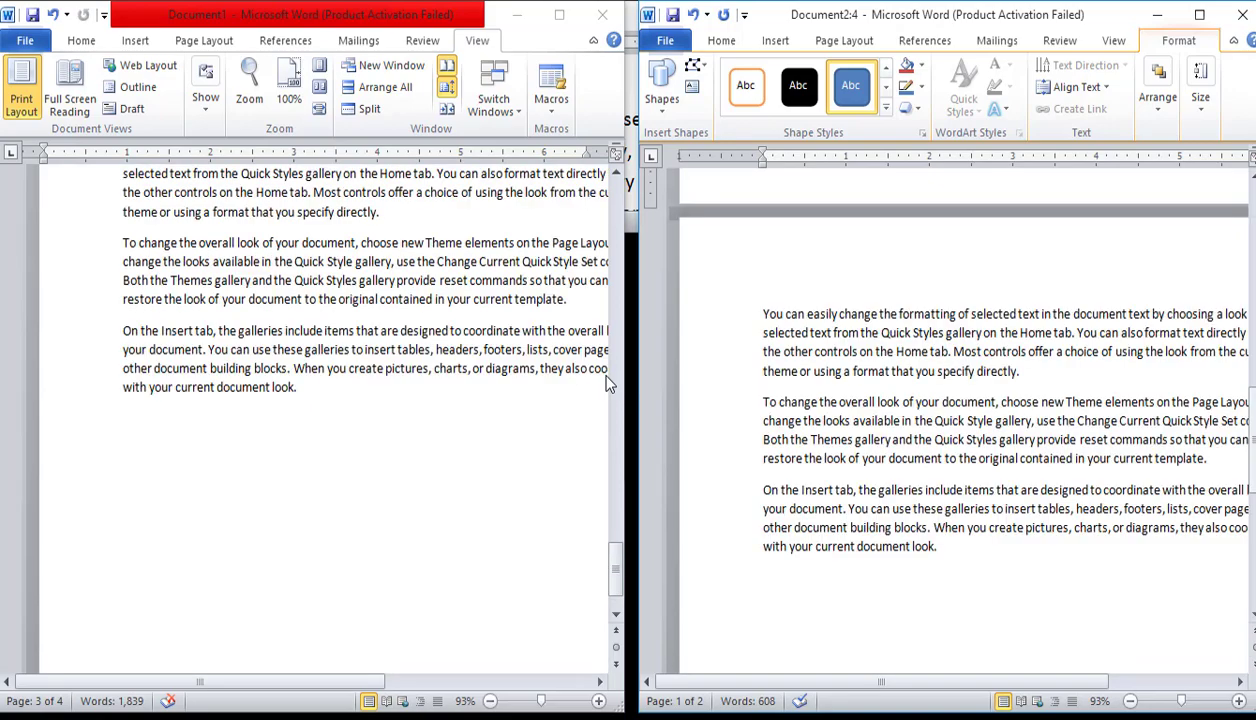
scroll(578, 383, "up", 2)
scroll(578, 383, "up", 2)
scroll(578, 383, "up", 2)
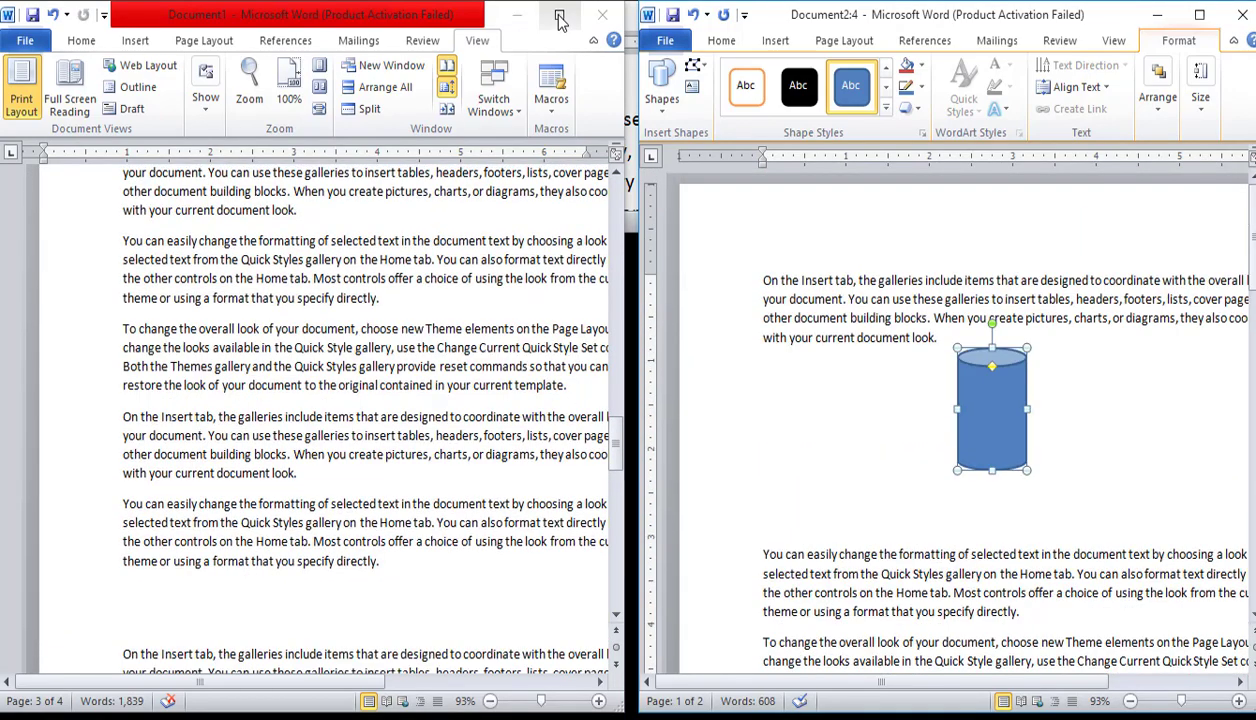
- Bring Document1 into focus and maximize it to fill the screen
left_click(559, 15)
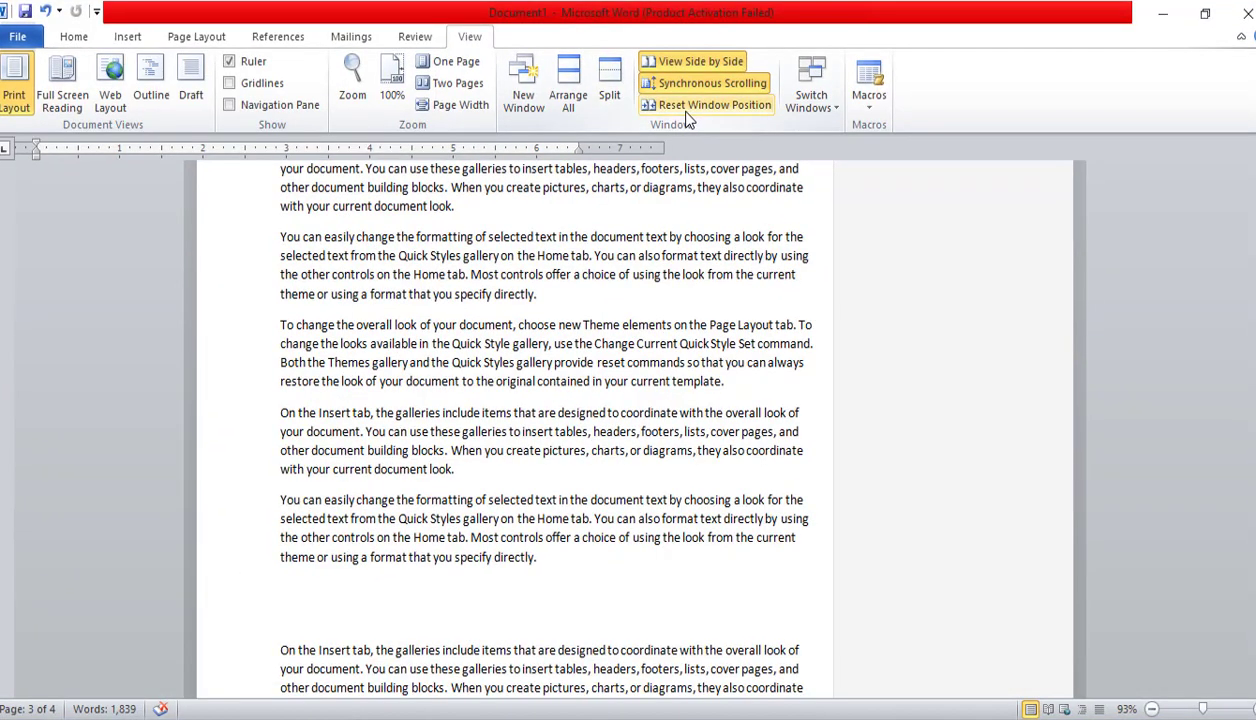
left_click(686, 110)
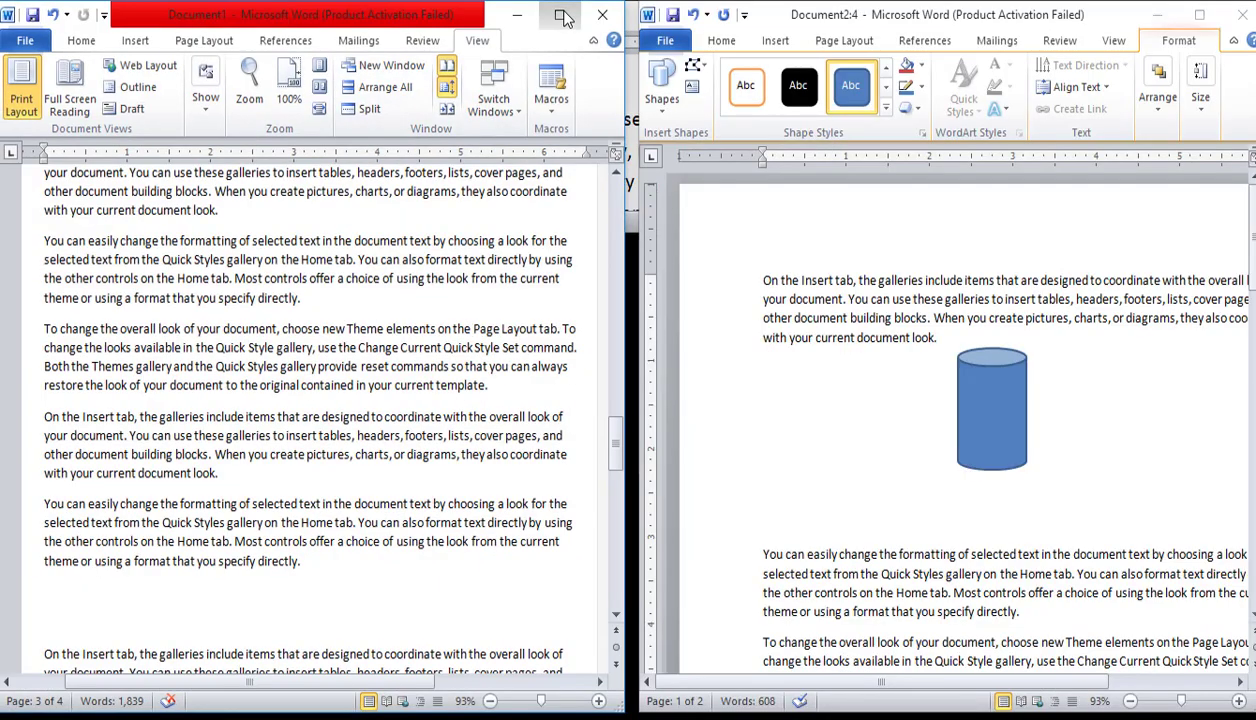
double_click(557, 15)
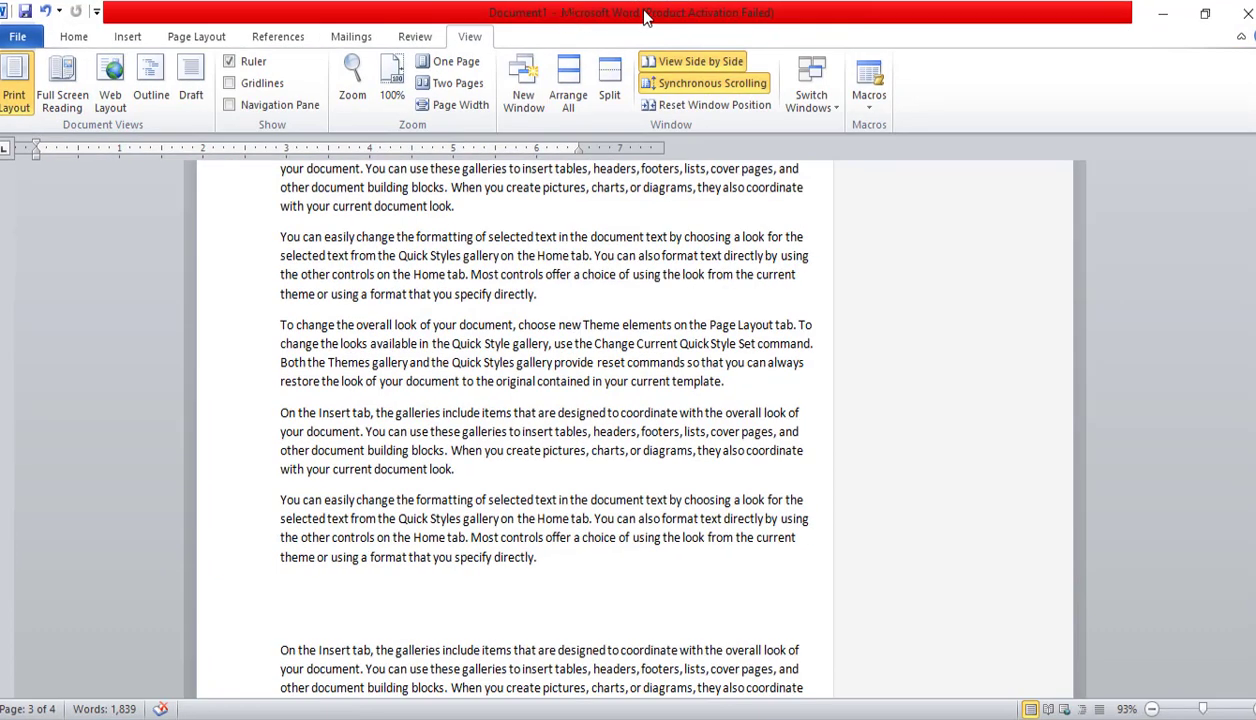
- Switch to the Document2:4 window and maximize it
left_click(811, 98)
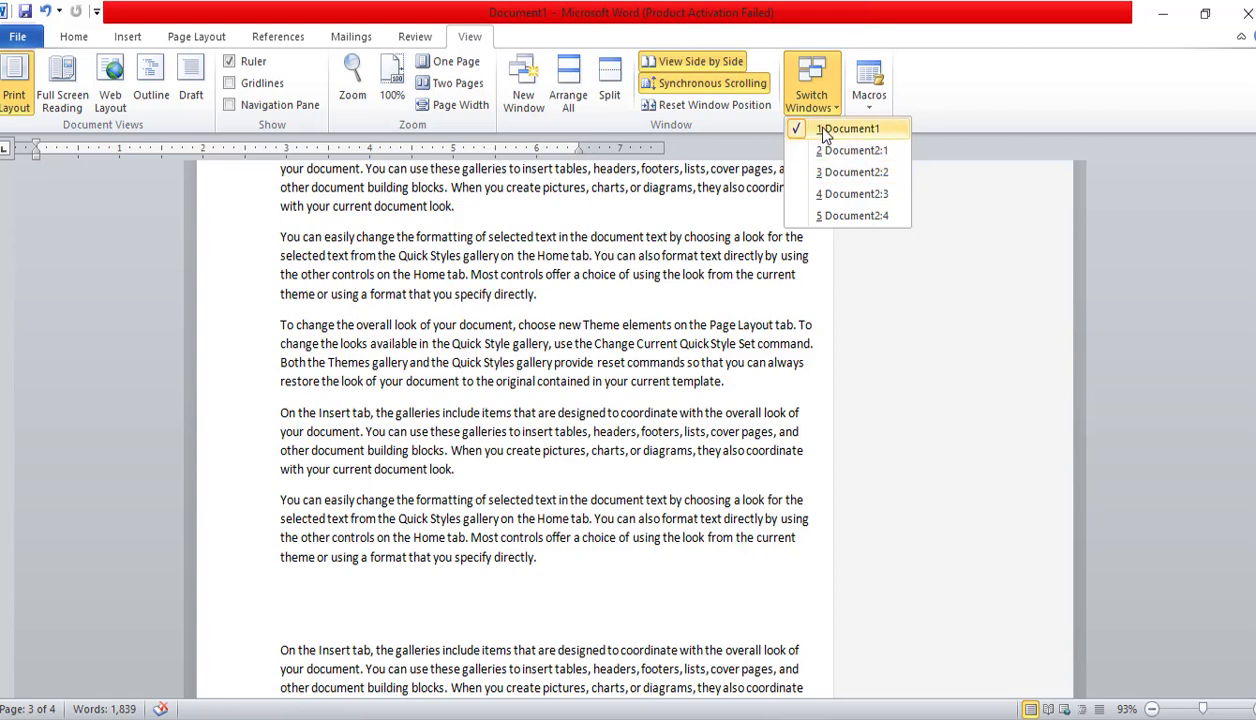
left_click(852, 215)
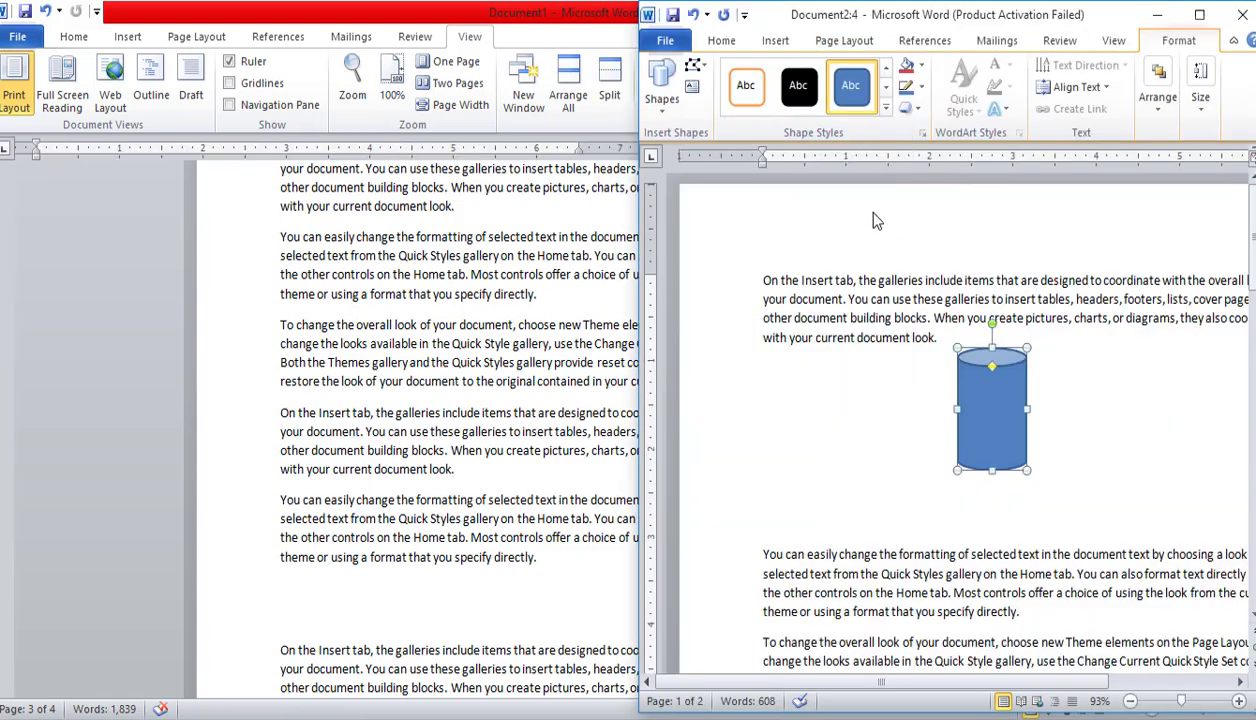
left_click(1199, 14)
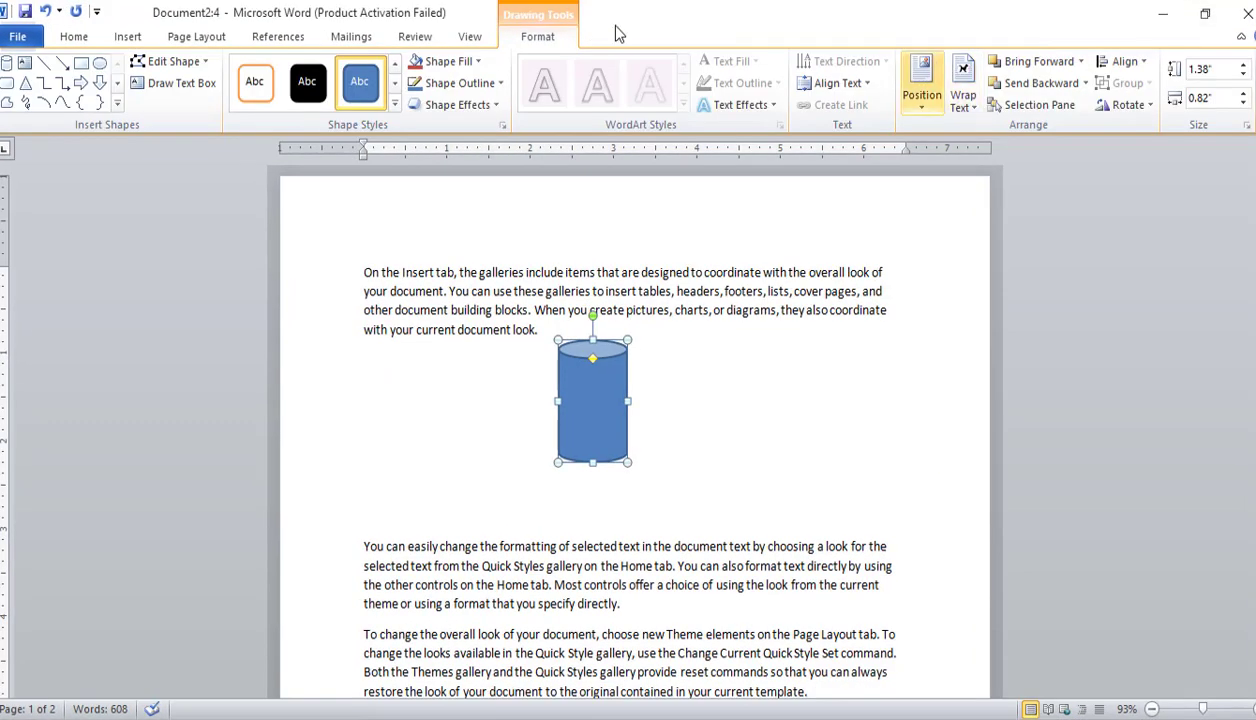
- Switch to the Document2:2 window and maximize it
left_click(462, 37)
left_click(810, 100)
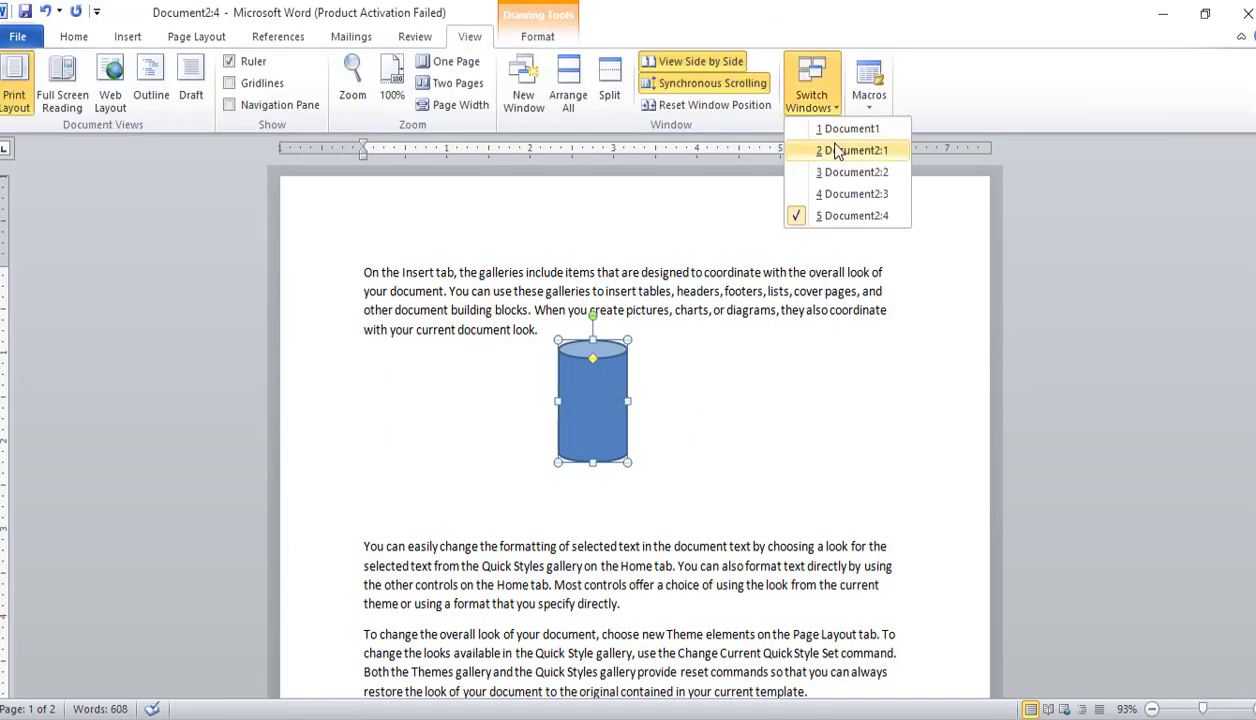
left_click(828, 178)
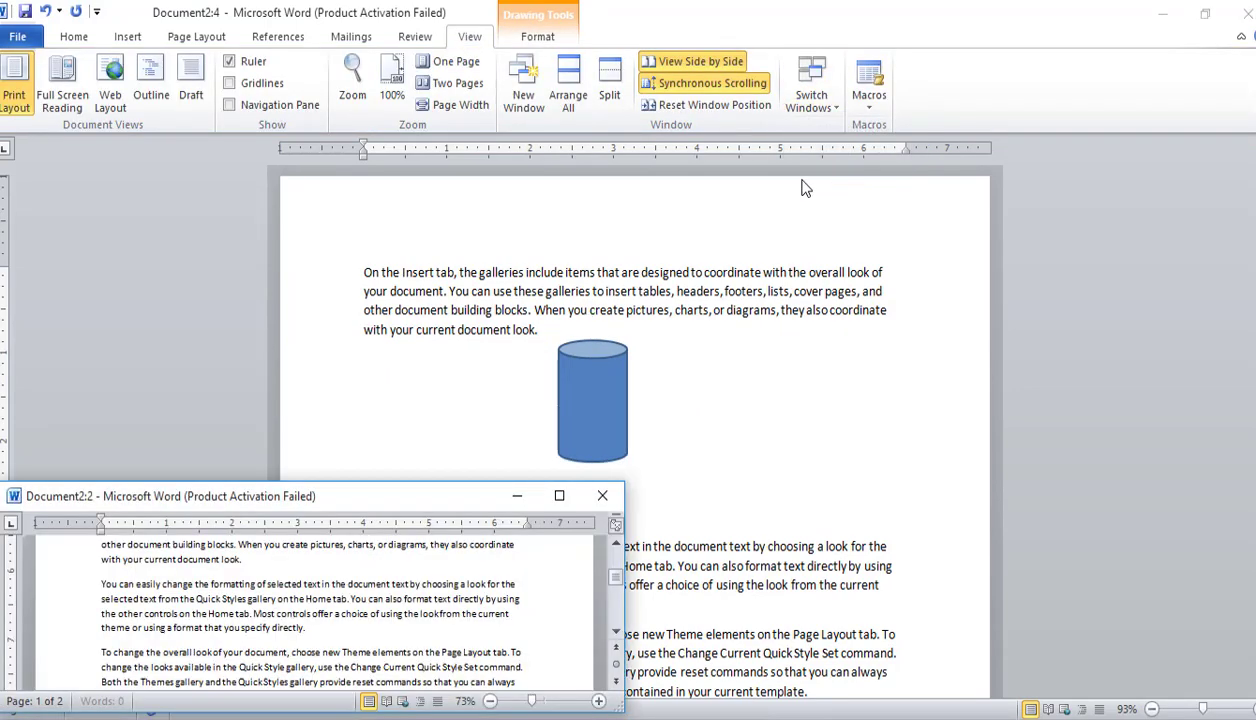
left_click(562, 495)
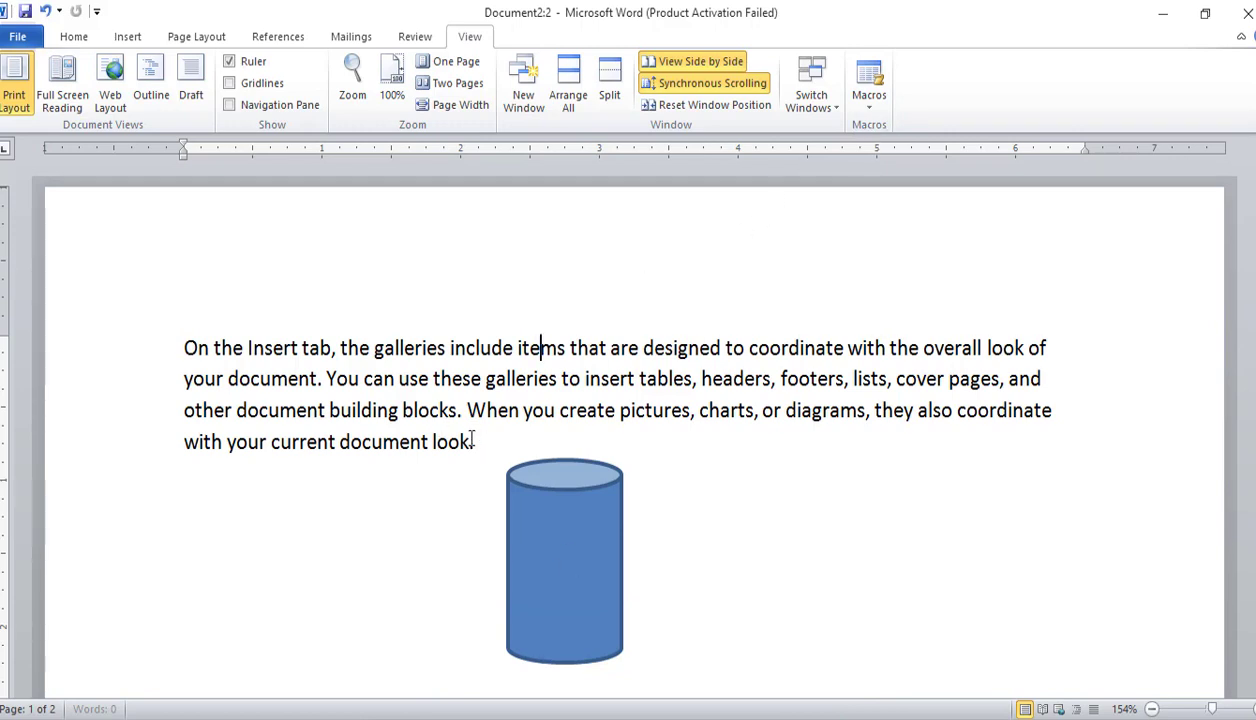
- Select the word 'On' and start recording a macro named data01
left_click_drag(470, 441, 398, 441)
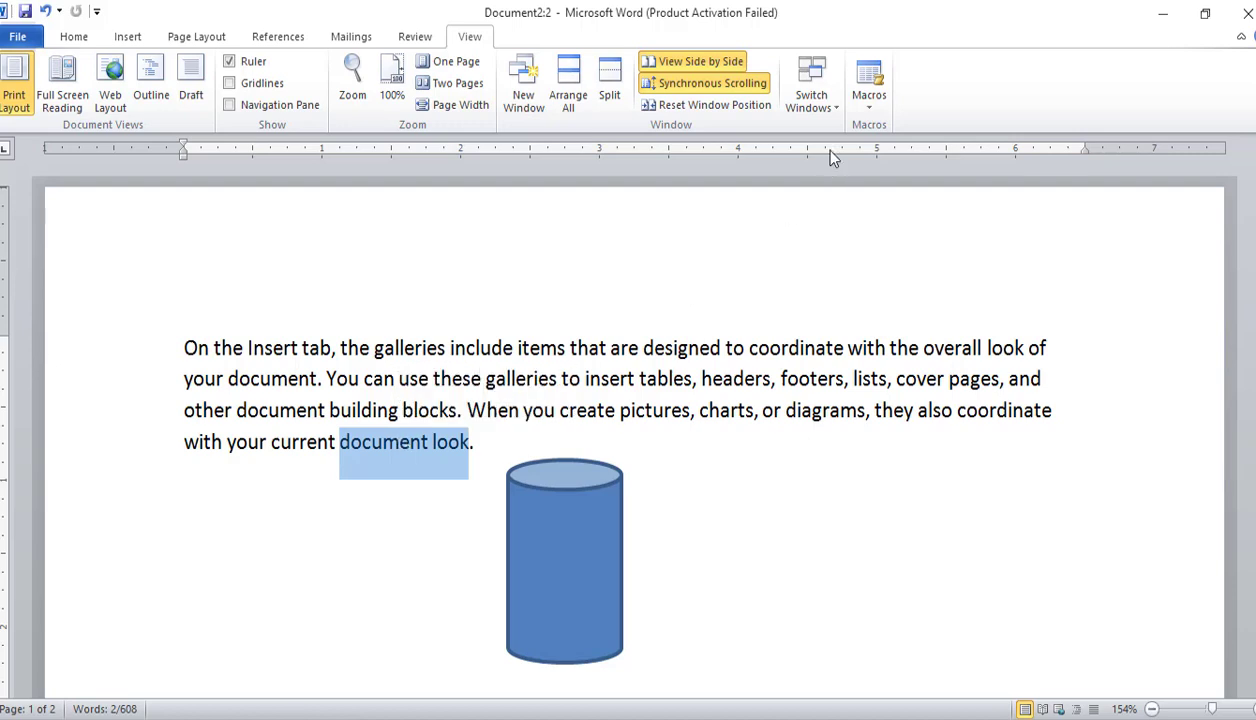
left_click_drag(181, 348, 208, 348)
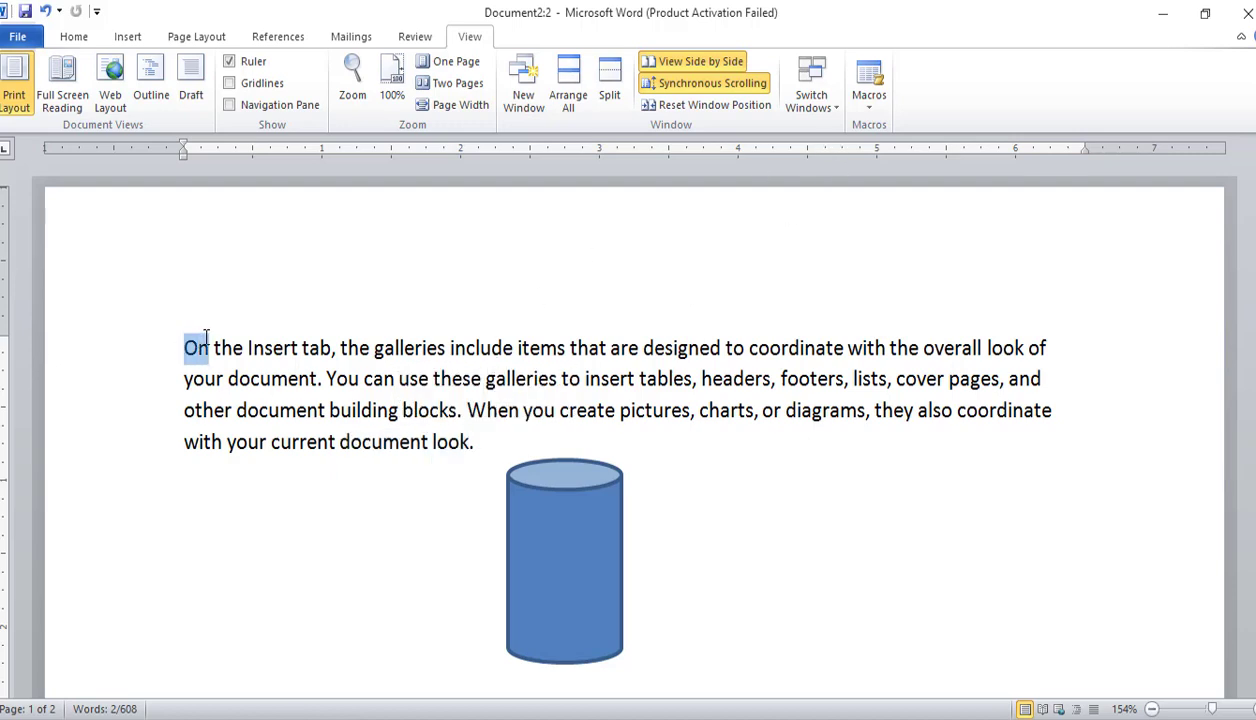
left_click(866, 104)
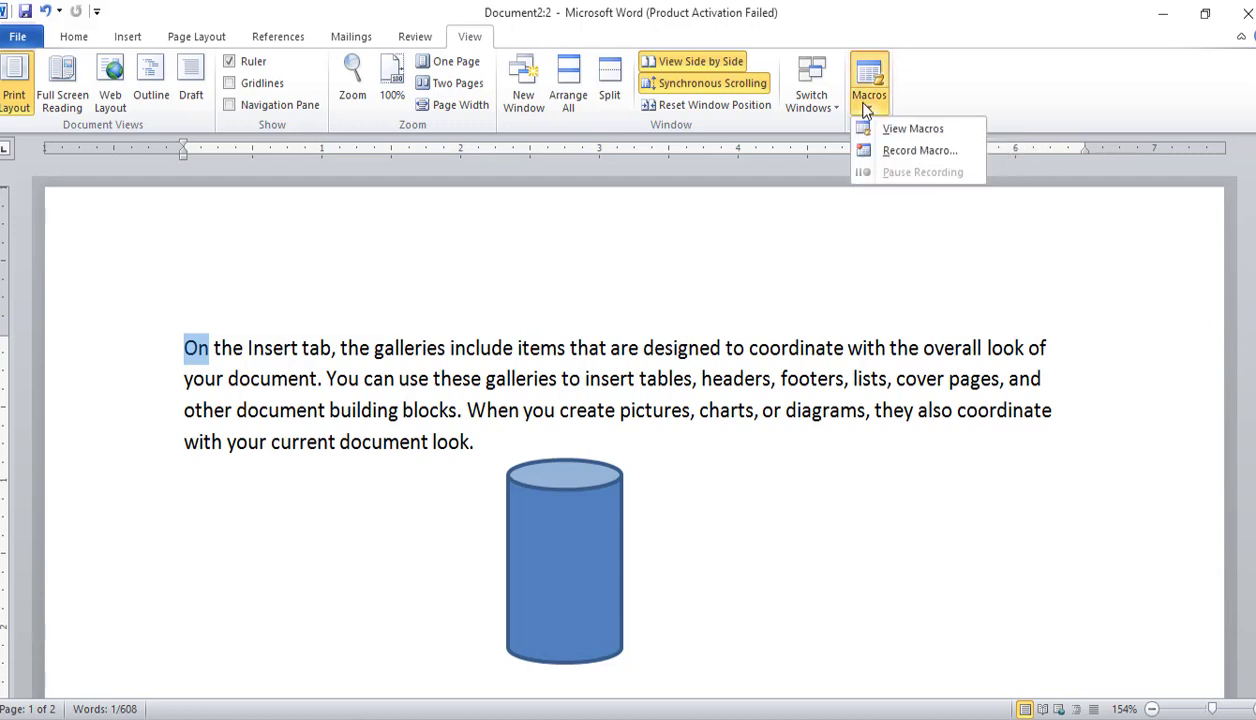
left_click(888, 152)
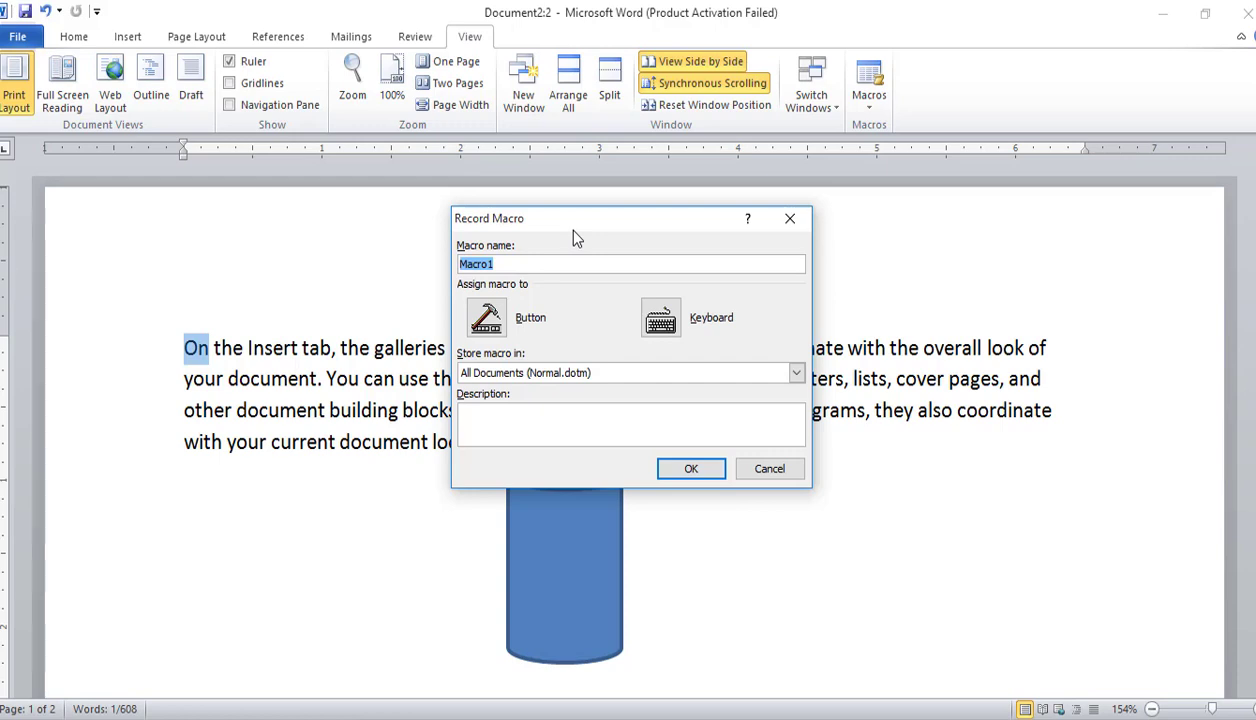
key("BackSpace")
type("data")
type("091")
key("BackSpace")
key("BackSpace")
type("1")
left_click(665, 470)
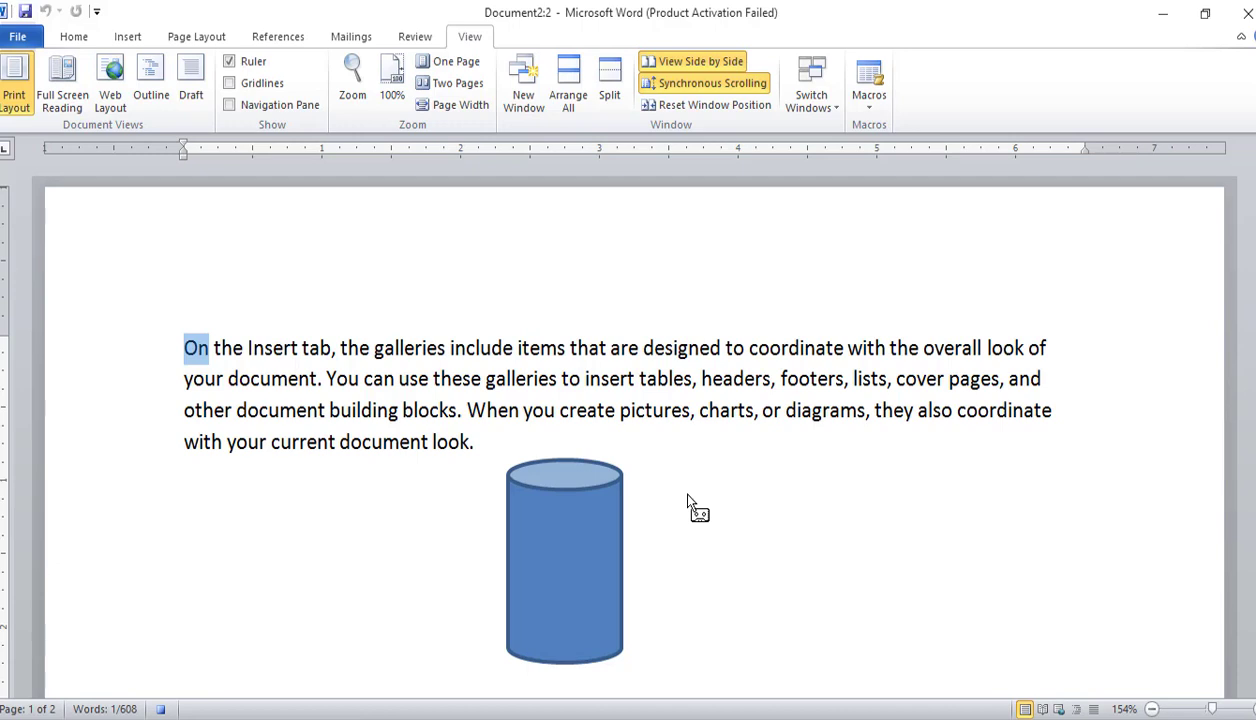
- Format 'On' in Jokerman, grown four steps to 48 pt, and coloured purple
left_click(74, 36)
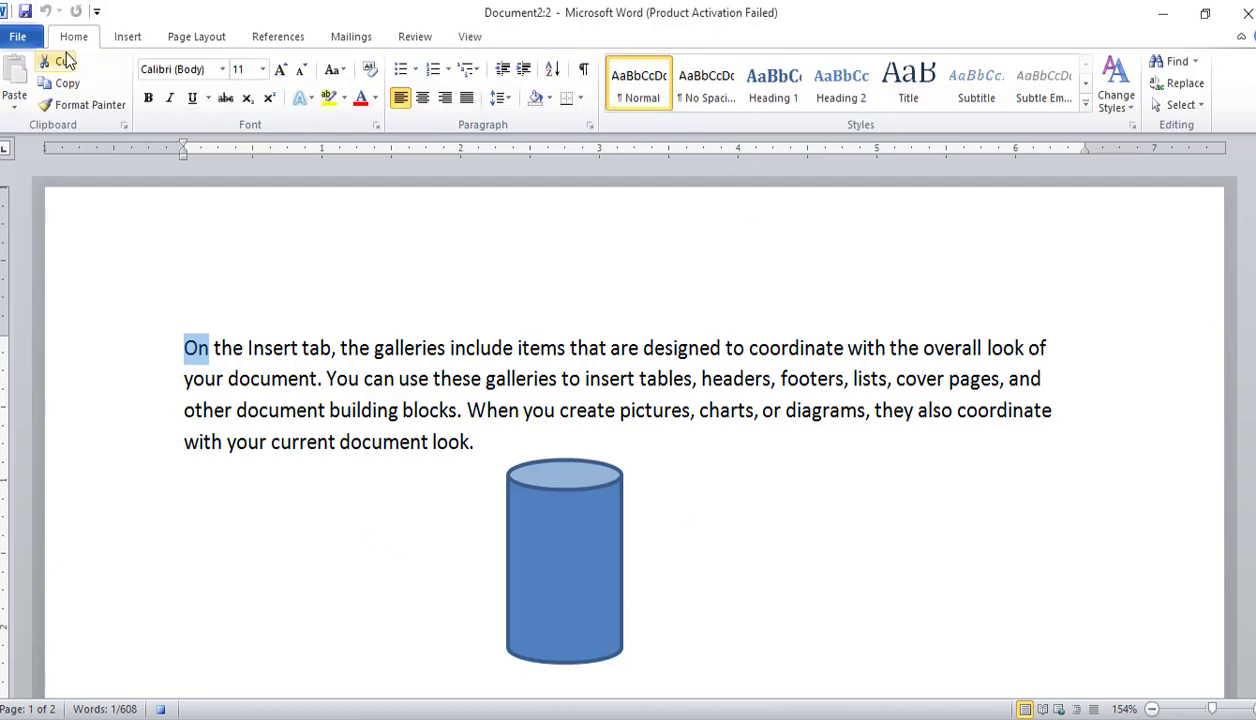
left_click(196, 70)
type("Jokerman")
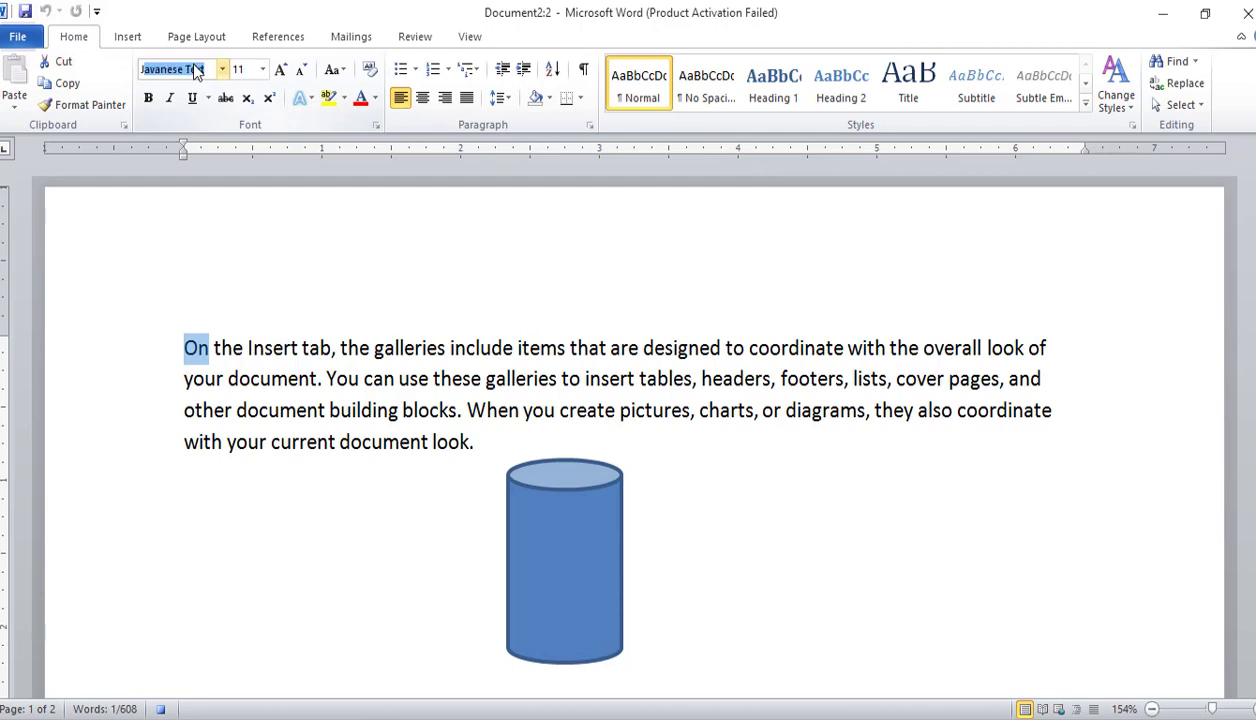
key("Tab")
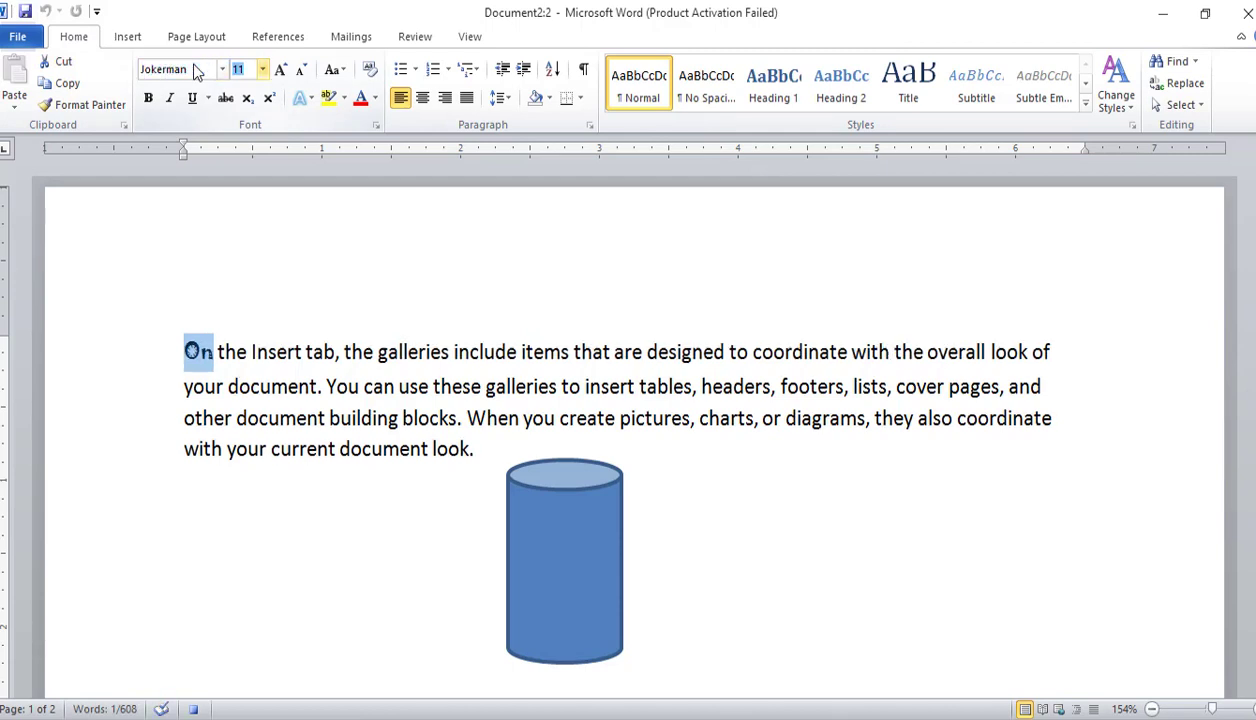
left_click(280, 72)
left_click(280, 72)
left_click(280, 72)
left_click(280, 72)
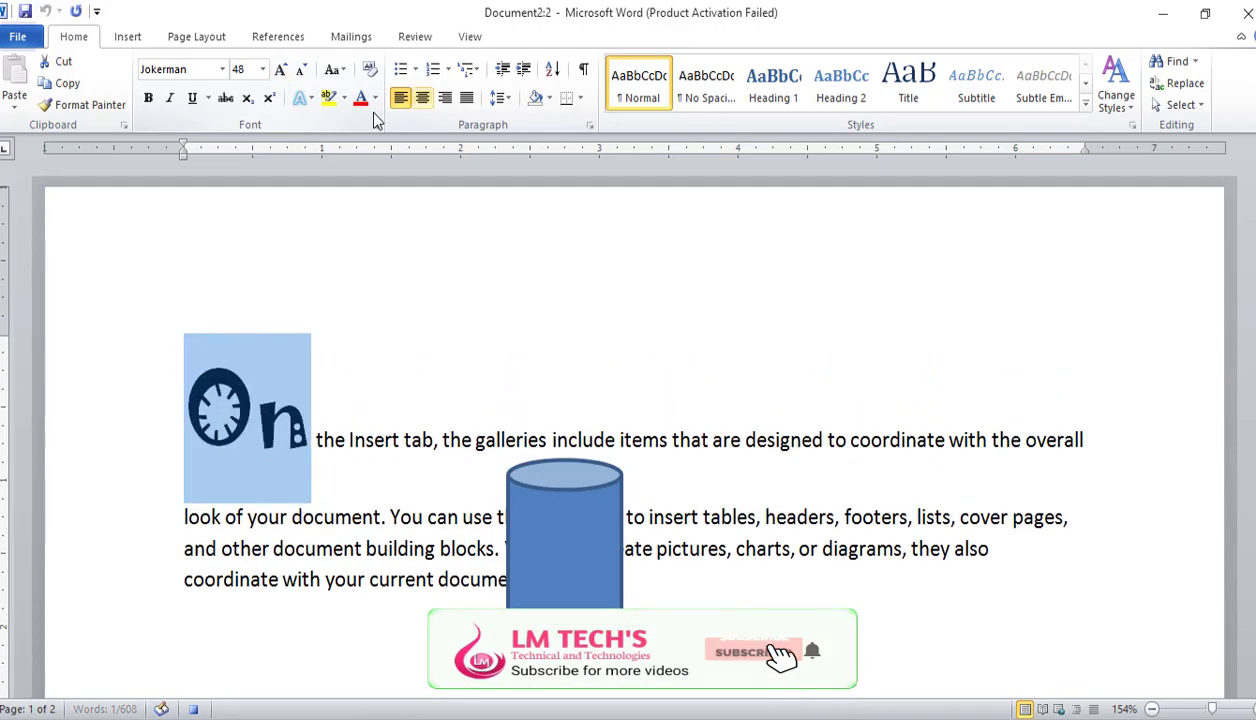
left_click(374, 98)
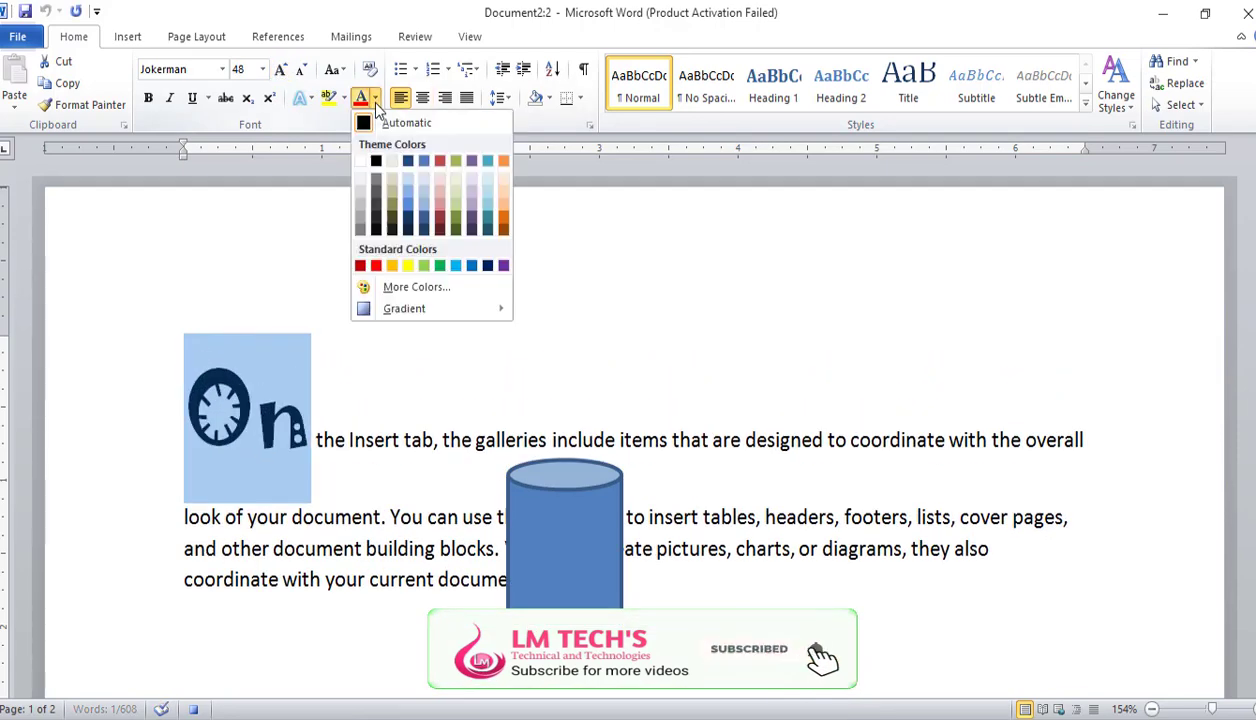
left_click(501, 267)
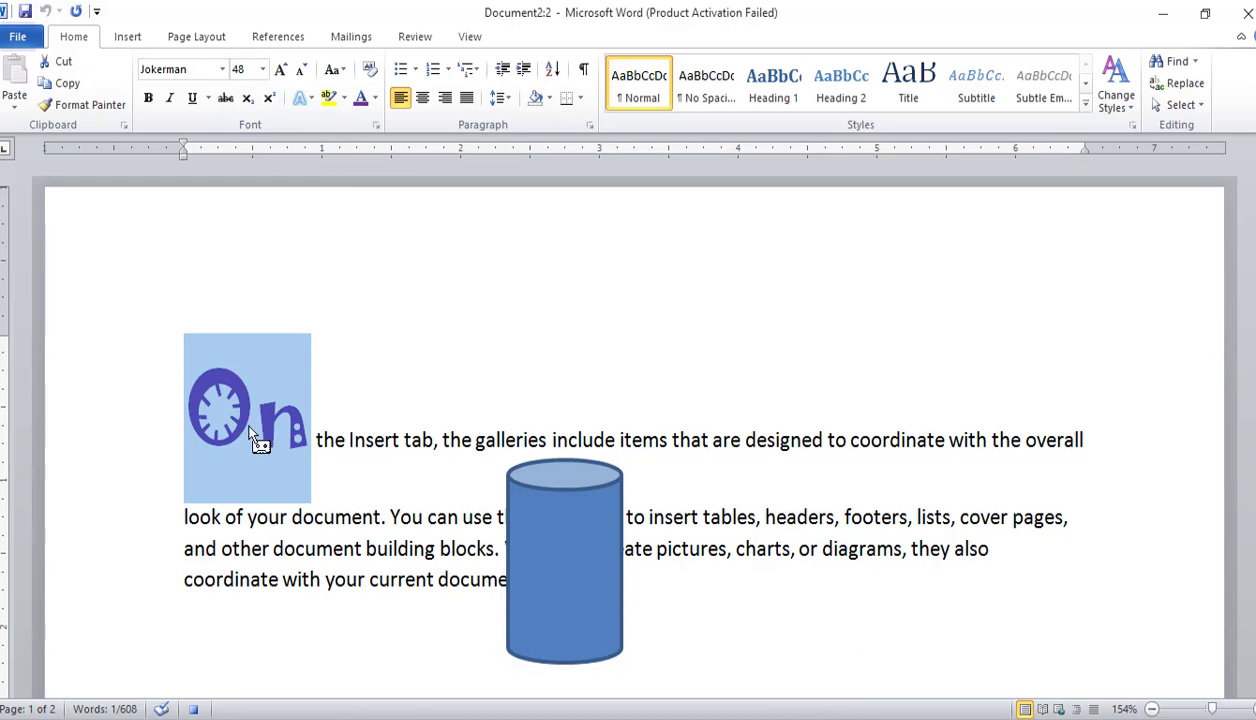
left_click(469, 37)
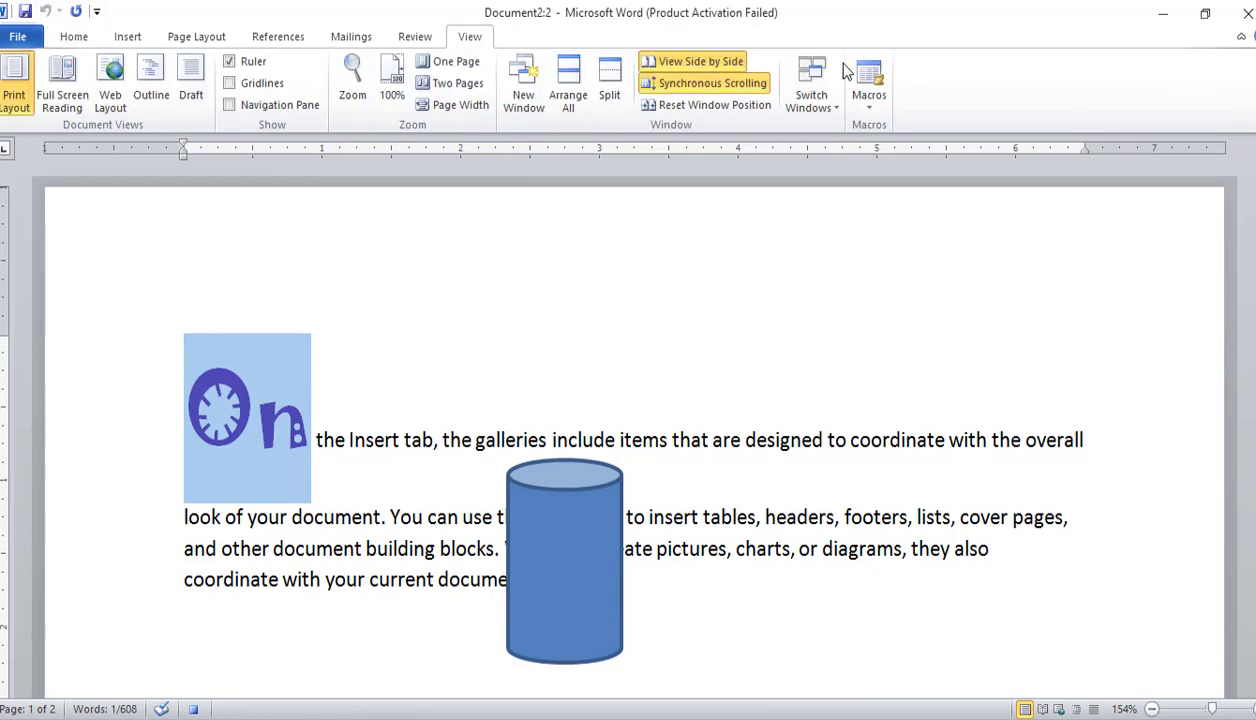
- Stop recording the data01 macro
left_click(871, 117)
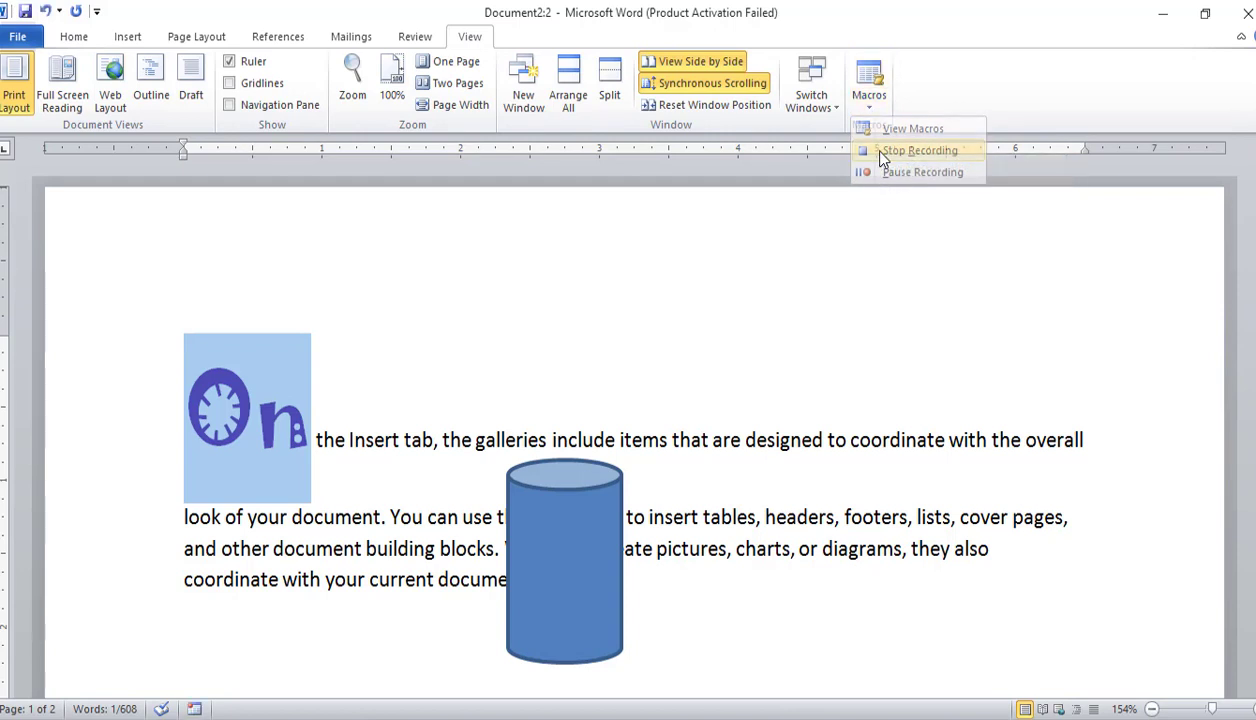
left_click(879, 150)
scroll(727, 390, "down", 3)
scroll(880, 330, "up", 3)
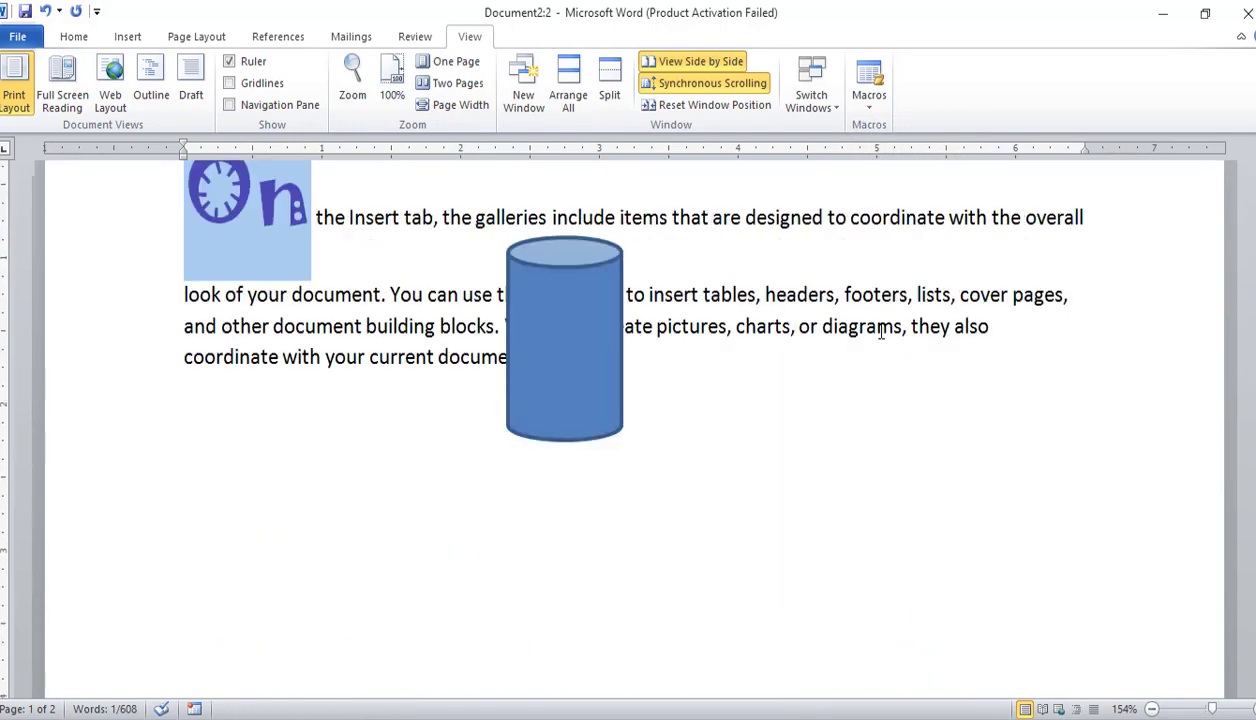
- Select the word 'also' and run the data01 macro on it
left_click_drag(989, 549, 959, 556)
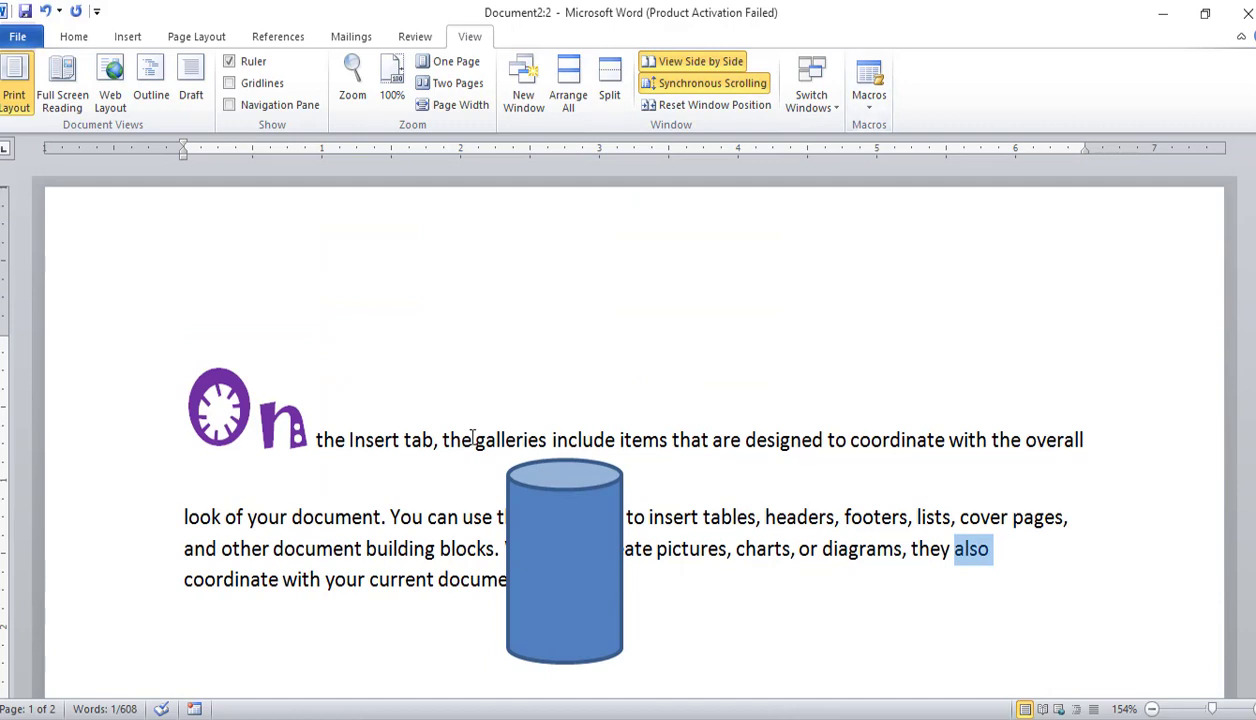
left_click(874, 106)
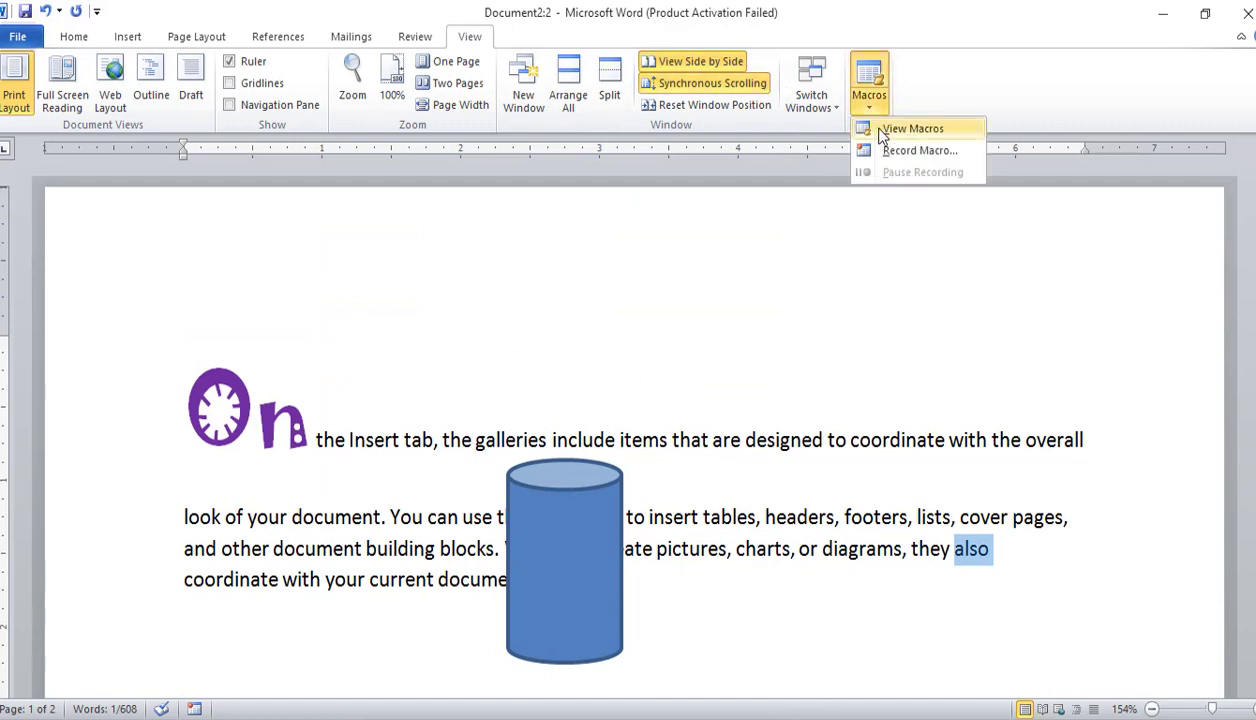
left_click(910, 129)
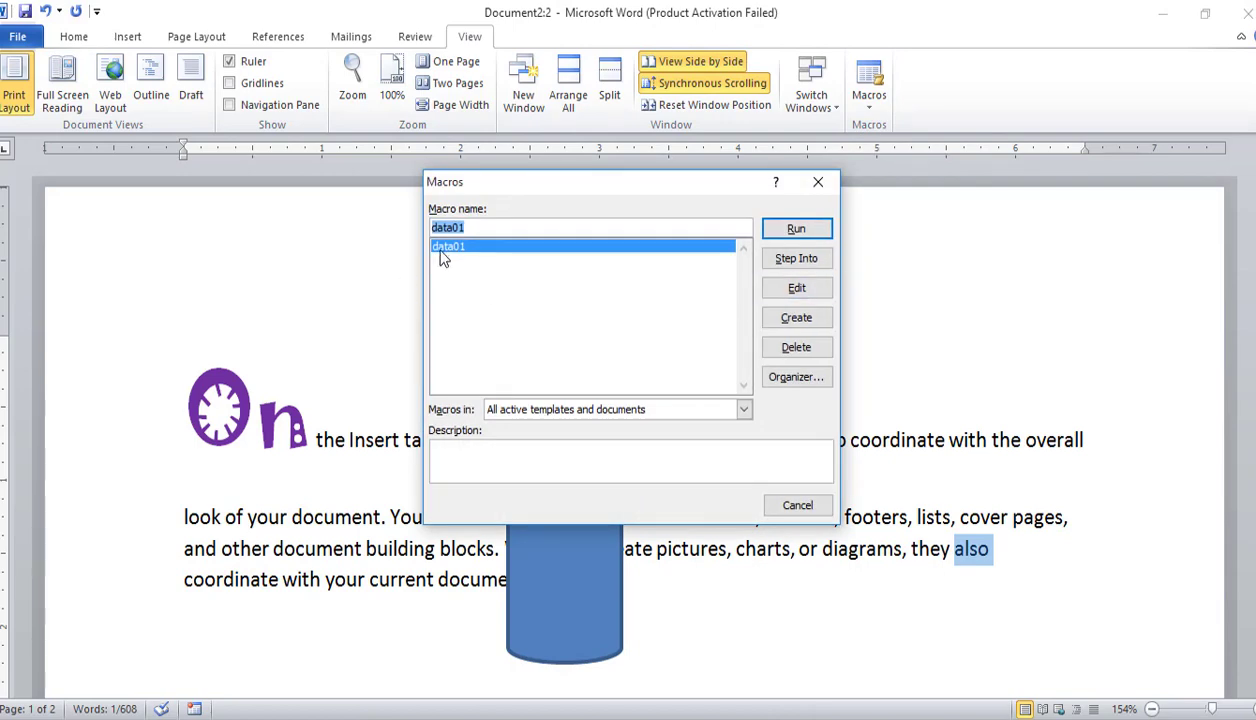
left_click(785, 233)
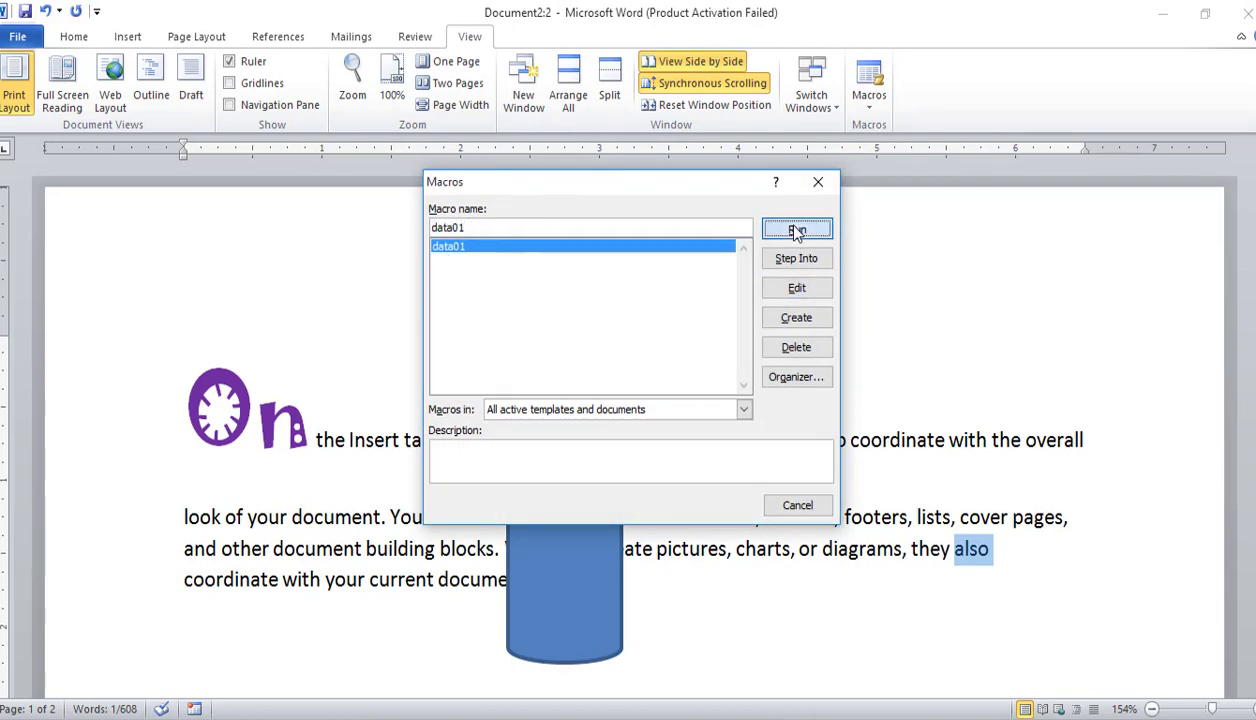
- Select the enlarged Jokerman 'also' to check it, then clear the selection
scroll(384, 434, "down", 3)
scroll(339, 291, "up", 3)
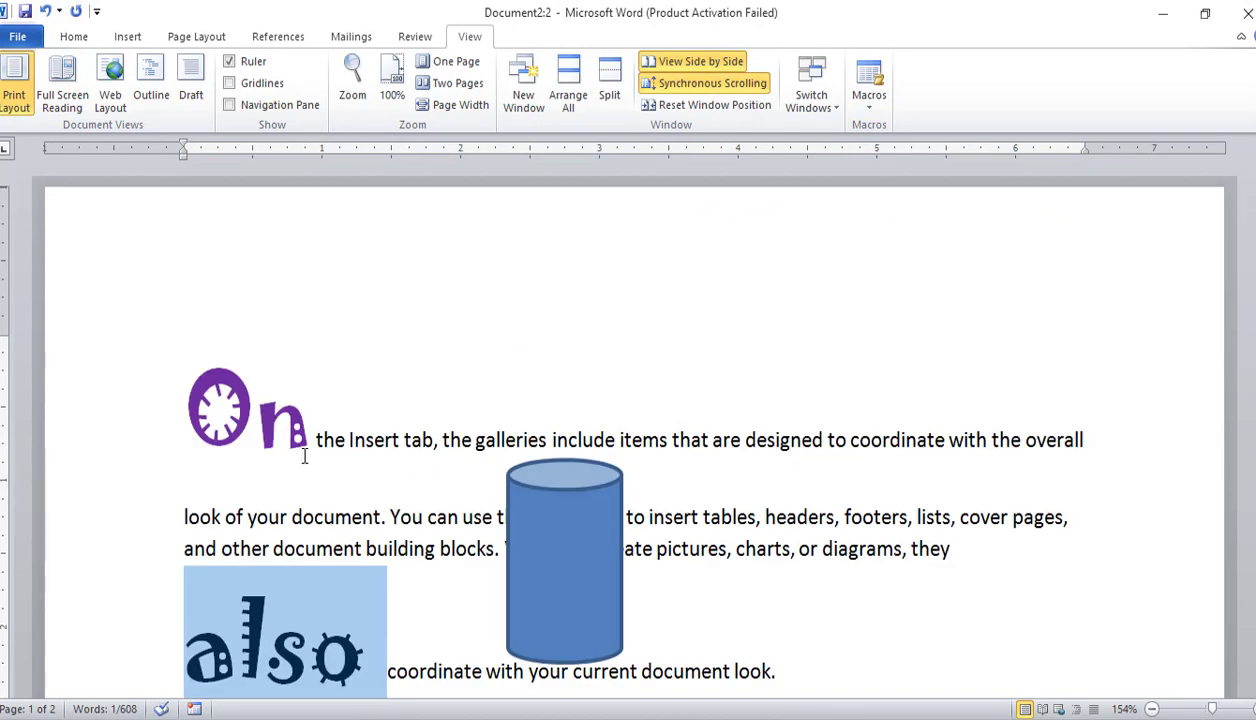
left_click_drag(306, 445, 216, 428)
left_click_drag(390, 650, 182, 650)
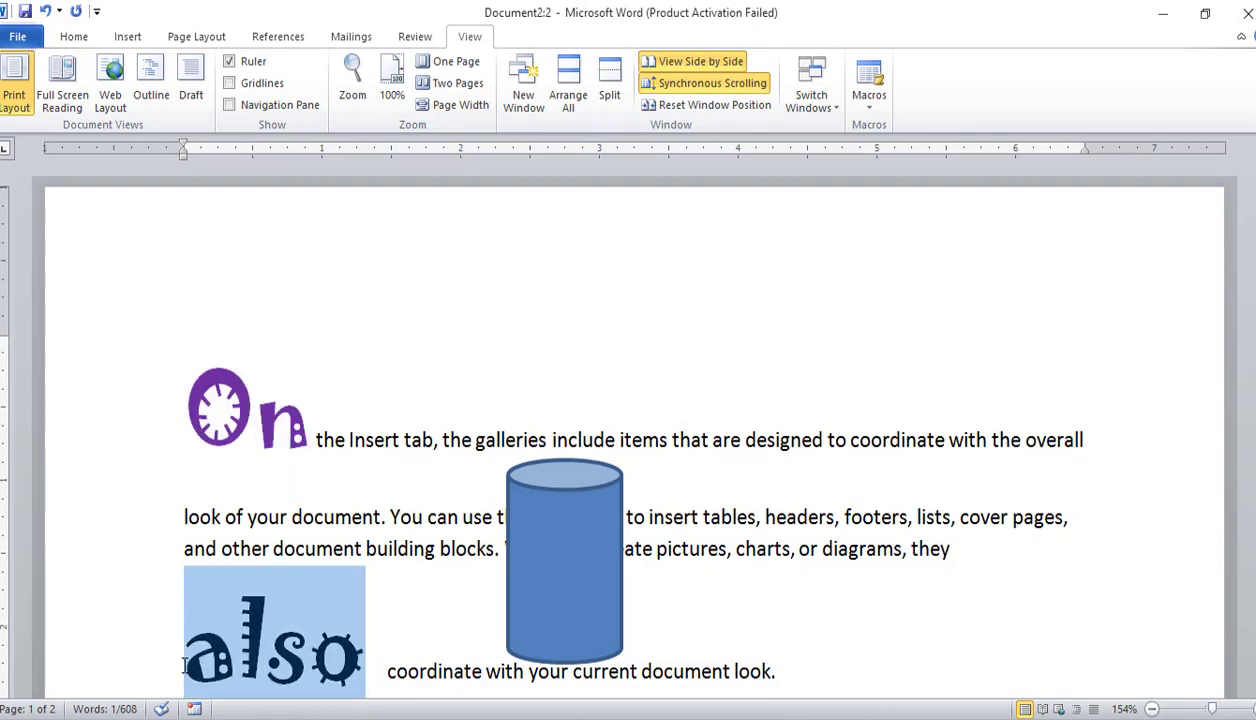
left_click_drag(390, 490, 399, 490)
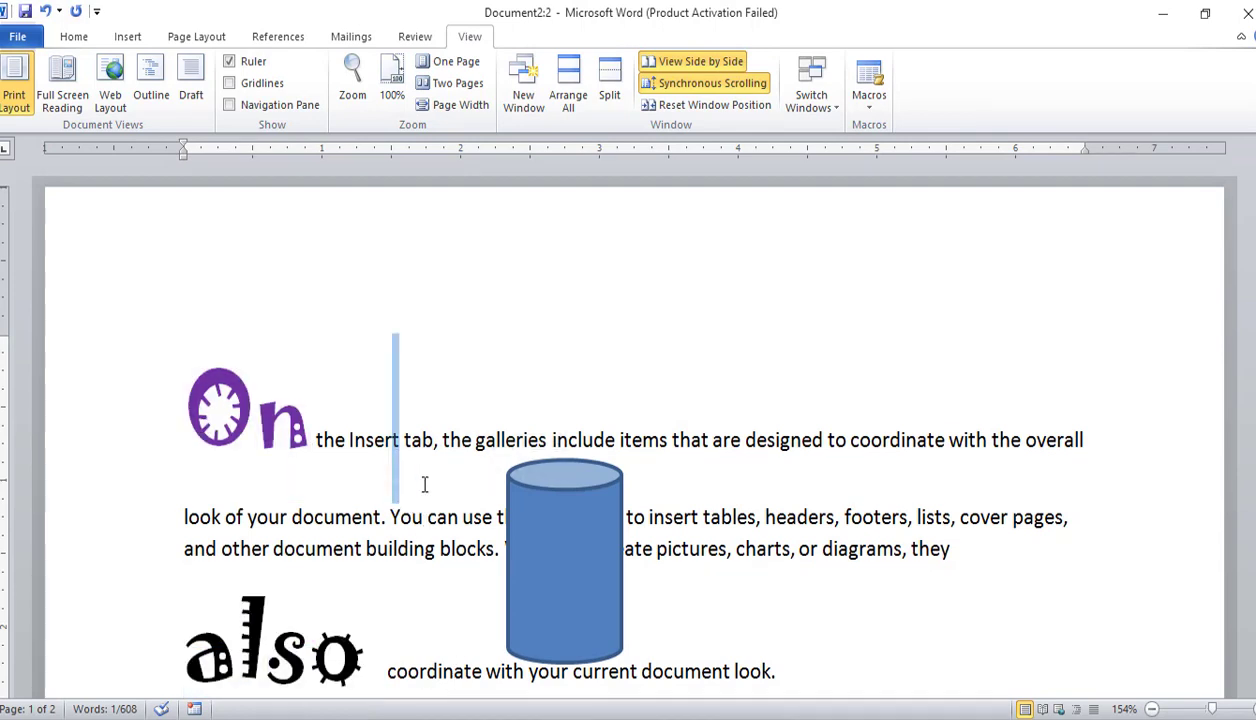